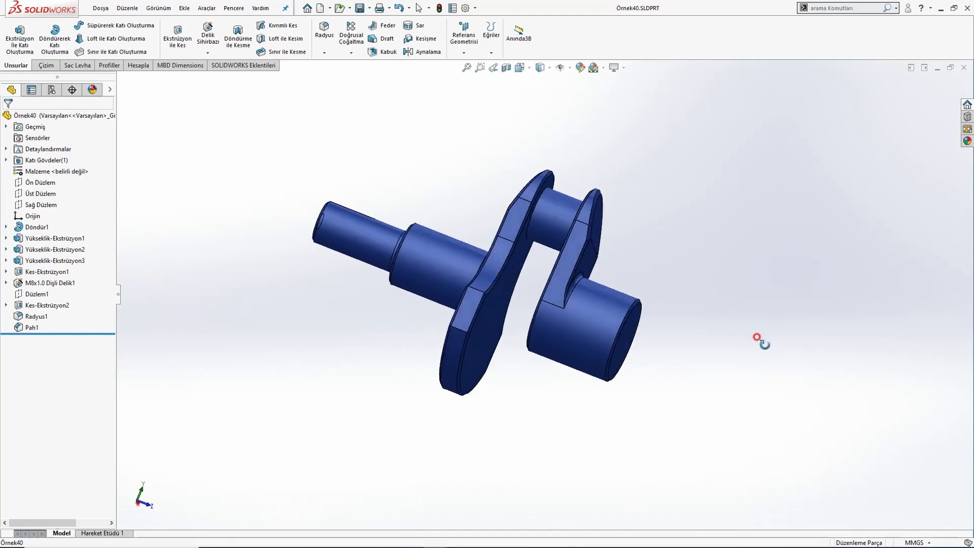
- Create a new part document and consult the dimensions in the Örnek40 PDF drawing
key(ctrl+4)
key(f)
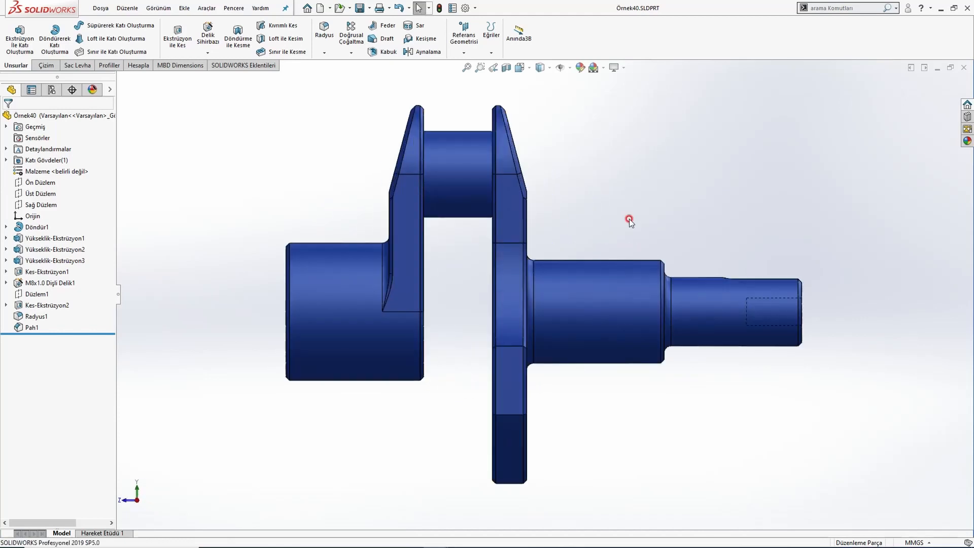
key(ctrl+n)
key(Return)
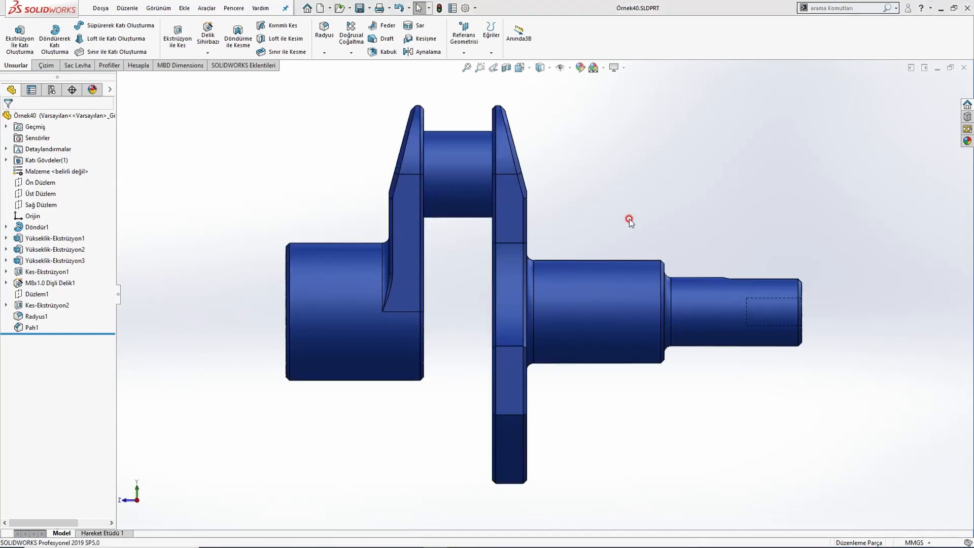
key(alt+Tab)
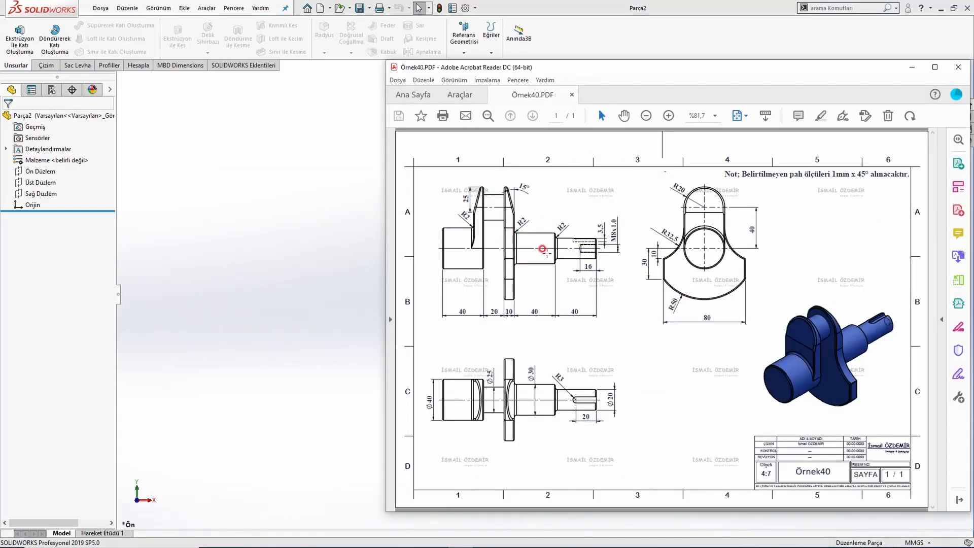
click(240, 241)
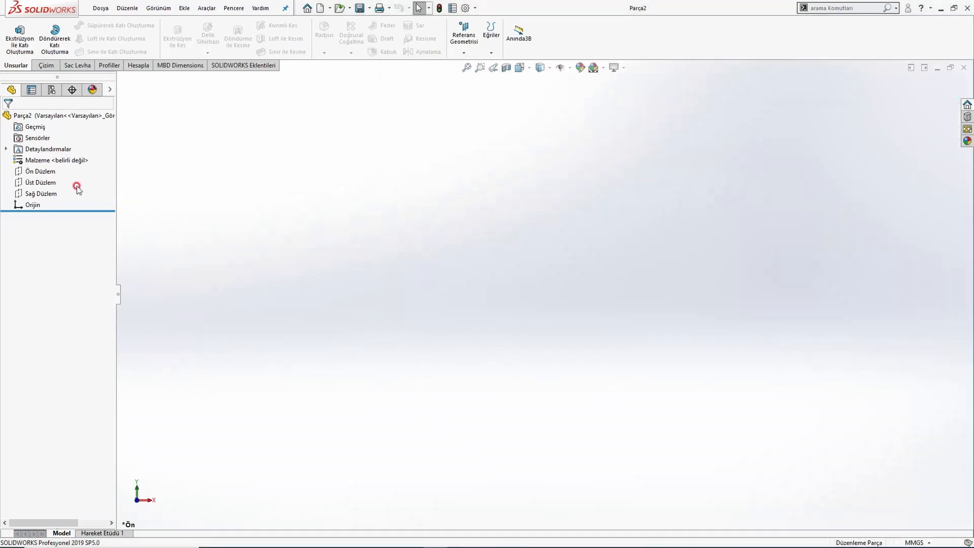
- Start a sketch on the Right plane (Sağ Düzlem) and draw a closed rectangle about 48 by 21 mm with one corner at the origin
click(40, 193)
click(44, 175)
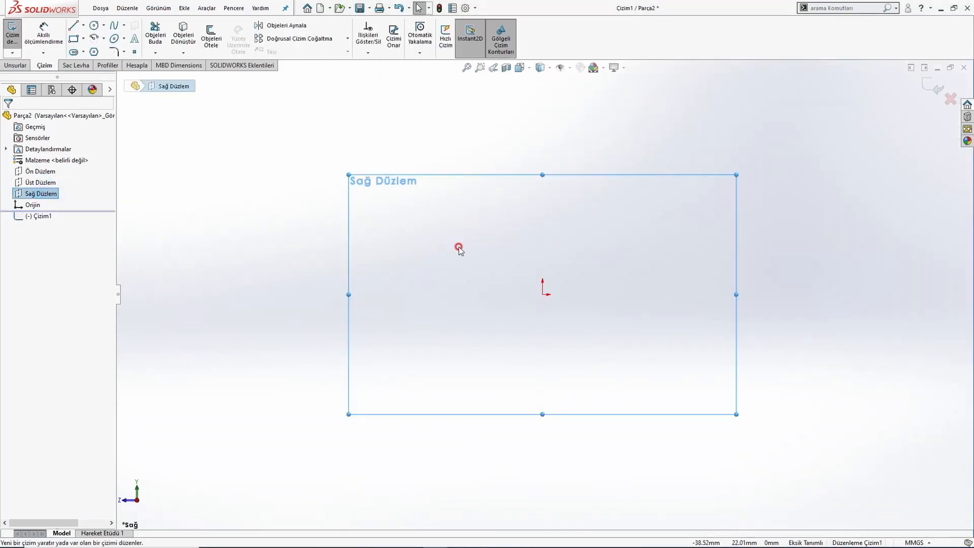
click(79, 28)
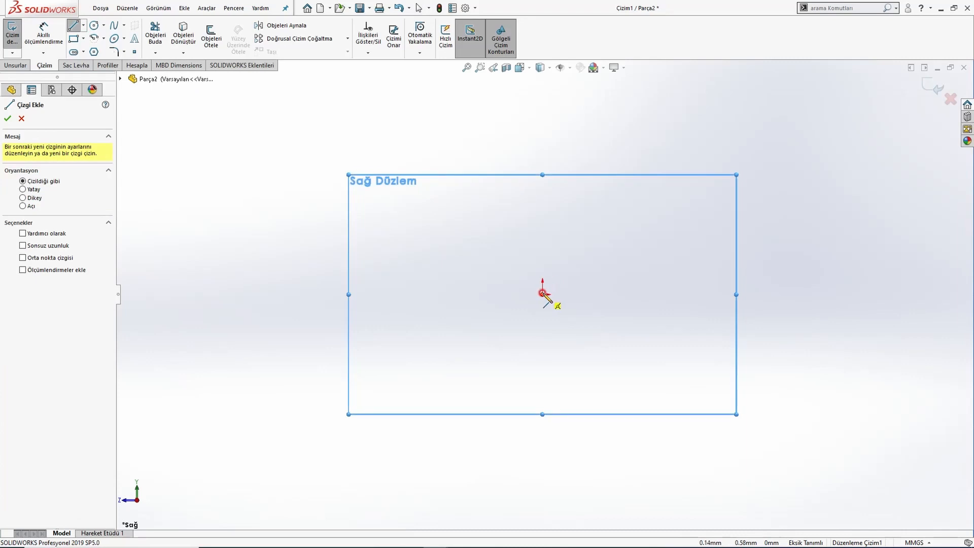
click(542, 294)
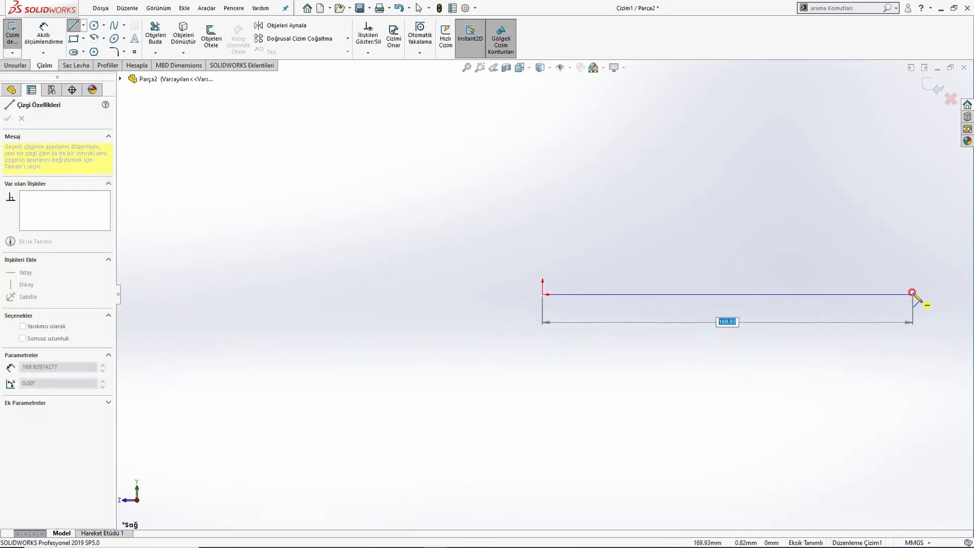
click(652, 293)
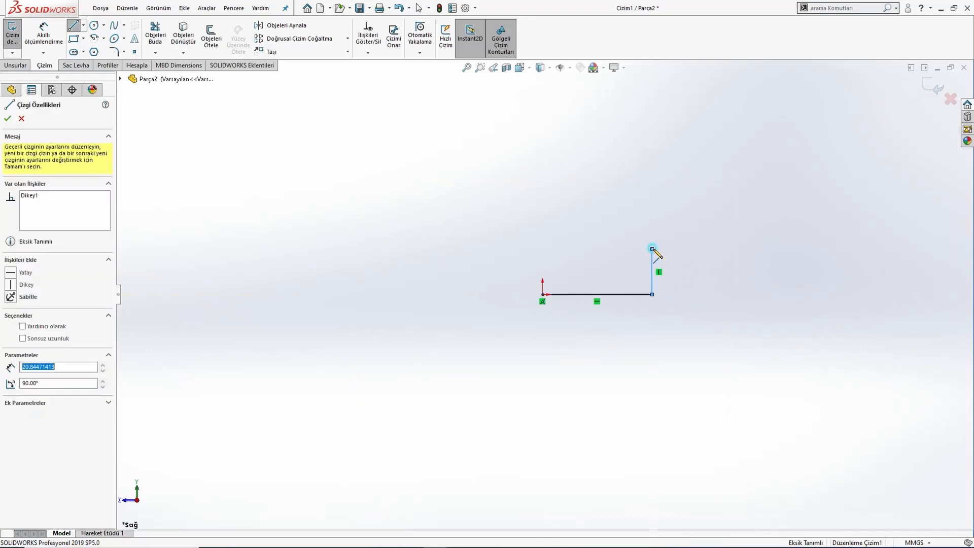
click(652, 248)
click(542, 248)
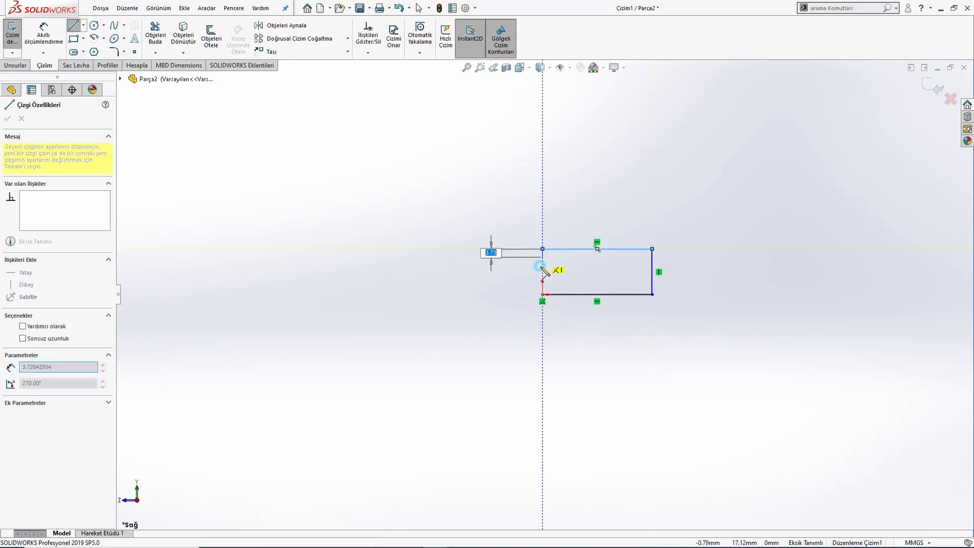
click(542, 294)
- Sketch a closed two-step line profile beside the rectangle, with its base level with the rectangle's base and about 29 mm away
scroll(660, 319, down, 1)
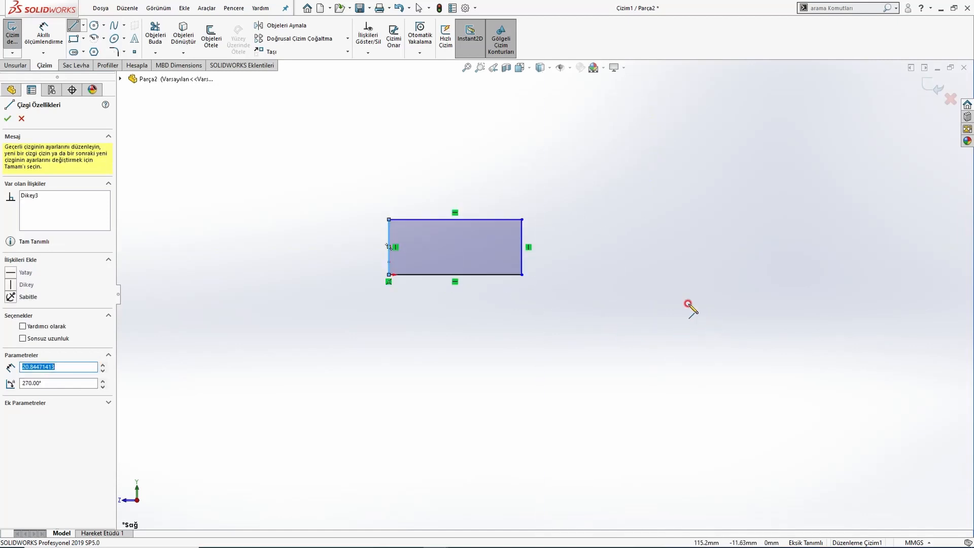
click(597, 275)
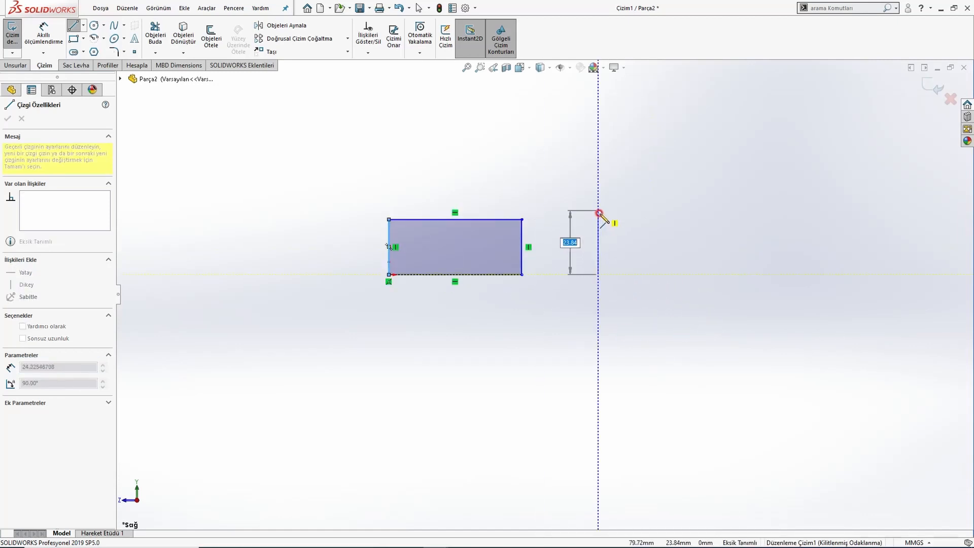
click(599, 229)
click(686, 228)
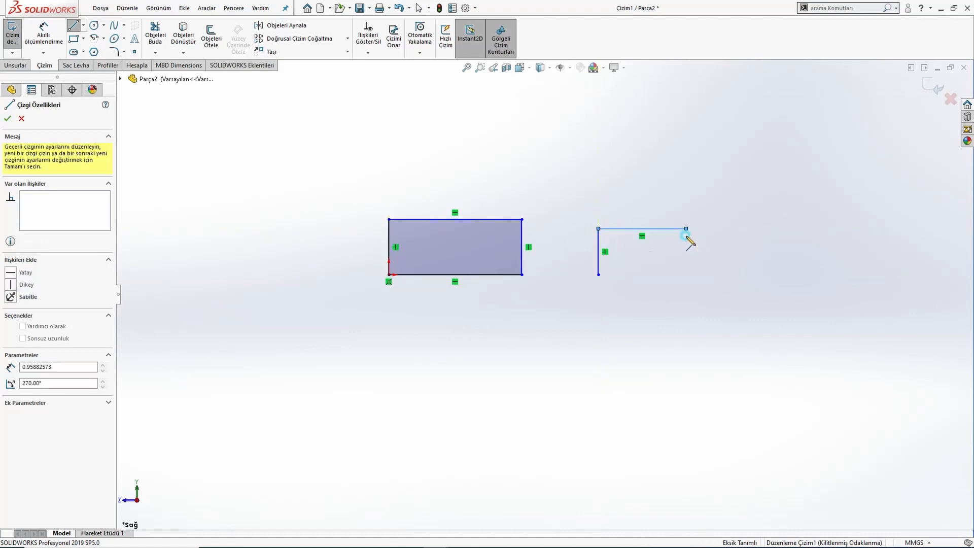
click(685, 240)
click(742, 241)
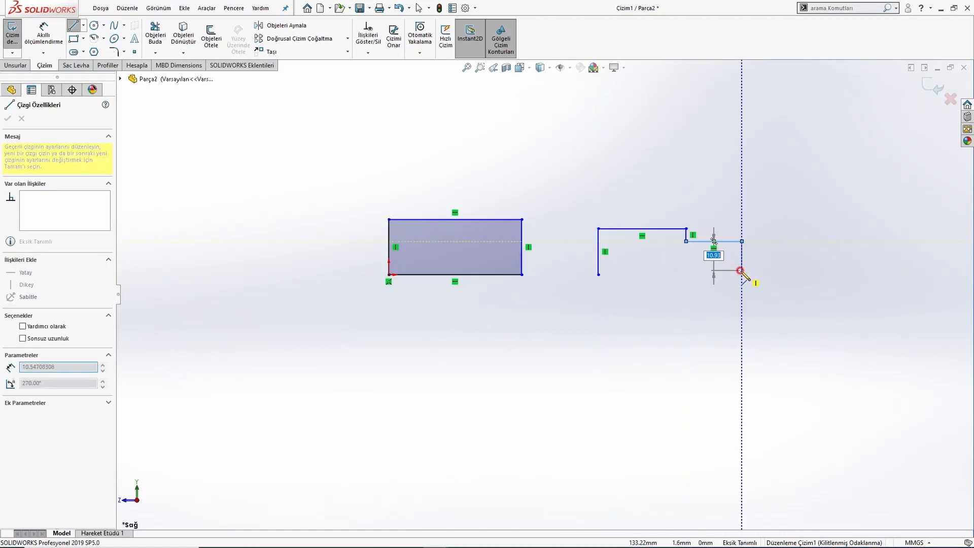
click(742, 274)
click(599, 274)
key(Escape)
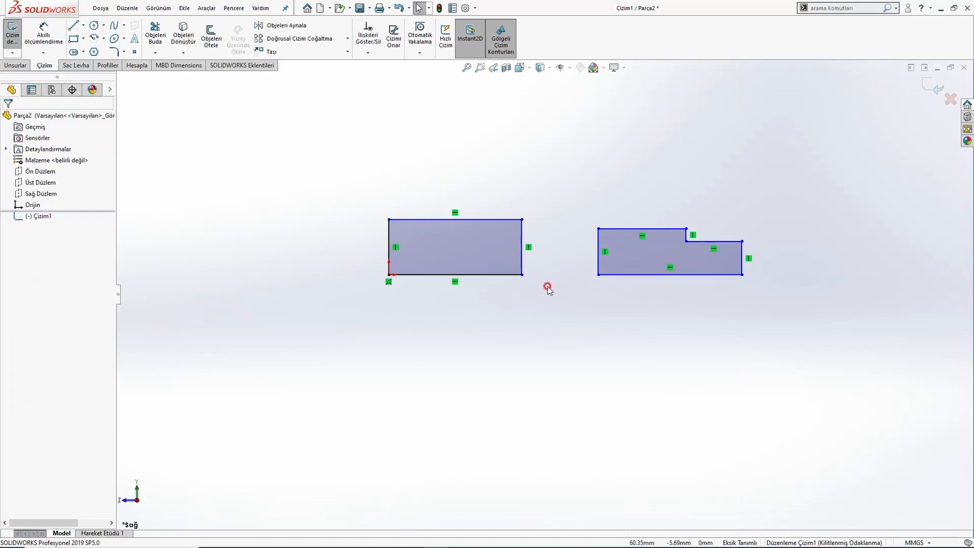
- Add a horizontal relation between the facing lower corners of the rectangle and the stepped profile, and move the profile's near edge closer
click(522, 275)
ctrl+click(598, 278)
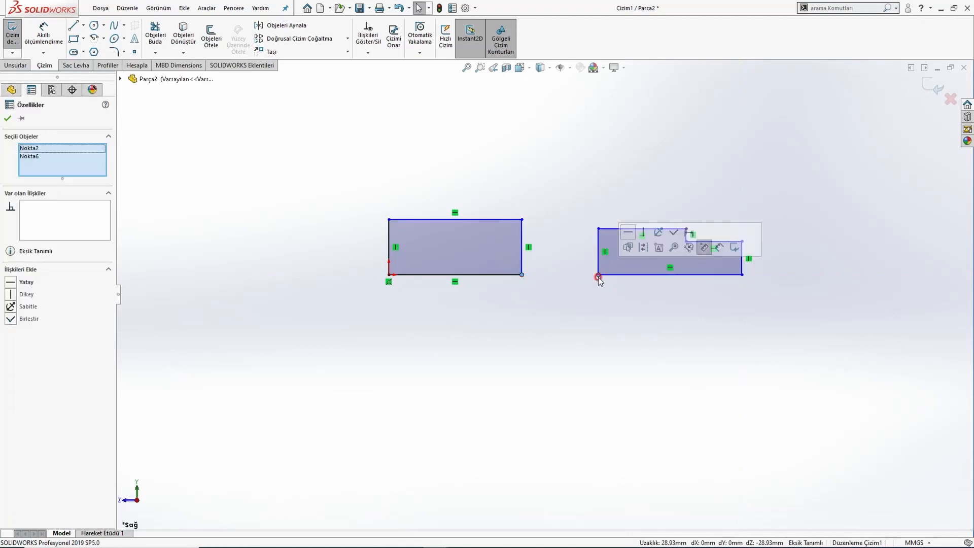
click(627, 233)
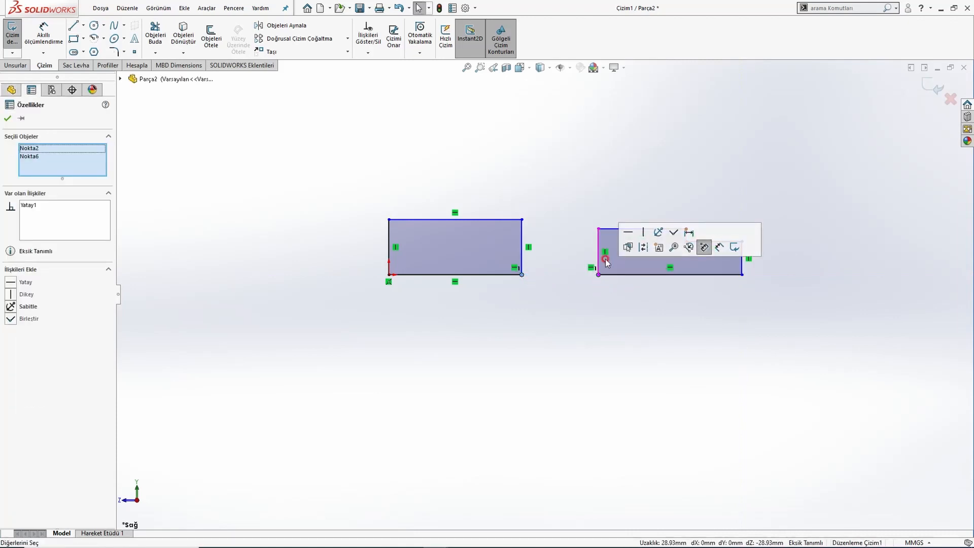
mouse_move(600, 266)
mouse_down()
mouse_move(596, 285)
mouse_move(589, 255)
mouse_up()
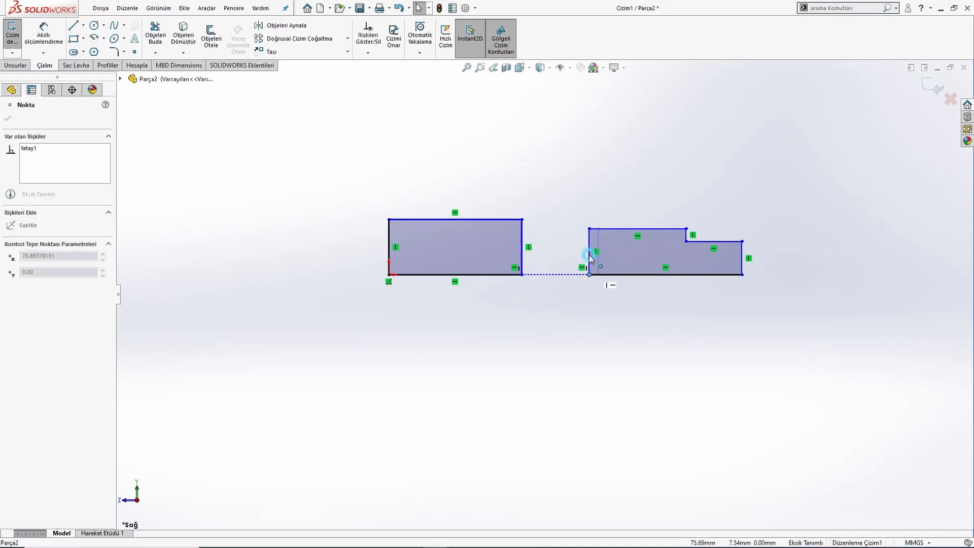
drag(589, 305, 569, 315)
click(554, 318)
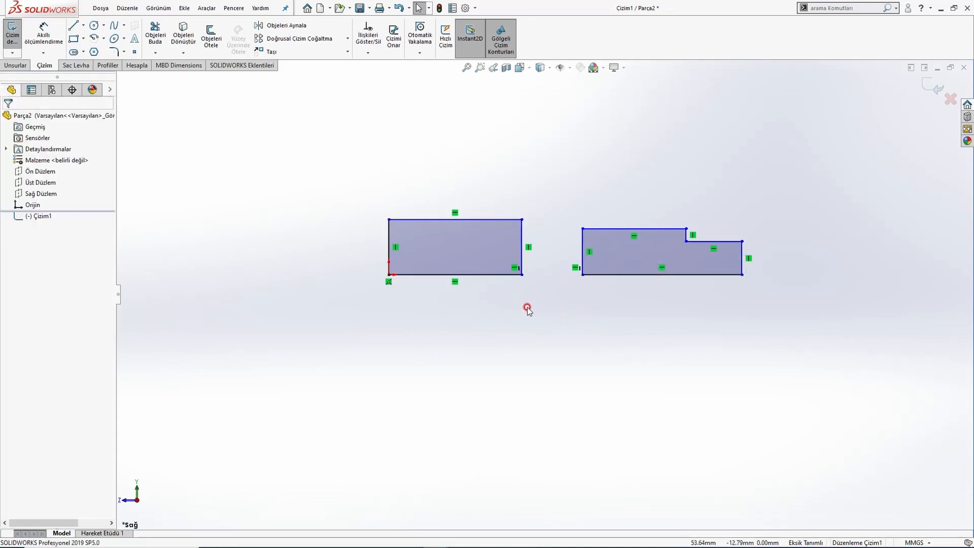
- Following the PDF drawing, dimension the rectangle 20 mm high (40/2) and 40 mm long
key(alt+Tab)
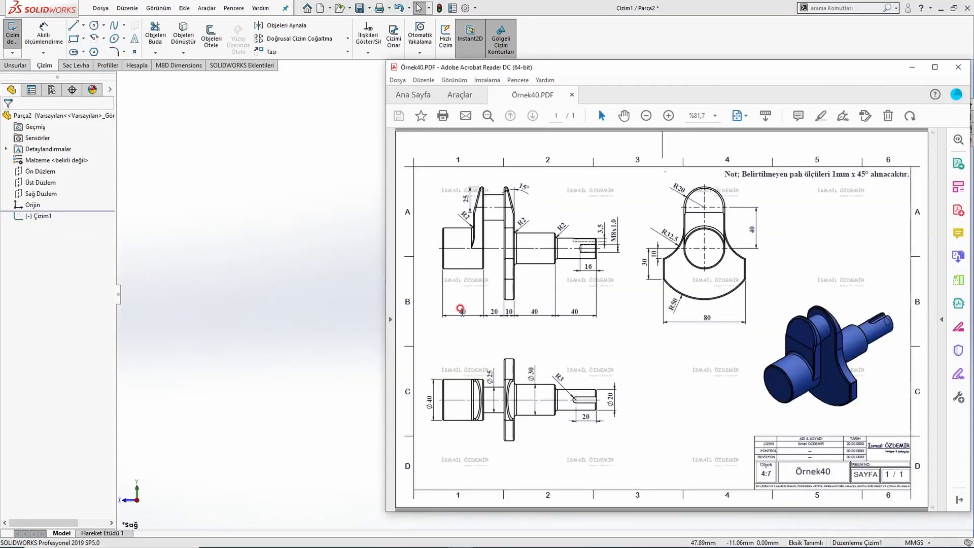
click(289, 321)
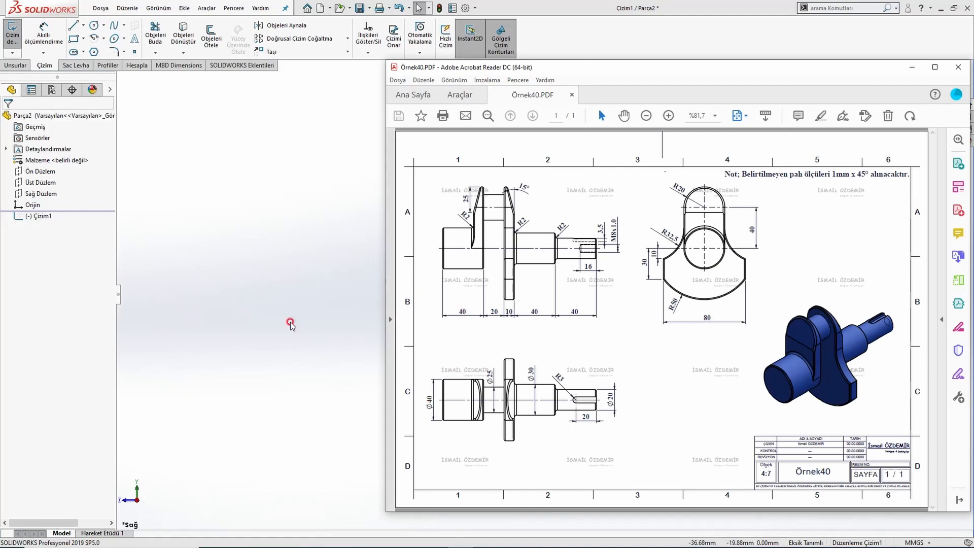
click(43, 36)
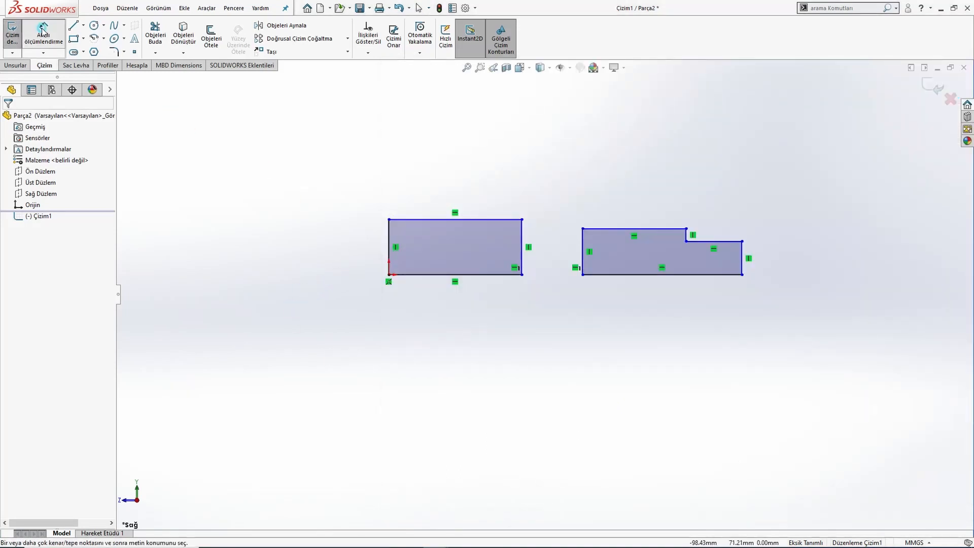
click(388, 244)
click(375, 263)
text(40/2)
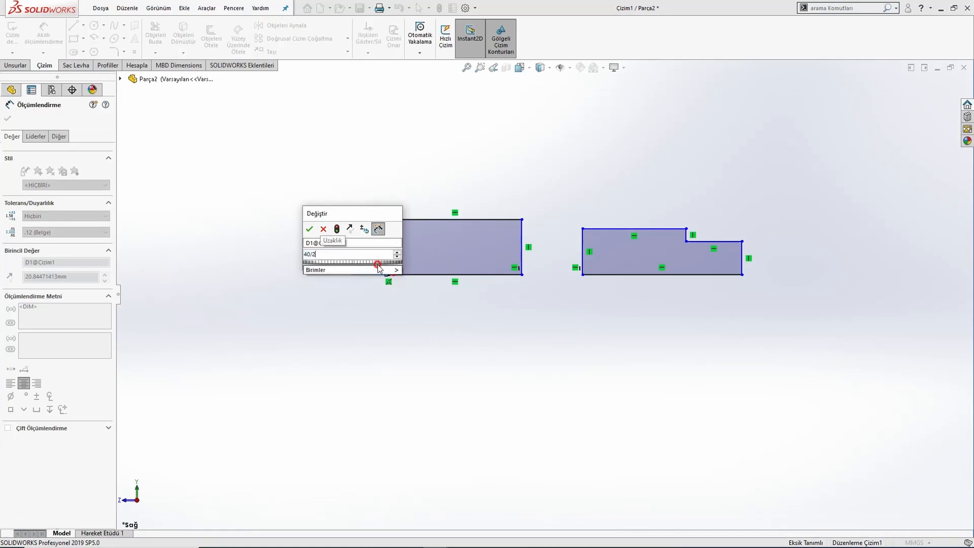
key(Return)
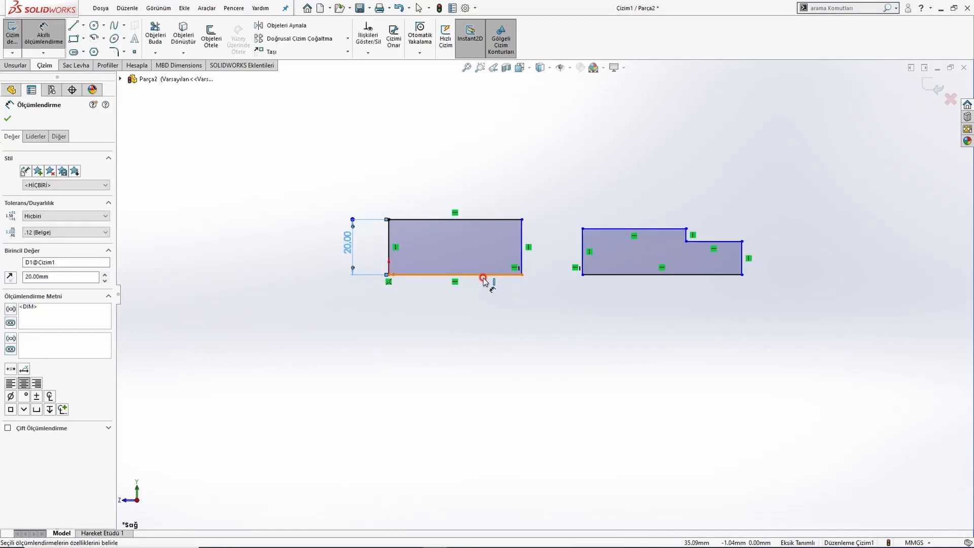
click(482, 275)
click(453, 307)
text(40)
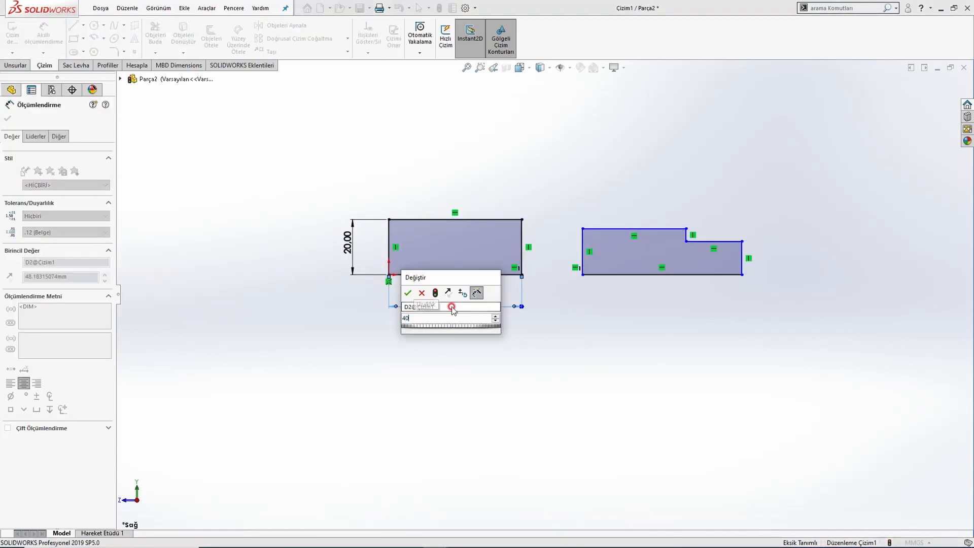
key(Return)
- Dimension the gap between the rectangle and the stepped profile as 20 mm, as given in the PDF drawing
key(alt+Tab)
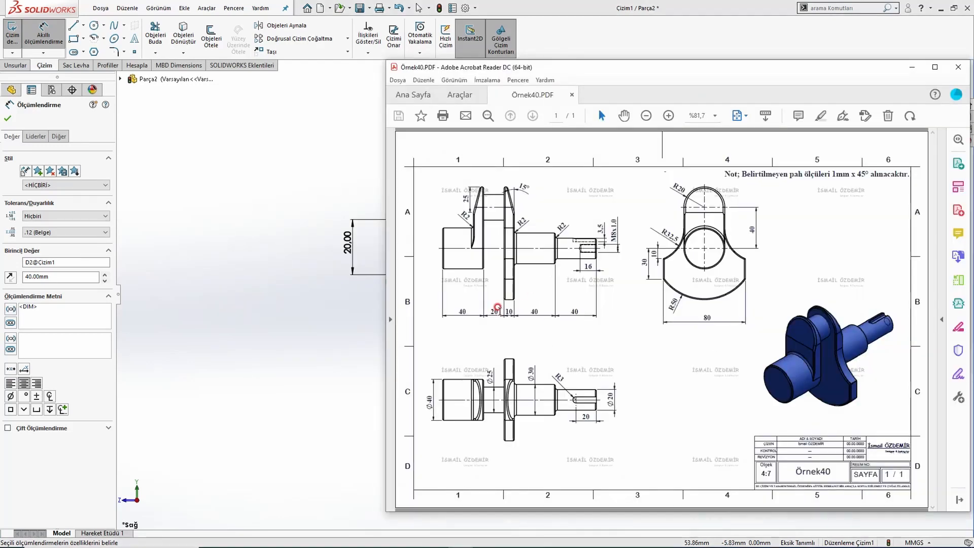
key(alt+Tab)
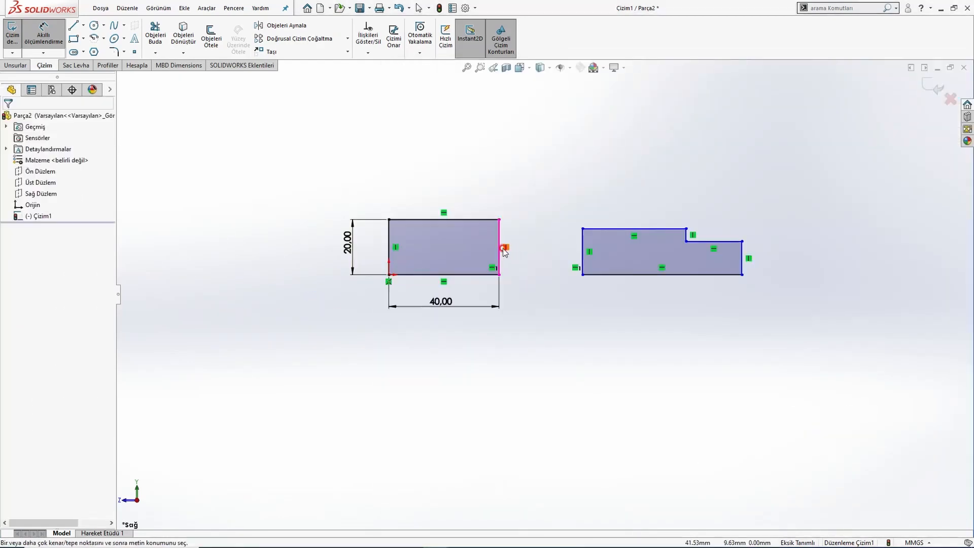
click(503, 249)
click(583, 252)
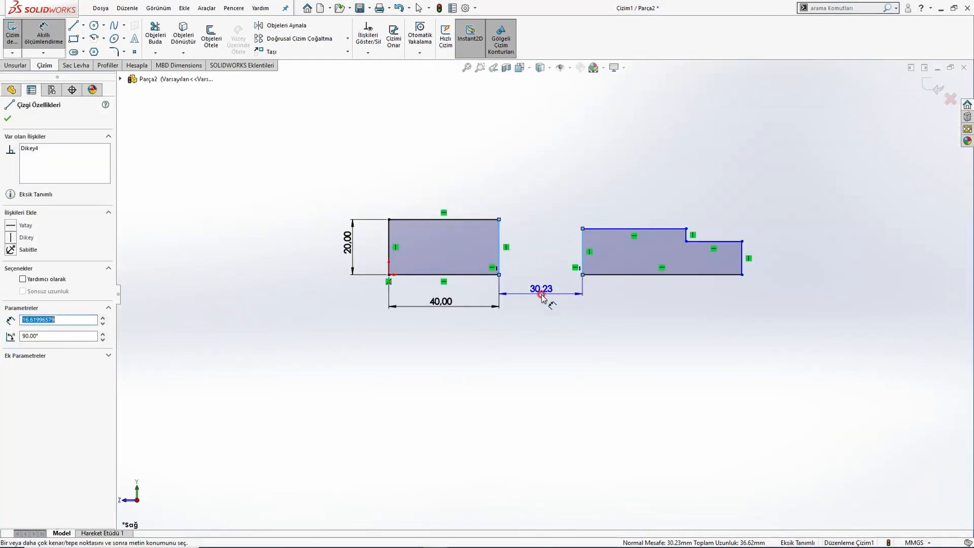
click(538, 301)
key(Return)
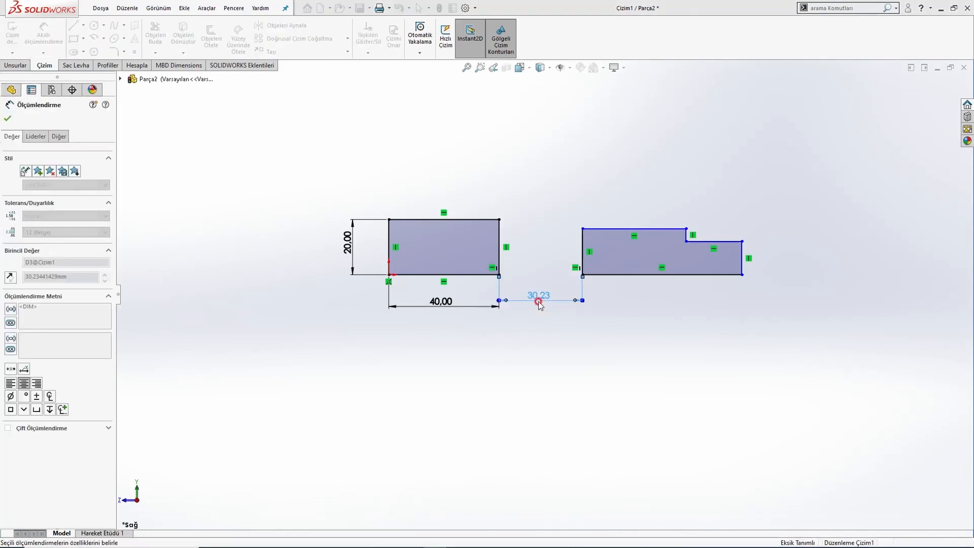
- Dimension the upper and lower step lines of the stepped profile 40 mm long each, following the PDF drawing
key(alt+Tab)
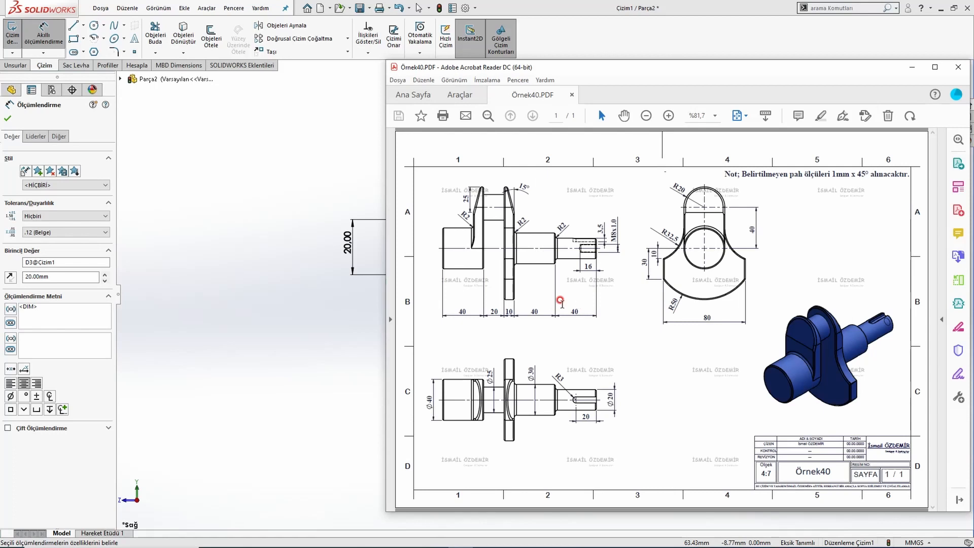
click(324, 287)
click(605, 232)
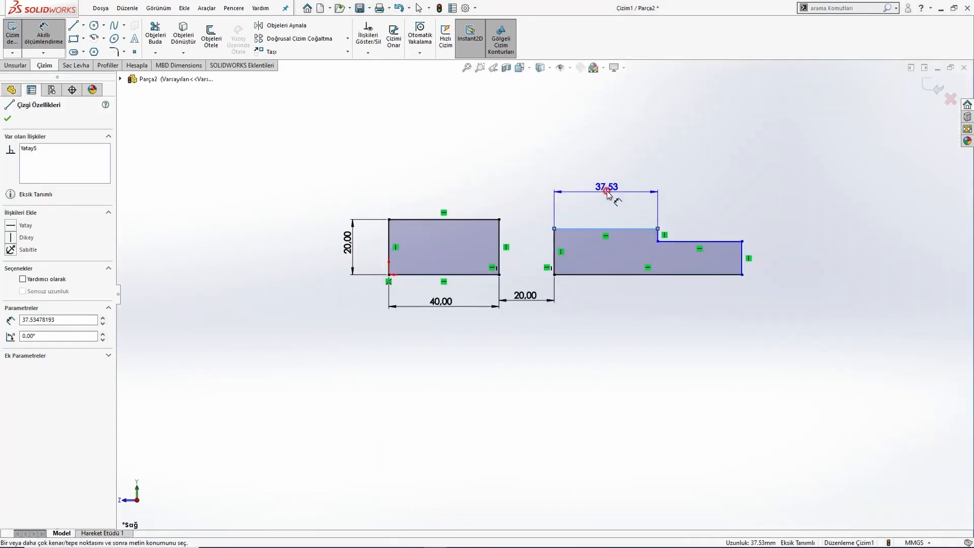
click(608, 173)
text(40)
key(Return)
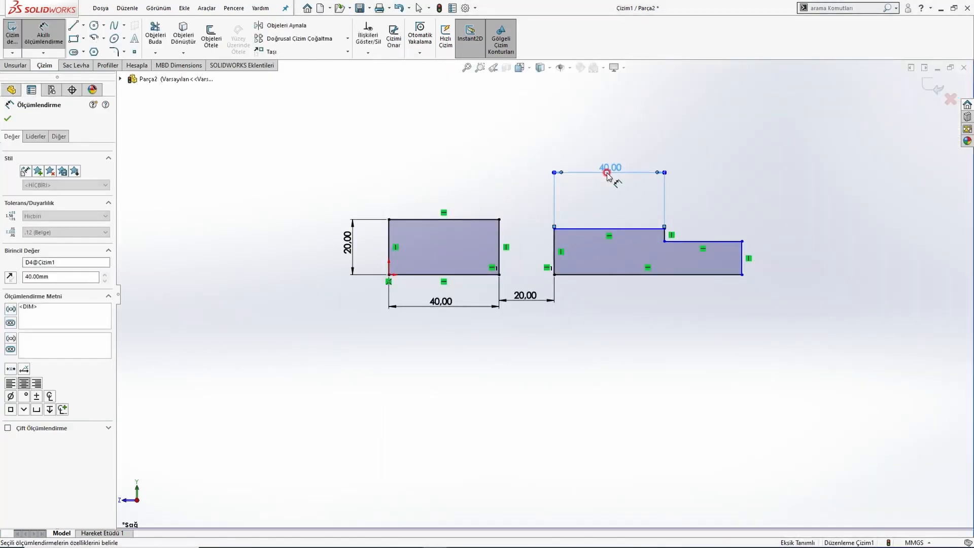
click(702, 241)
click(702, 184)
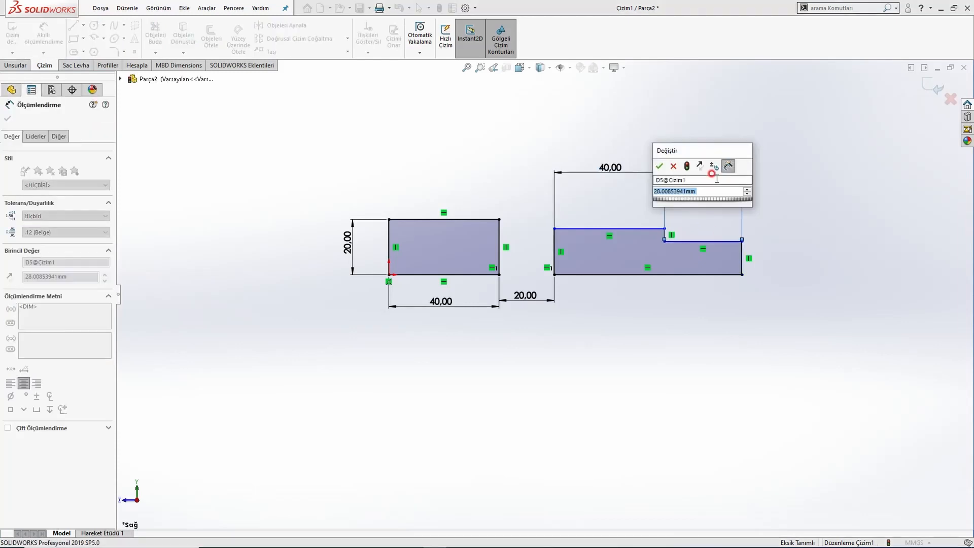
text(40)
key(Return)
- Recheck the PDF drawing and set the length of the stepped profile's taller section to 50 mm
key(alt+Tab)
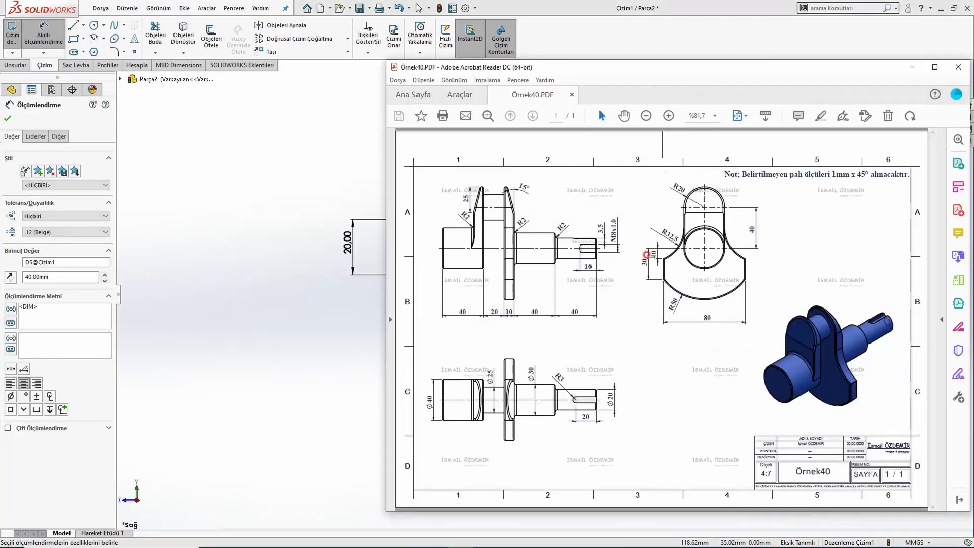
click(322, 300)
key(Escape)
click(612, 171)
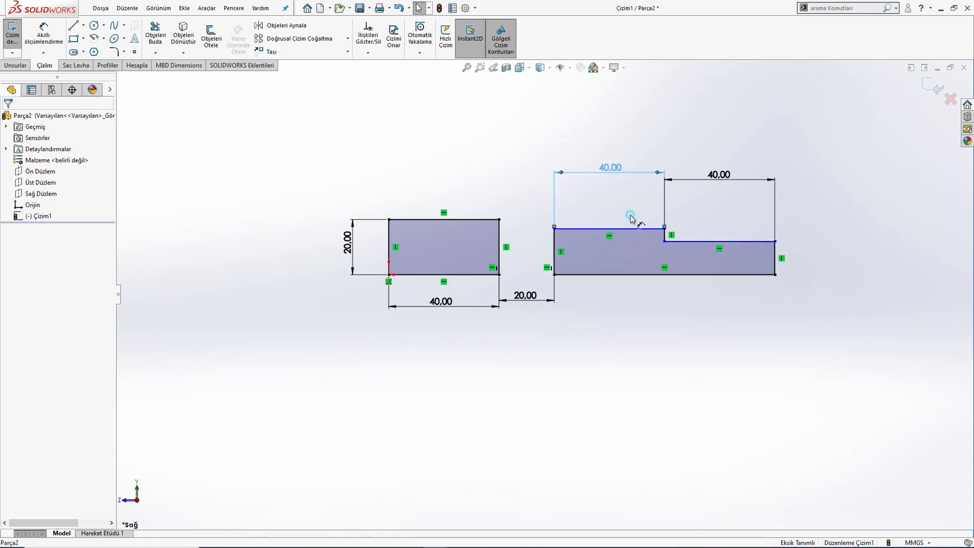
click(630, 218)
text(50)
click(630, 218)
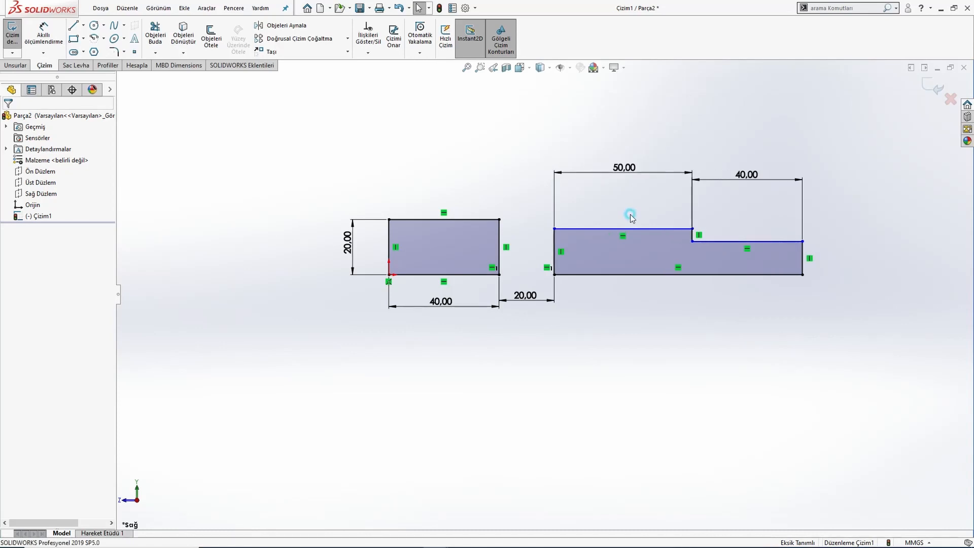
- Recheck the PDF drawing and dimension the height of the stepped profile's taller section as 30/2 (15 mm)
key(alt+Tab)
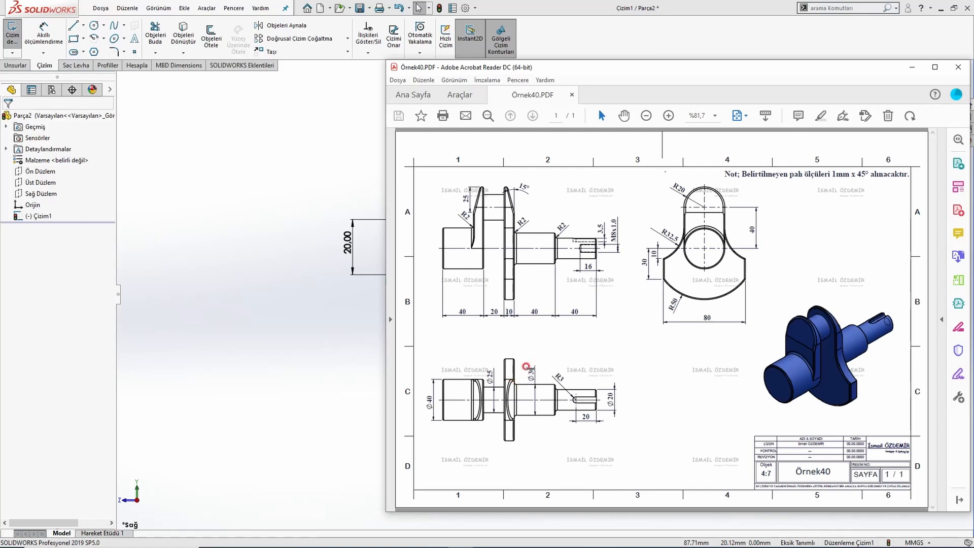
click(277, 108)
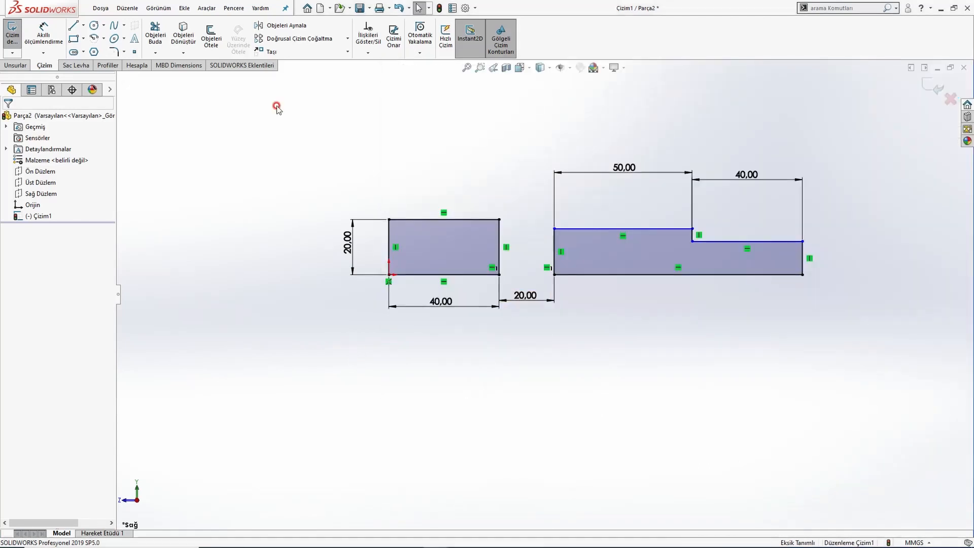
click(52, 40)
click(624, 229)
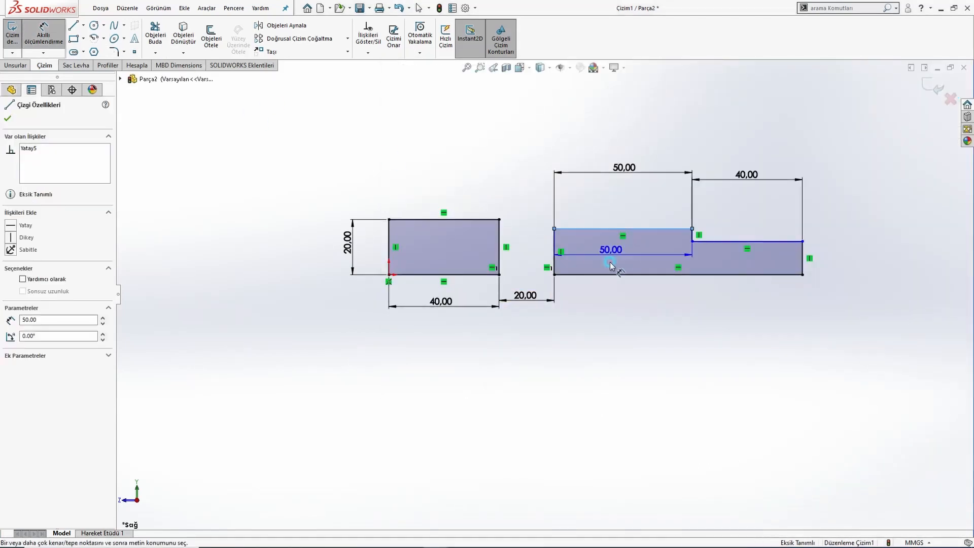
click(616, 274)
click(614, 303)
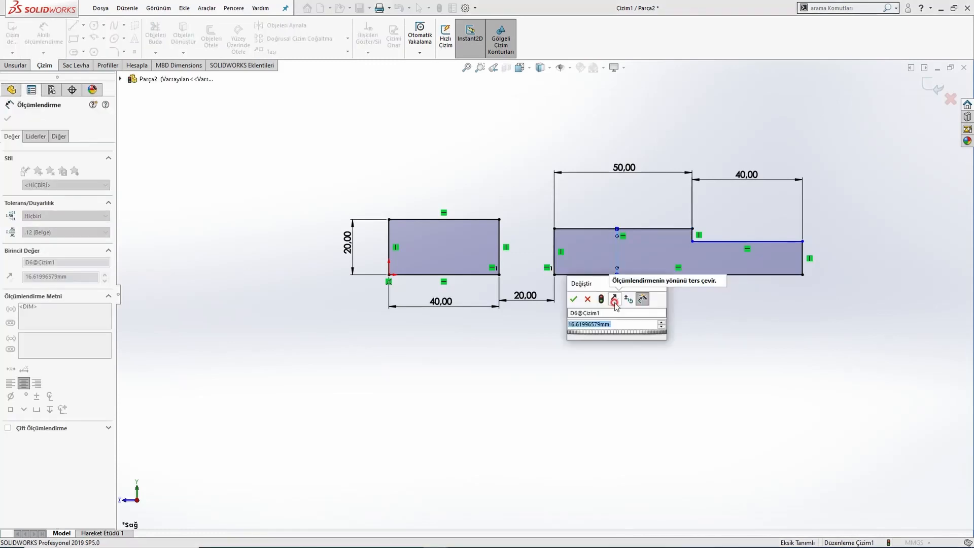
text(15)
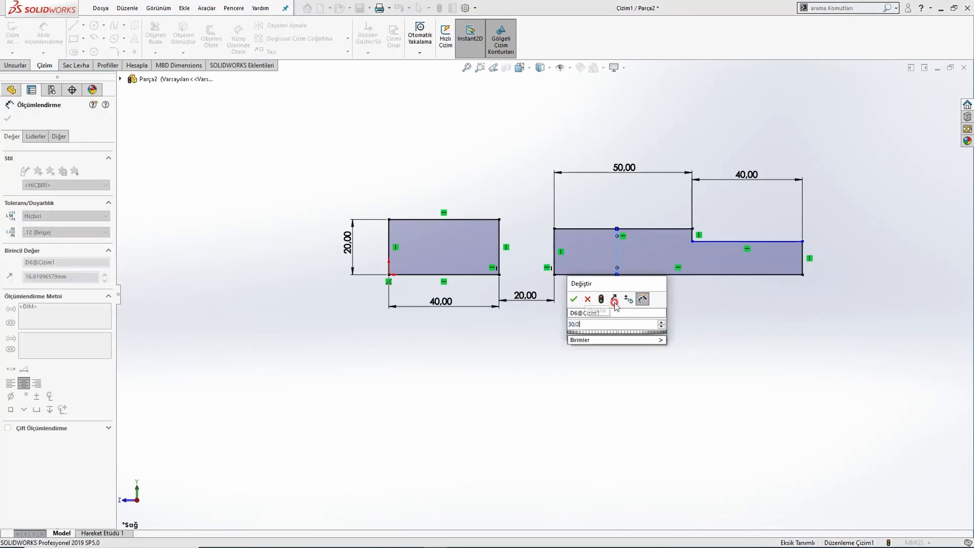
key(Return)
- Dimension the short end edge of the stepped profile's lower section as 20/2 (10 mm)
click(802, 260)
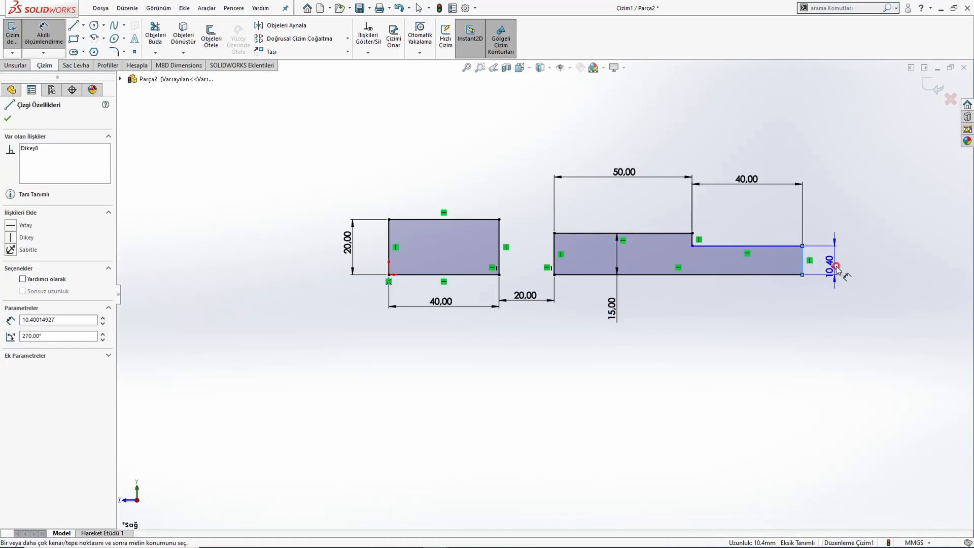
click(852, 263)
text(10)
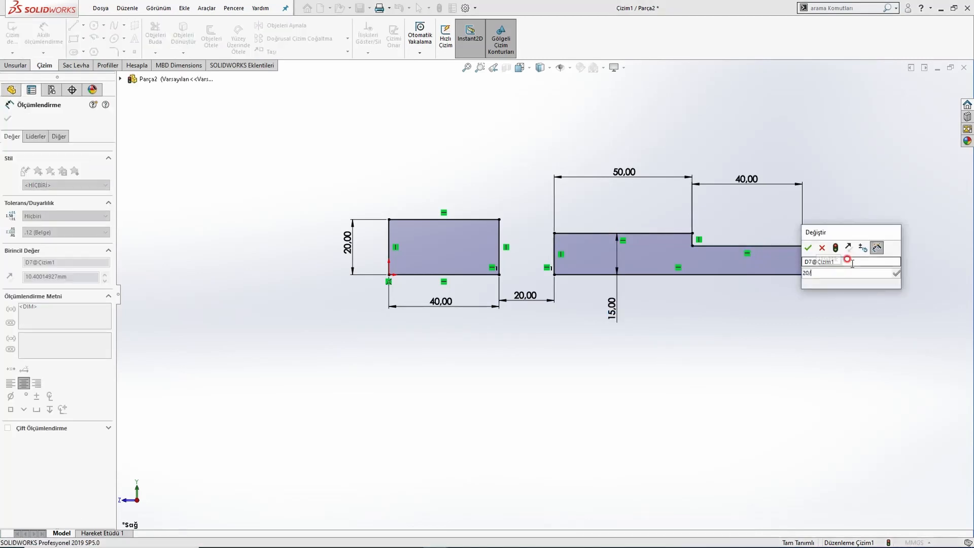
key(Return)
key(Escape)
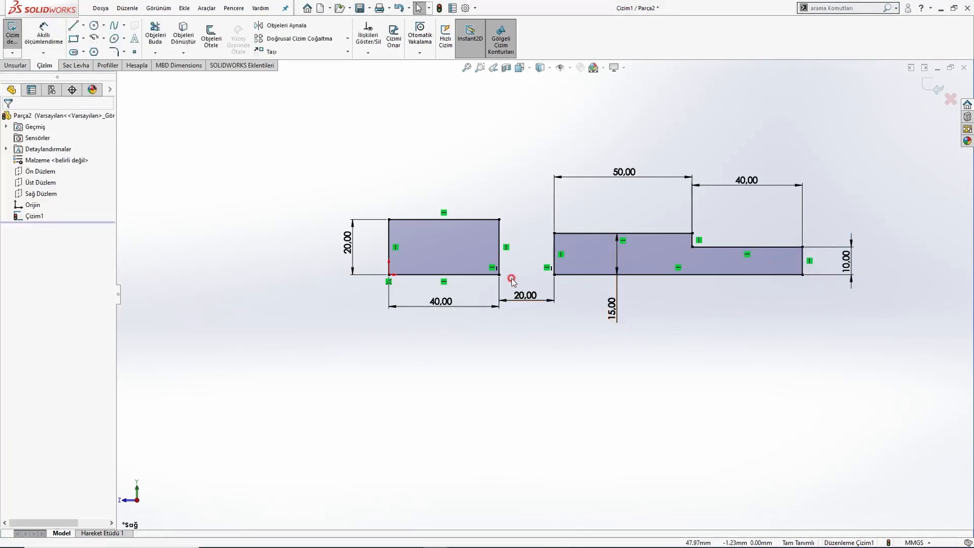
- Check the PDF drawing and revolve both closed profiles 360° about the rectangle's bottom line
key(alt+Tab)
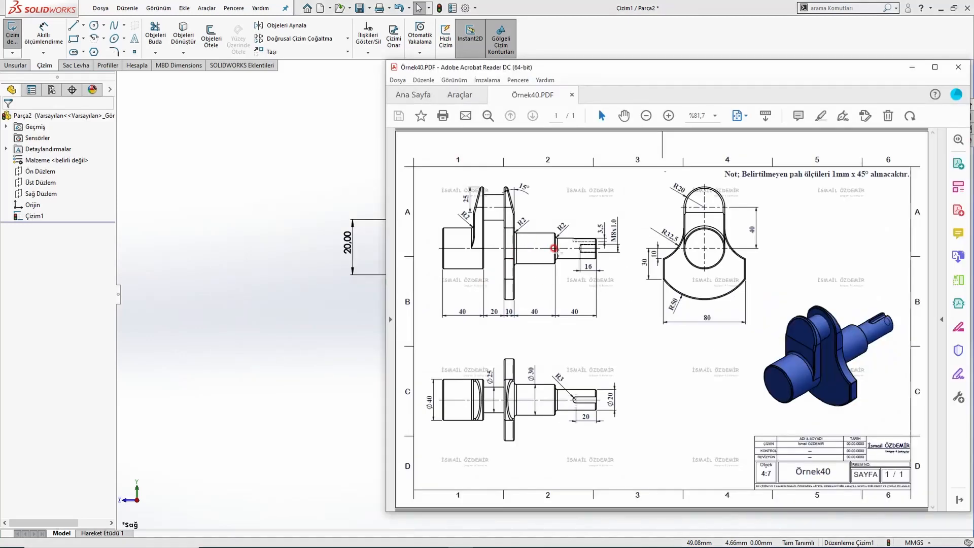
click(273, 217)
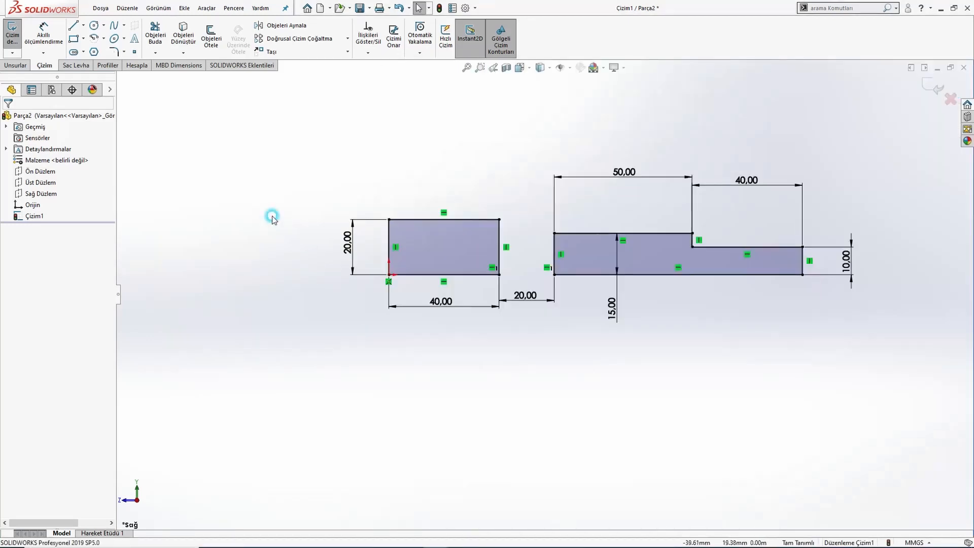
click(20, 68)
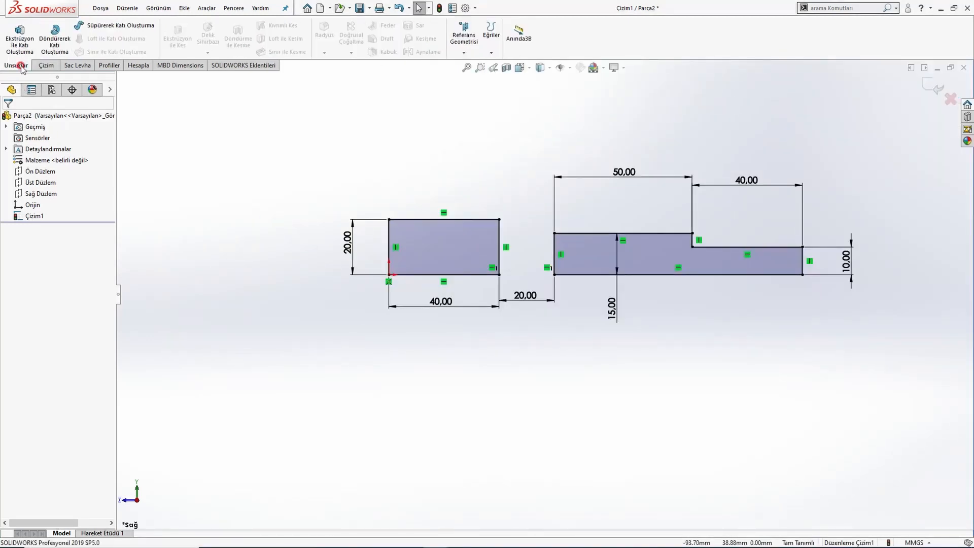
click(55, 41)
click(502, 378)
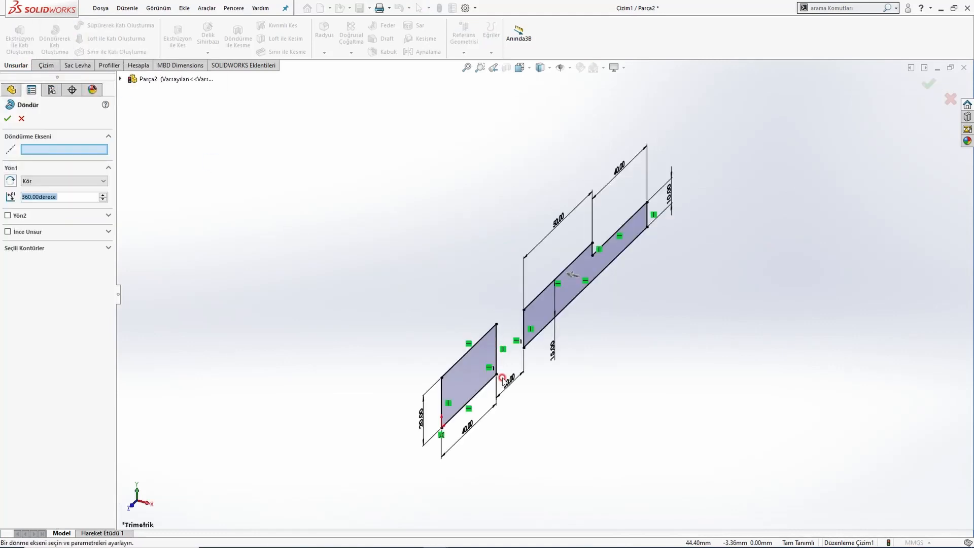
click(481, 391)
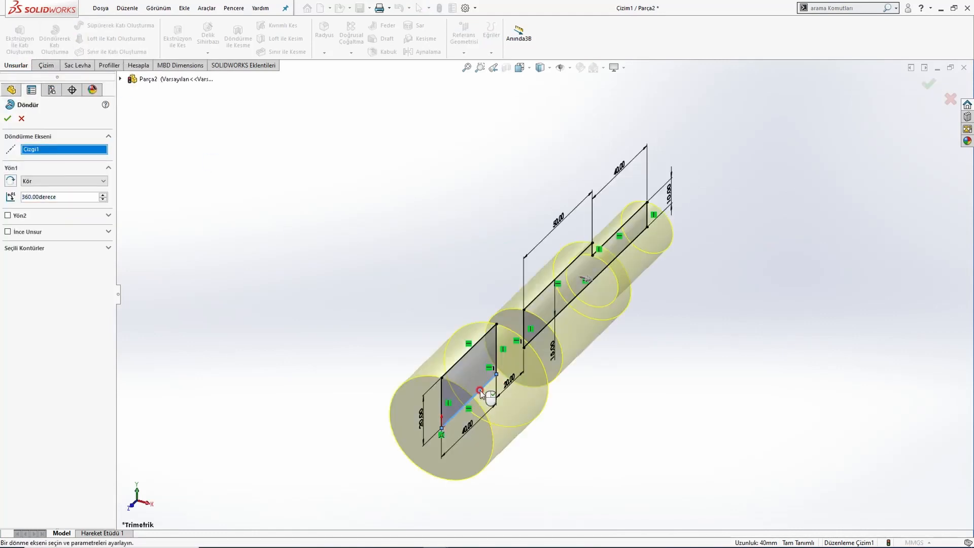
click(12, 120)
- Consult the PDF drawing and start a sketch on the large cylinder's end face that looks toward the stepped shaft
middle_drag(400, 304, 314, 246)
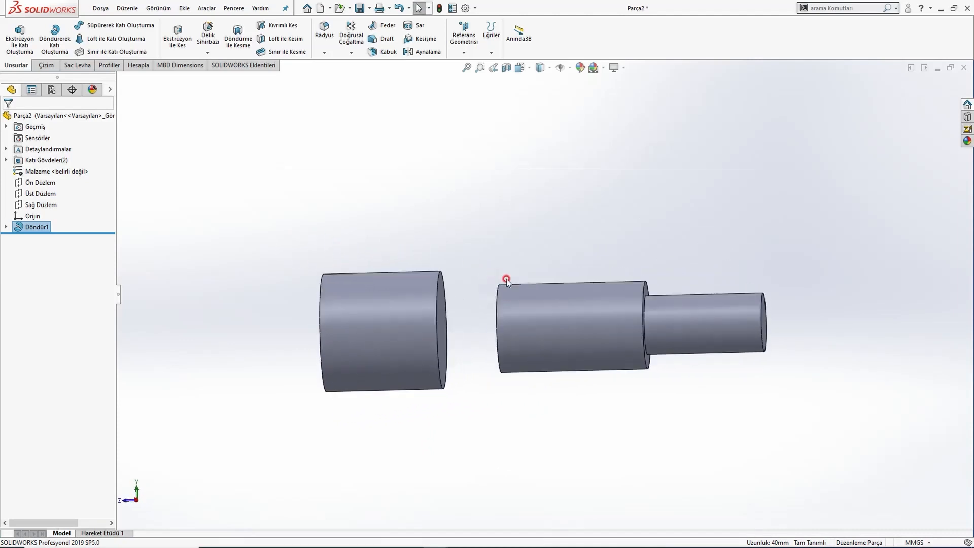
key(alt+Tab)
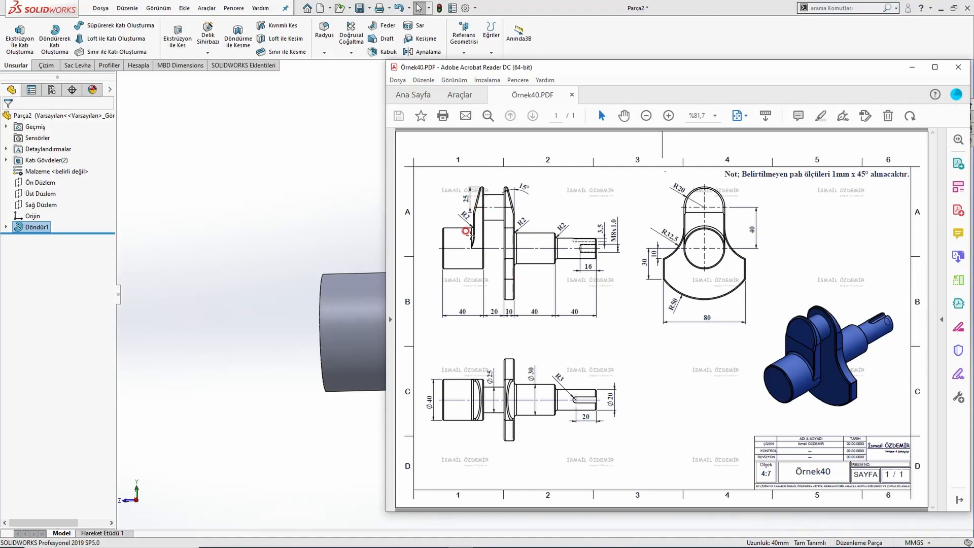
click(318, 246)
middle_drag(476, 280, 457, 285)
click(453, 289)
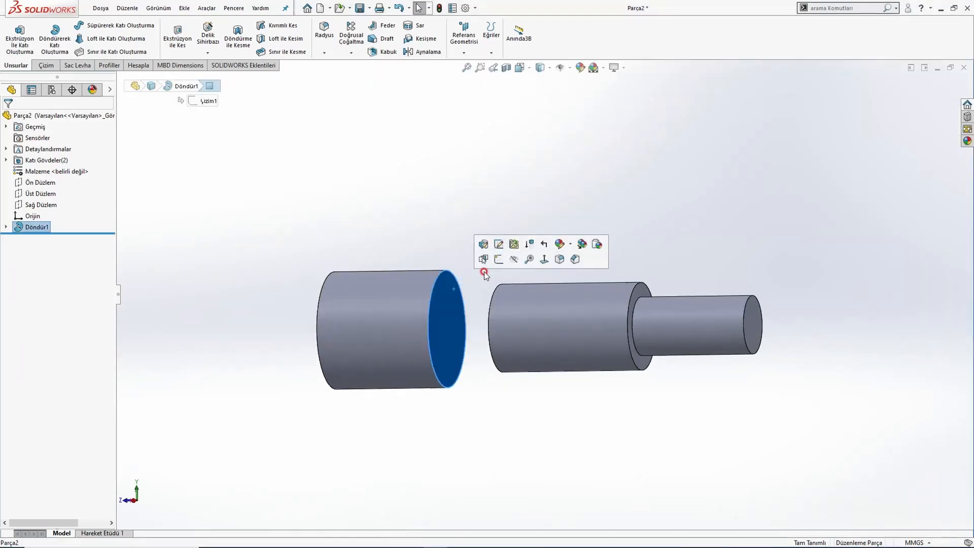
click(498, 260)
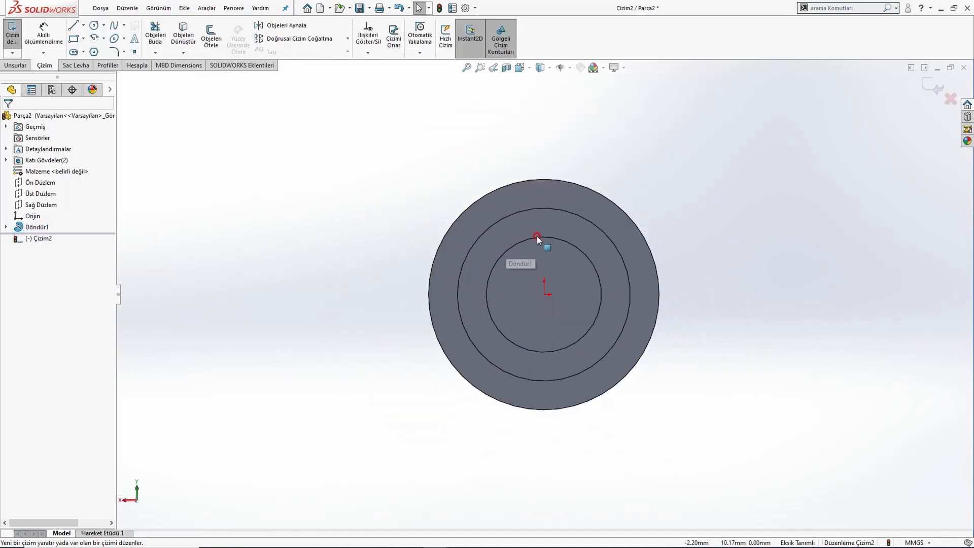
- Sketch two upward vertical lines starting on either side of the large cylinder's circular edge, about 34 mm and 26 mm long
click(75, 27)
click(428, 294)
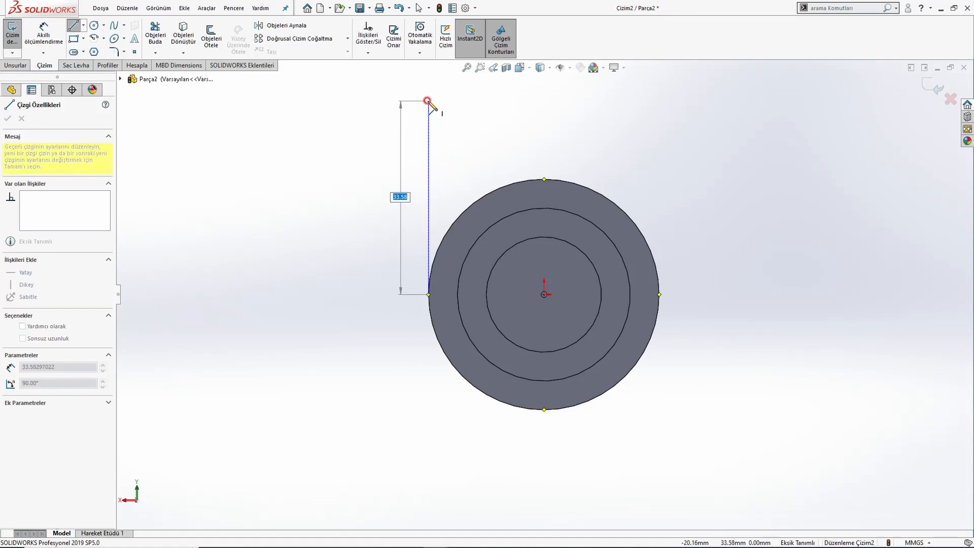
click(428, 99)
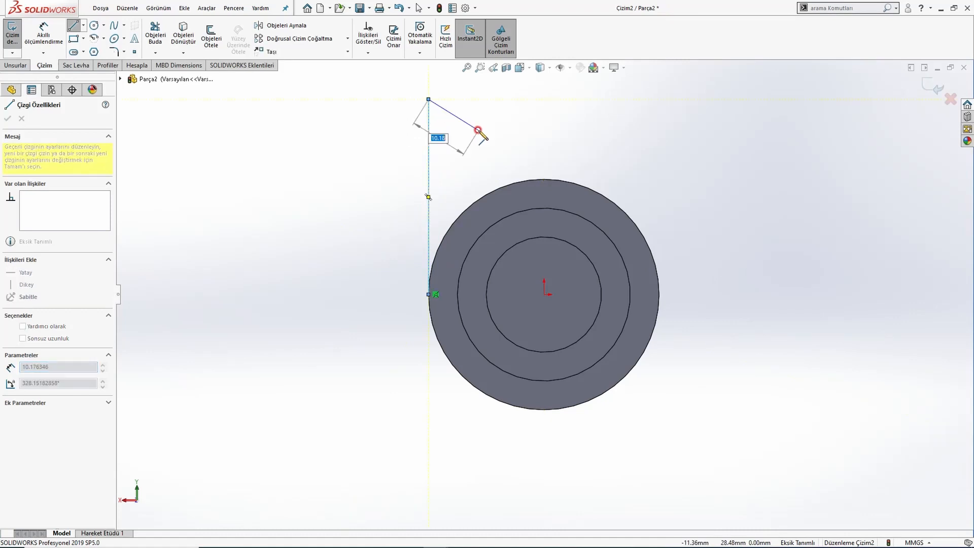
click(654, 263)
click(655, 114)
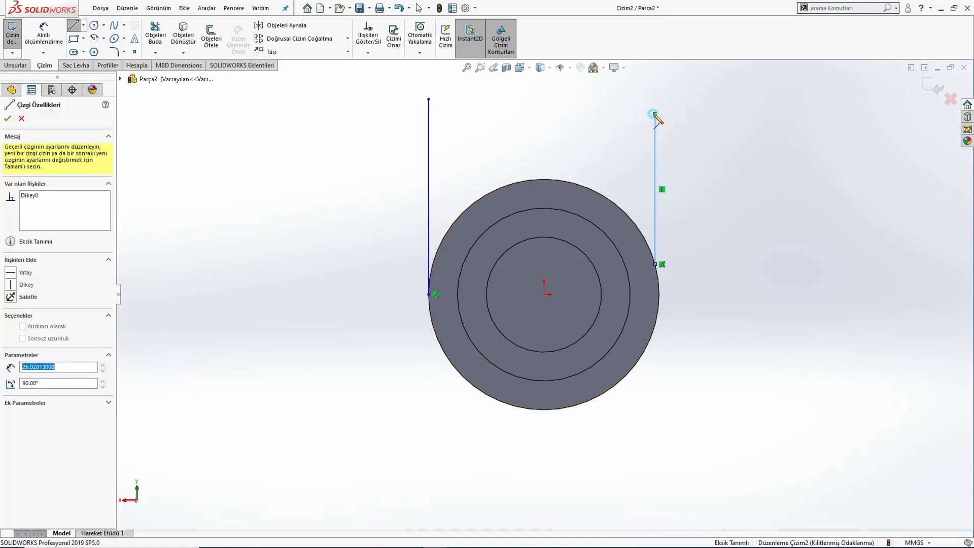
key(Escape)
- Move both lines' lower endpoints to the lower half of the circular edge and make the left line vertical
drag(656, 264, 648, 356)
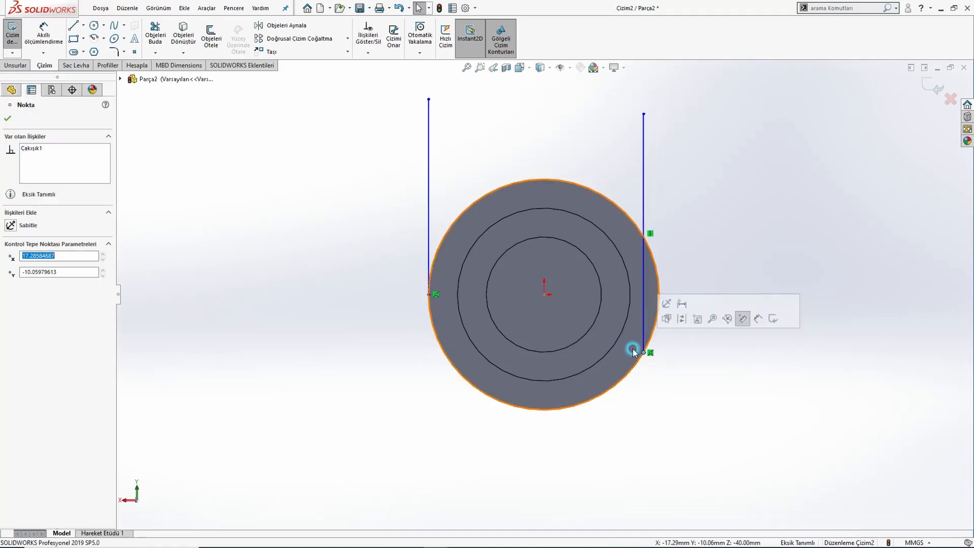
click(434, 300)
drag(429, 295, 460, 368)
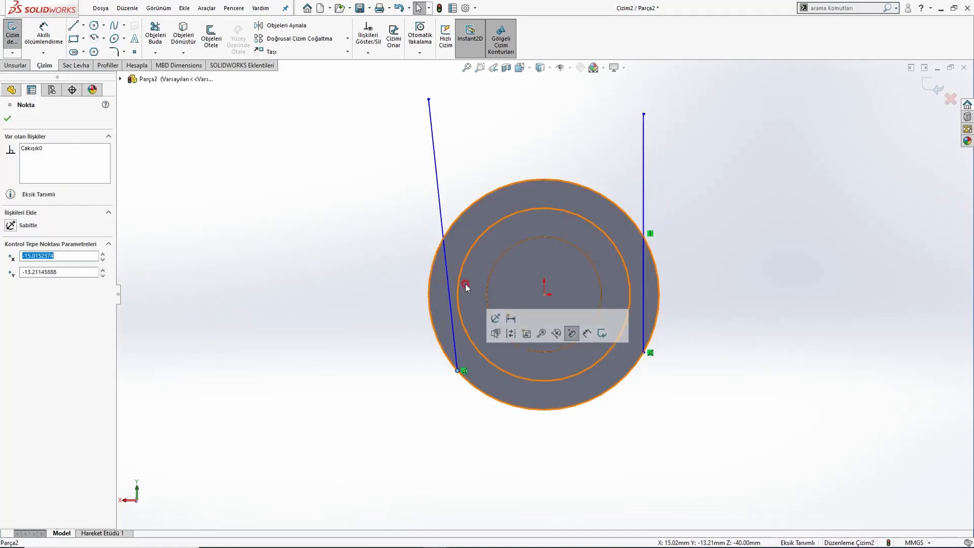
click(455, 176)
click(435, 150)
click(463, 130)
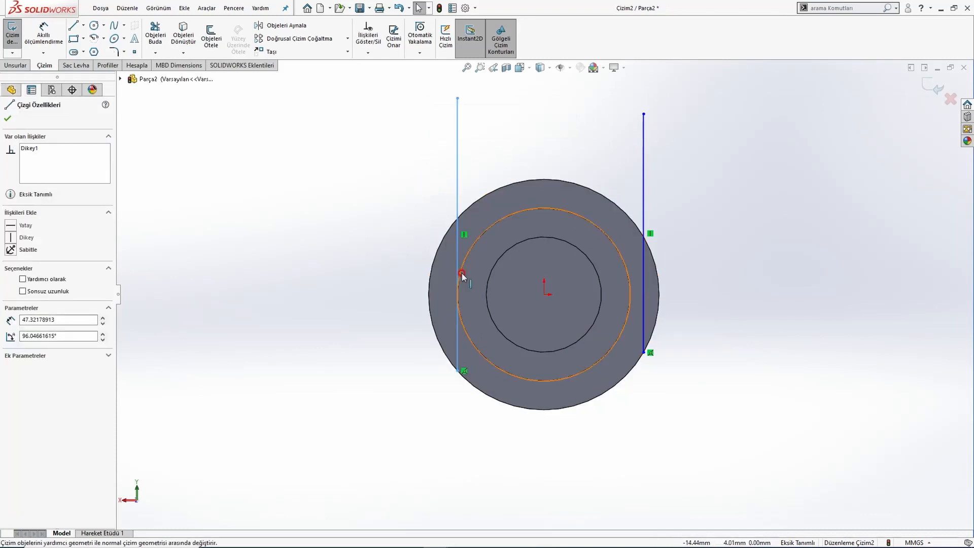
- Add a horizontal relation between the lower endpoints of both lines and the origin
click(457, 370)
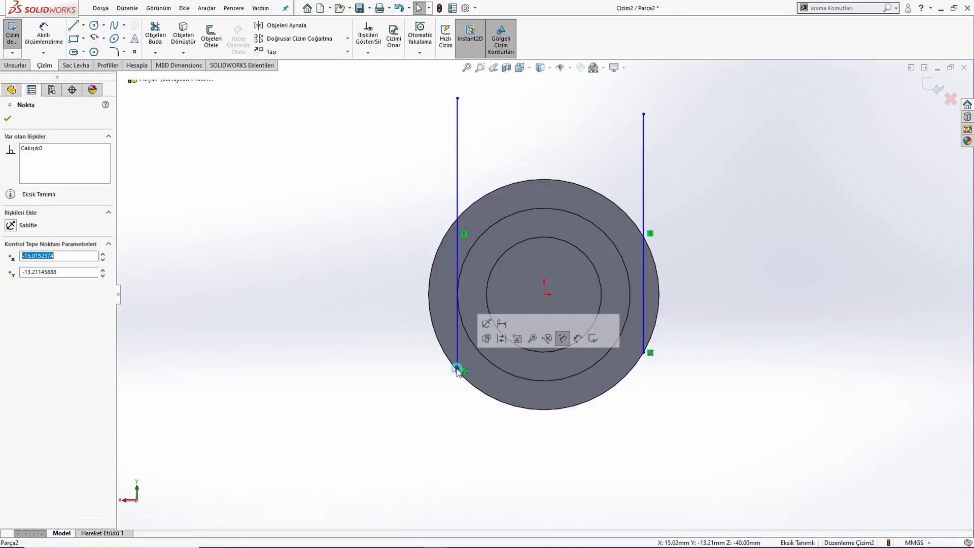
ctrl+click(644, 352)
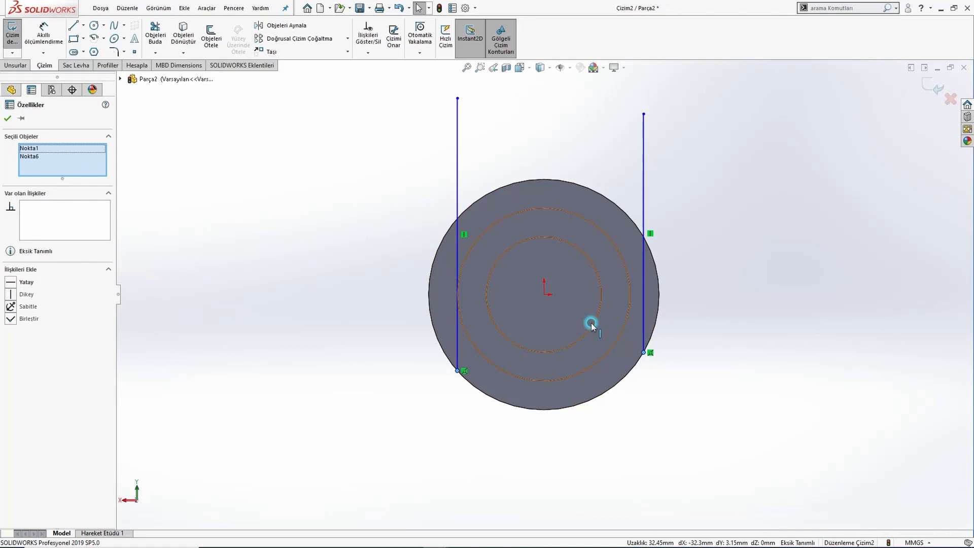
ctrl+click(542, 294)
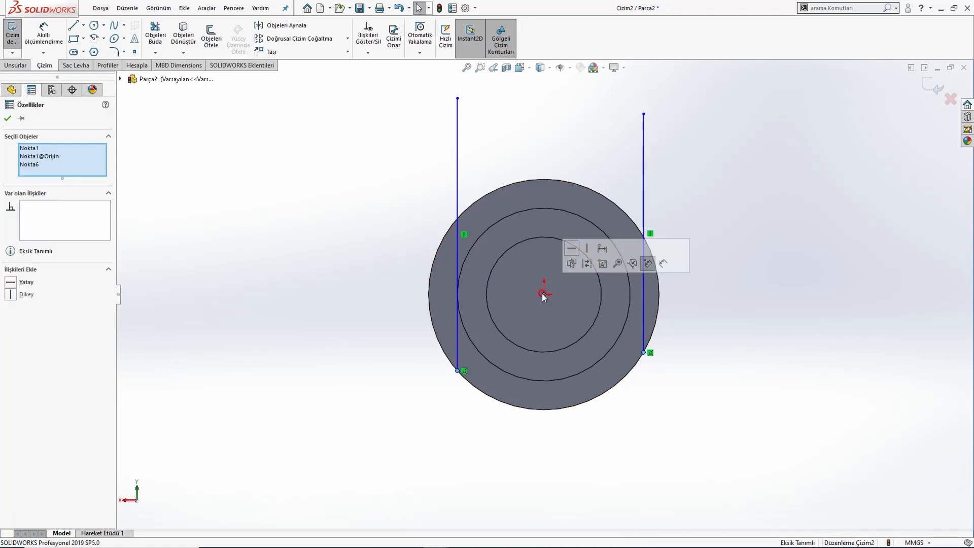
click(570, 248)
click(513, 165)
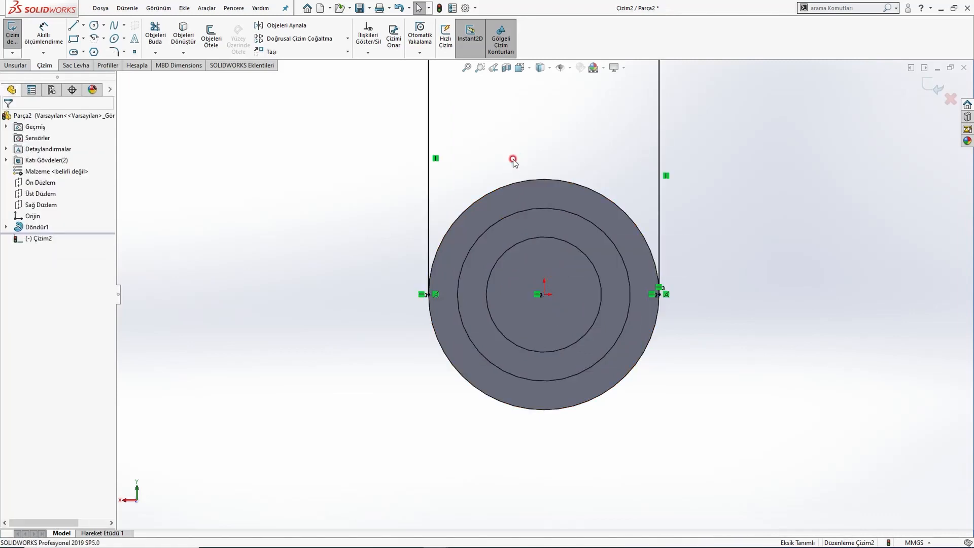
- Make the two vertical lines equal in length and shorten them to about 33 mm
drag(631, 202, 433, 190)
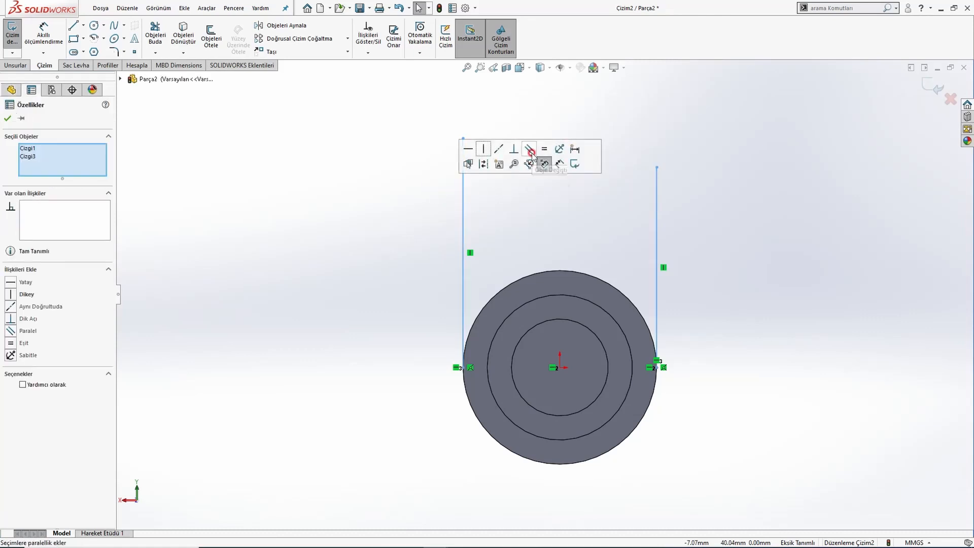
click(537, 158)
click(471, 166)
drag(463, 139, 469, 208)
click(516, 224)
click(463, 206)
click(462, 179)
click(500, 235)
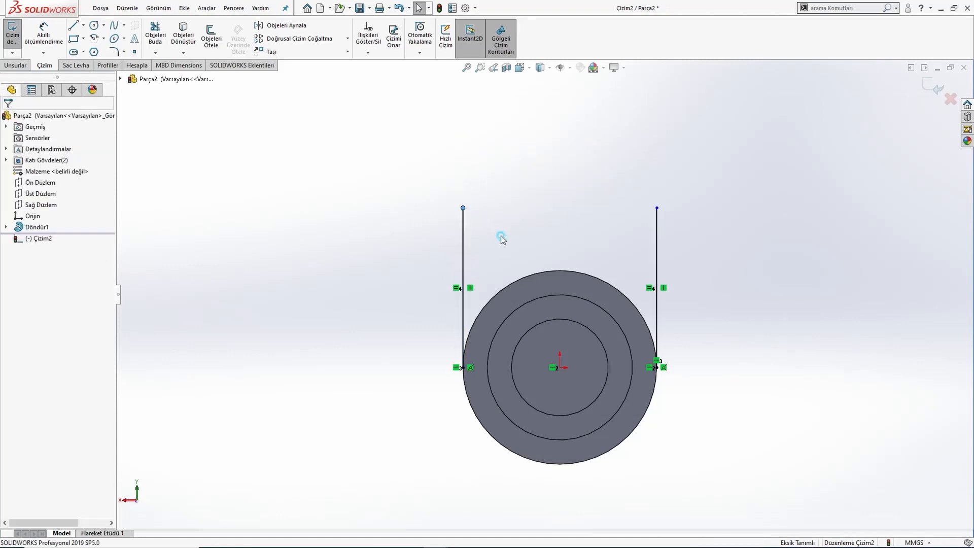
- Look up the centre distance in the PDF drawing and dimension the left vertical line as 40 mm
key(alt+Tab)
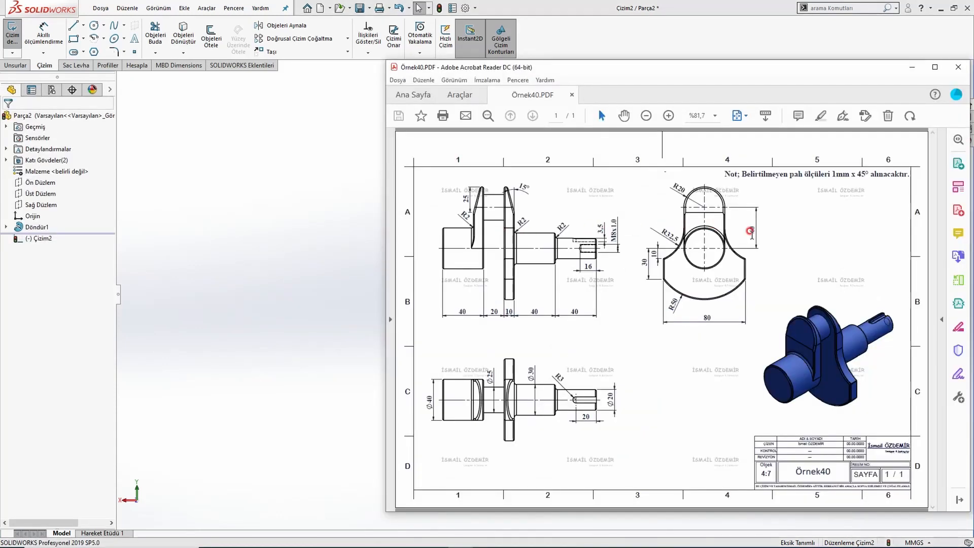
click(312, 233)
click(44, 36)
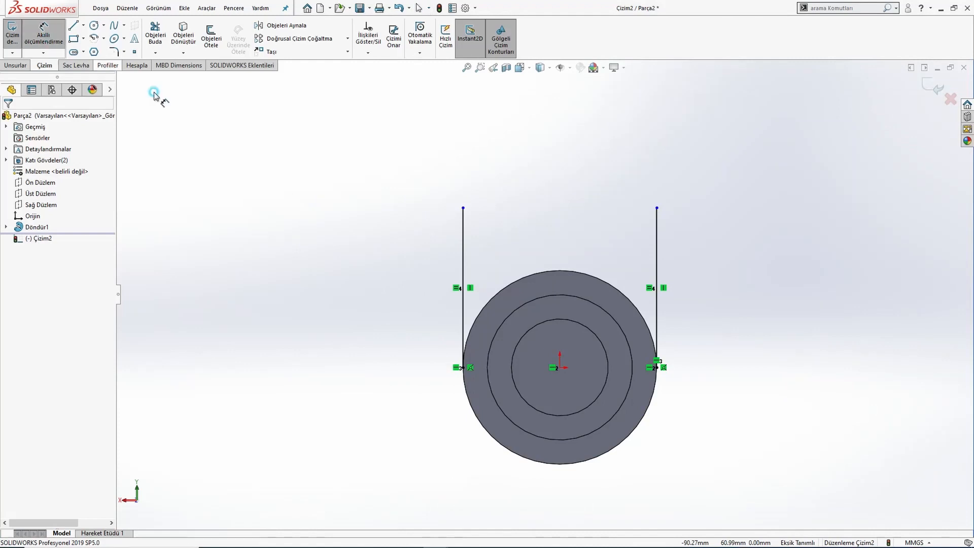
click(462, 244)
click(381, 262)
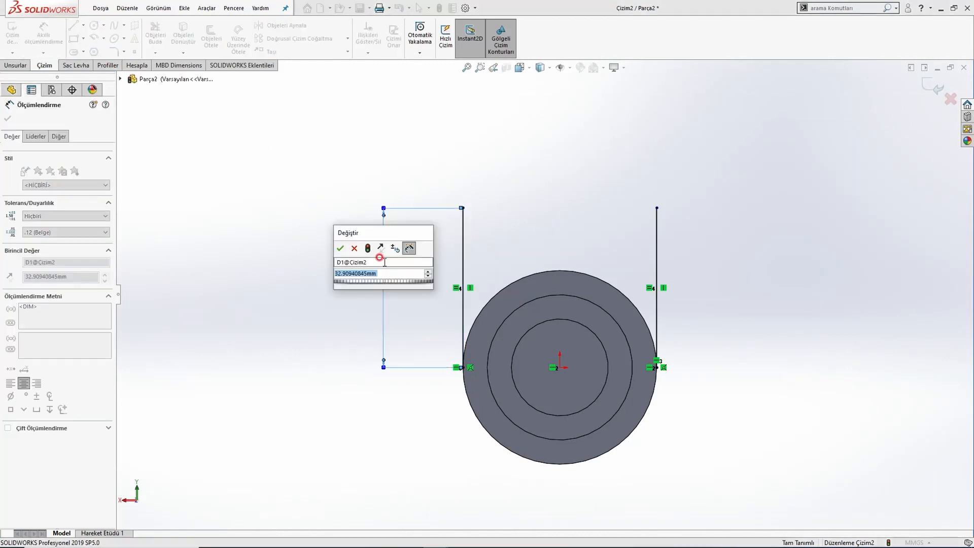
text(40)
key(Return)
click(476, 219)
key(Escape)
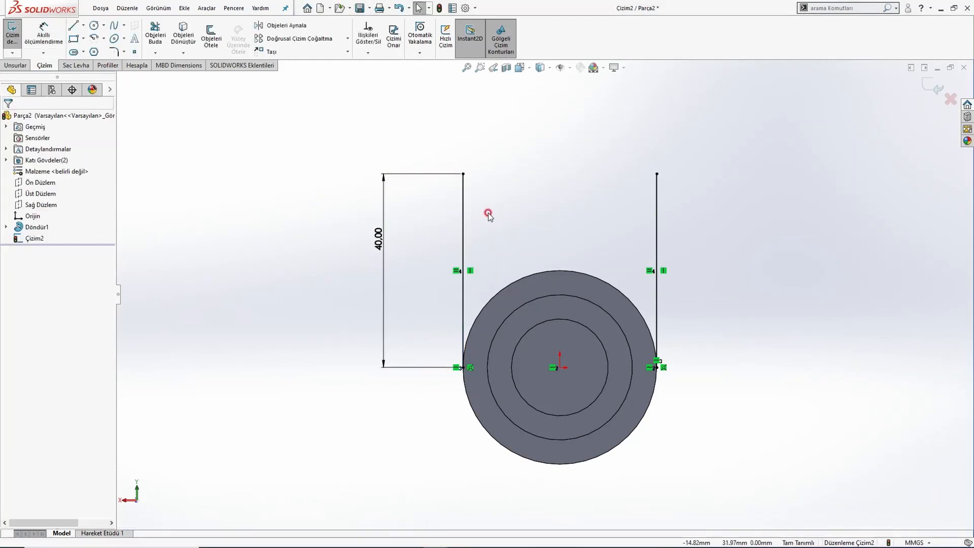
- Convert the circular edge of the large cylinder's end face into a sketch circle
middle_drag(507, 287, 528, 309)
middle_drag(459, 279, 512, 320)
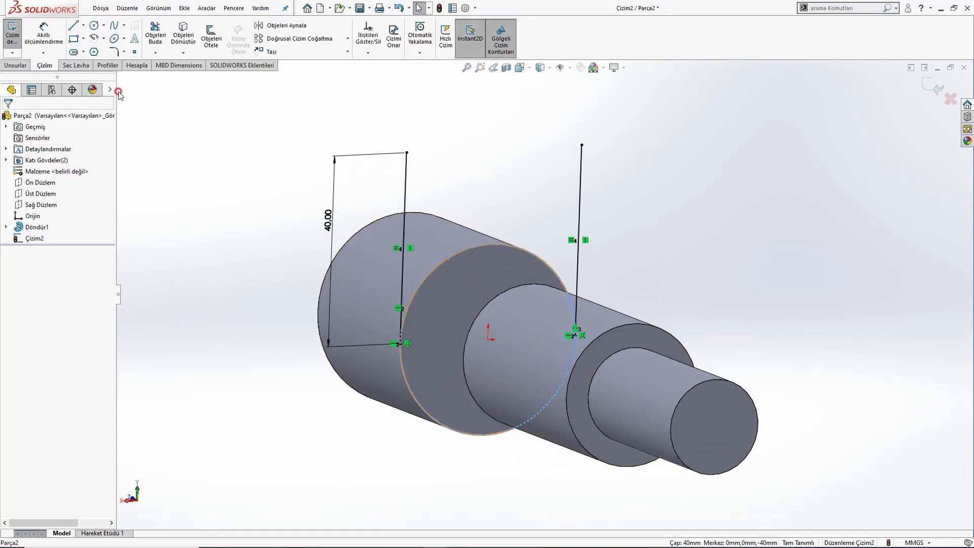
scroll(436, 416, down, 3)
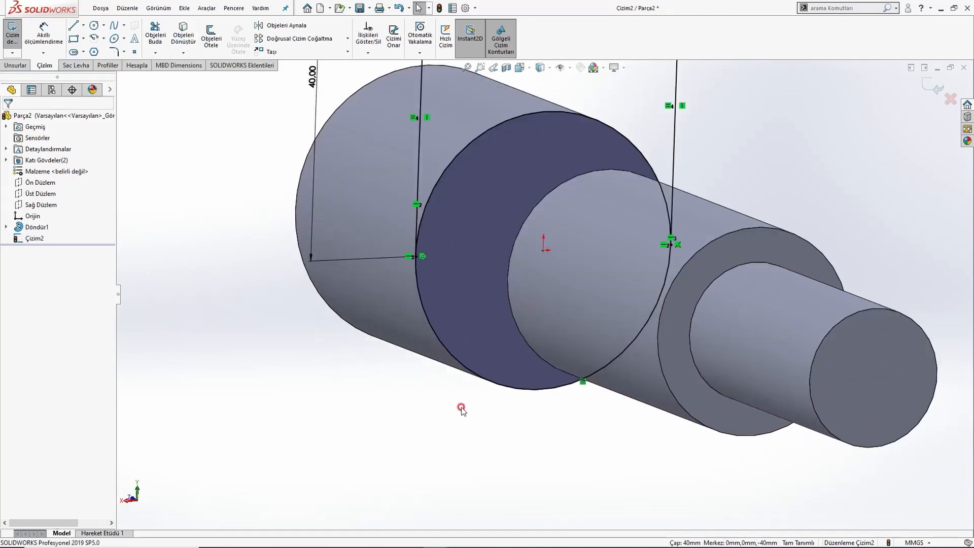
- Trim away the lower part of the converted circle between the two vertical lines, keeping its upper arc
click(163, 39)
drag(424, 380, 461, 315)
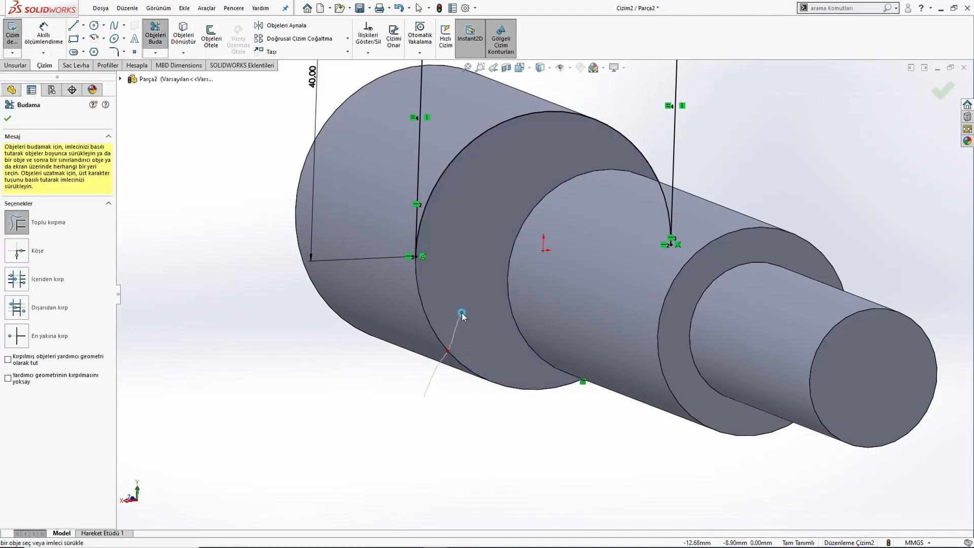
scroll(471, 291, up, 2)
scroll(520, 239, up, 2)
middle_drag(519, 239, 446, 255)
scroll(481, 262, up, 1)
- Check the web's shape in the PDF drawing and join the upper endpoints of the vertical lines with a horizontal line
key(alt+Tab)
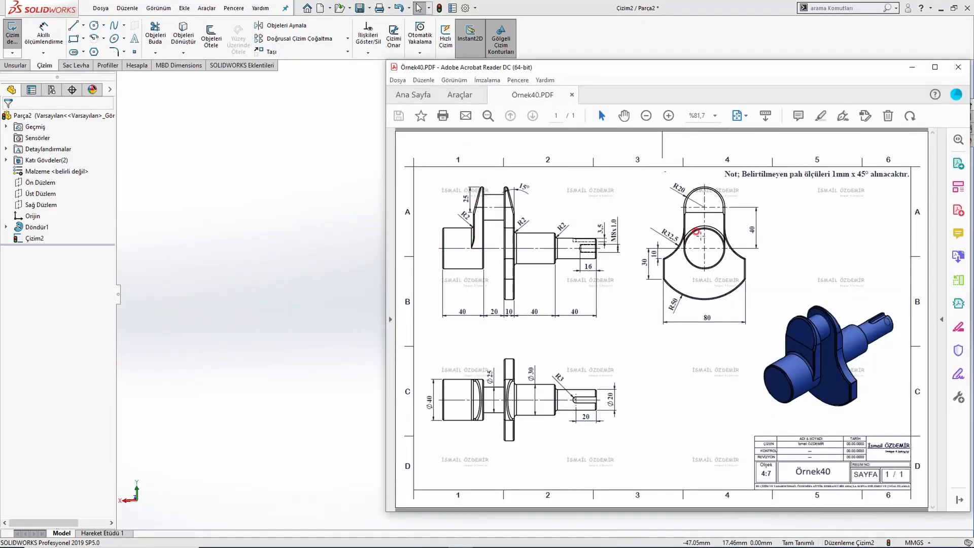
click(293, 234)
key(ctrl+8)
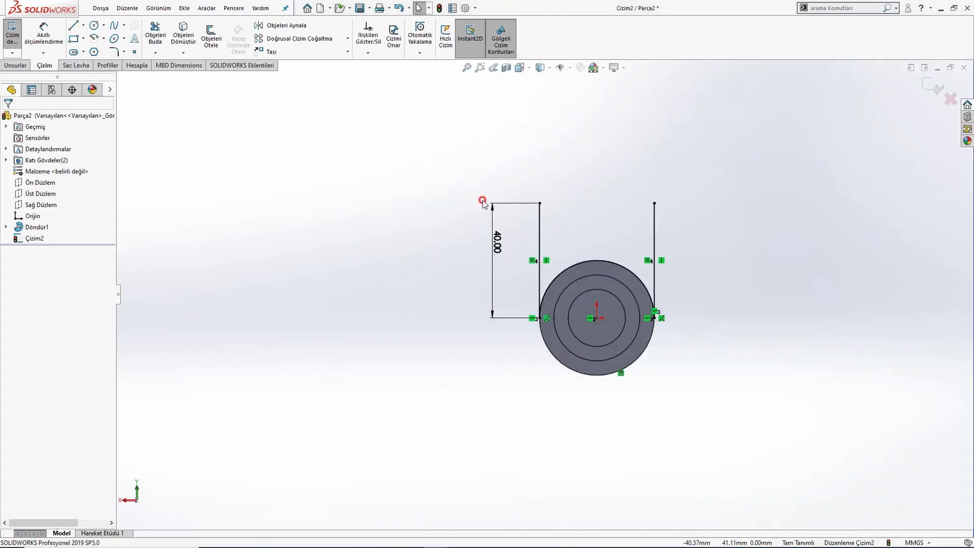
click(71, 29)
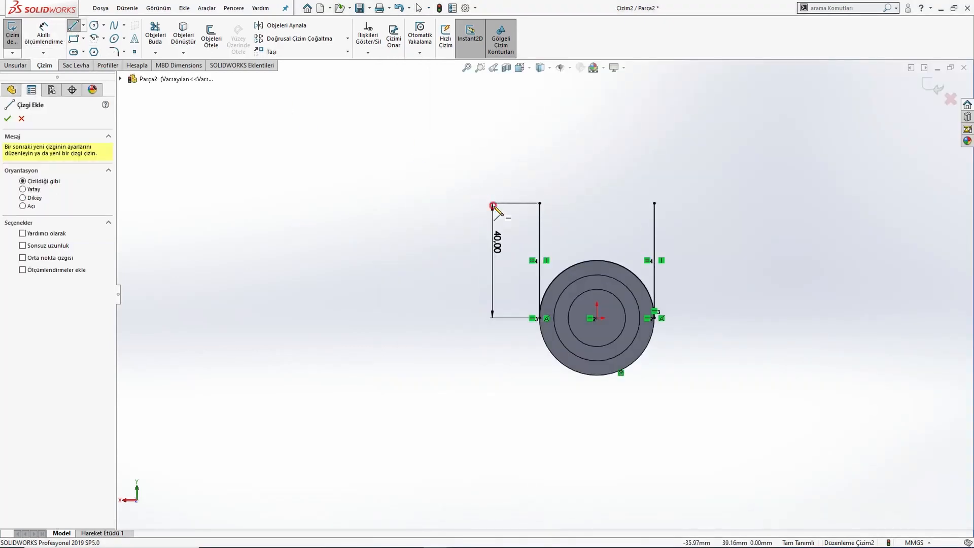
click(537, 202)
click(654, 203)
scroll(602, 203, down, 3)
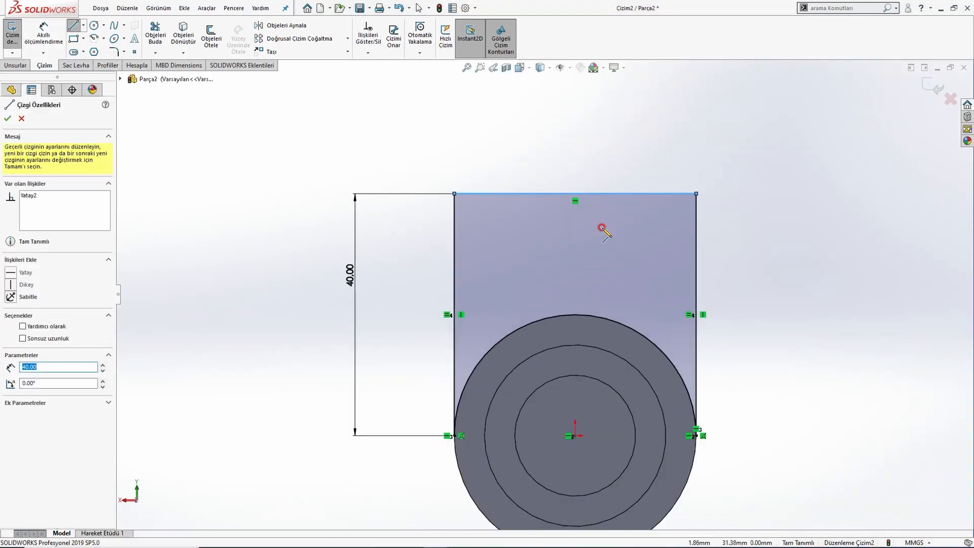
scroll(589, 243, up, 2)
key(Escape)
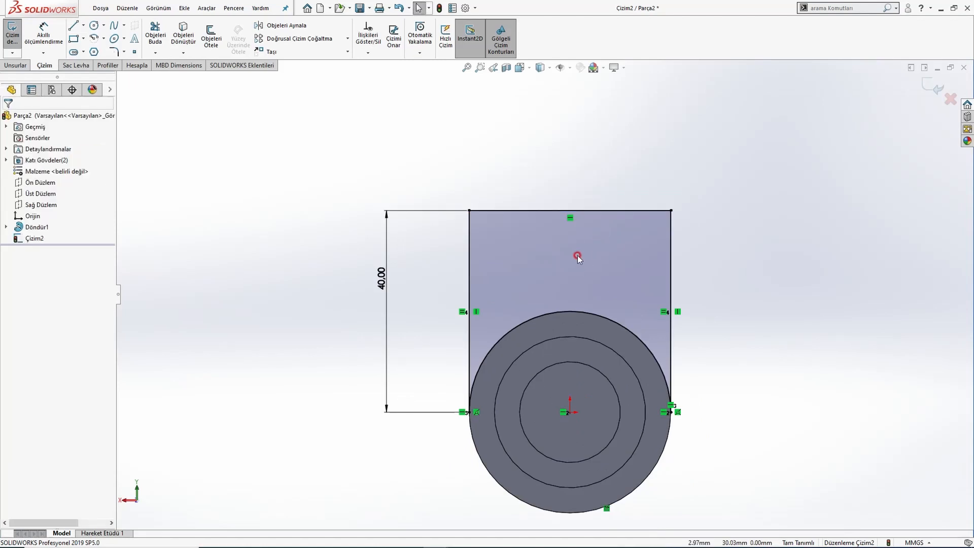
- Sketch a circle centred on the horizontal line's midpoint and make it coincident with the line's left endpoint
click(94, 25)
click(569, 210)
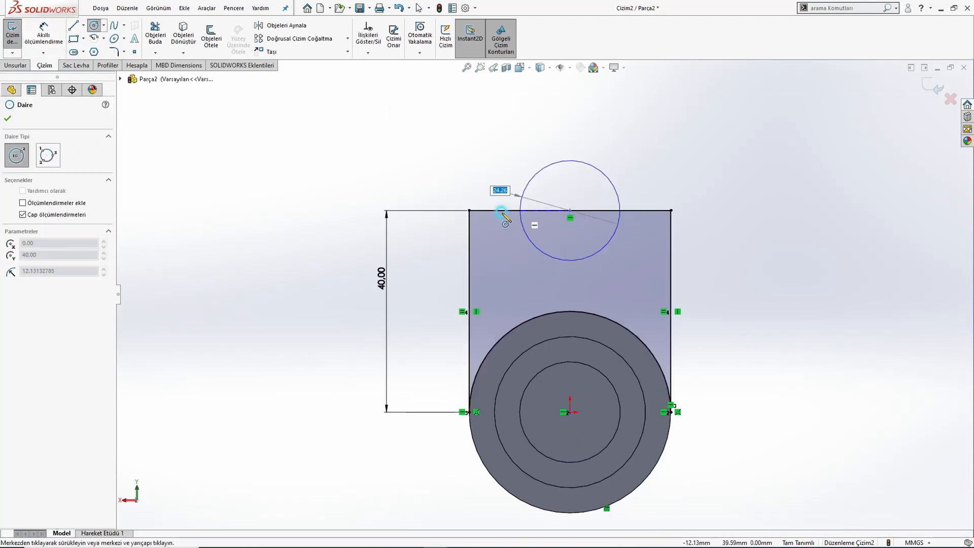
click(469, 210)
key(Escape)
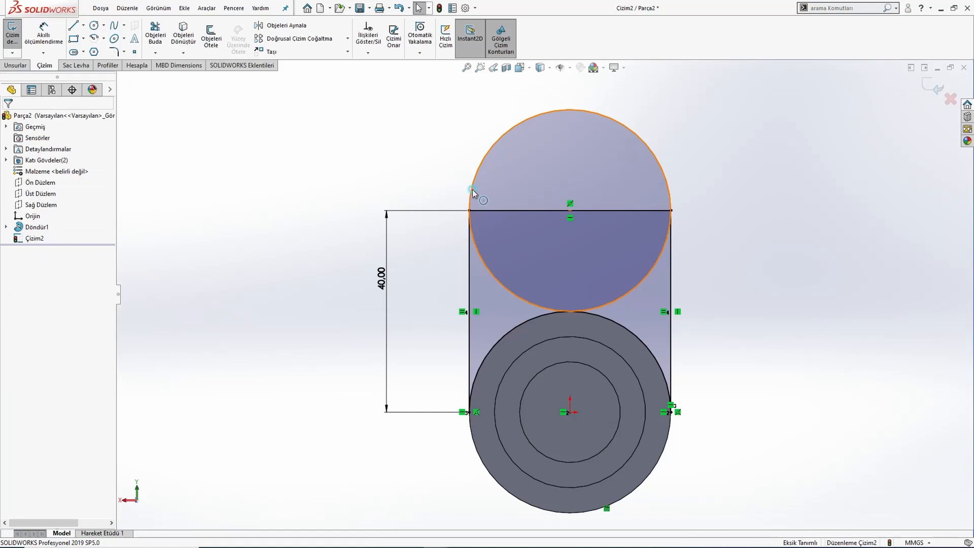
drag(473, 193, 501, 193)
ctrl+click(469, 210)
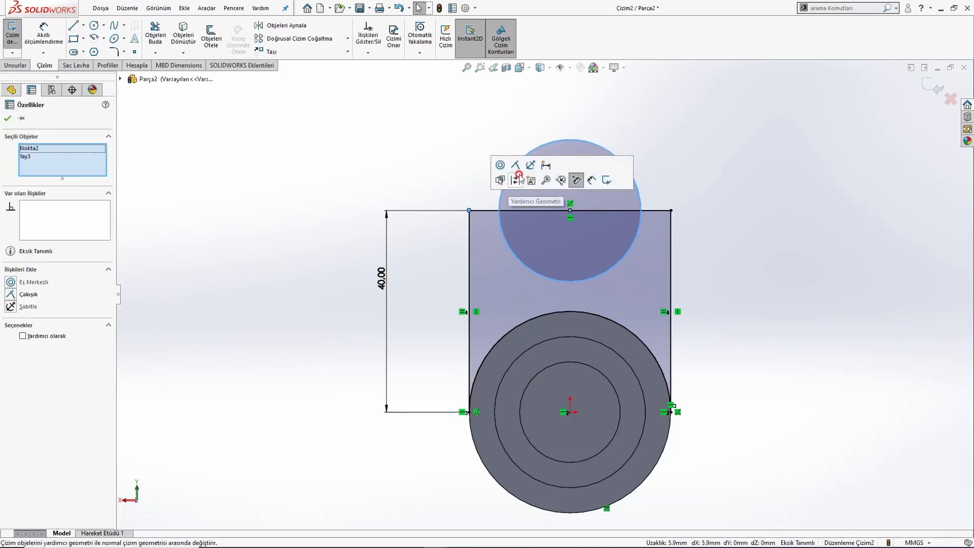
click(515, 165)
click(425, 169)
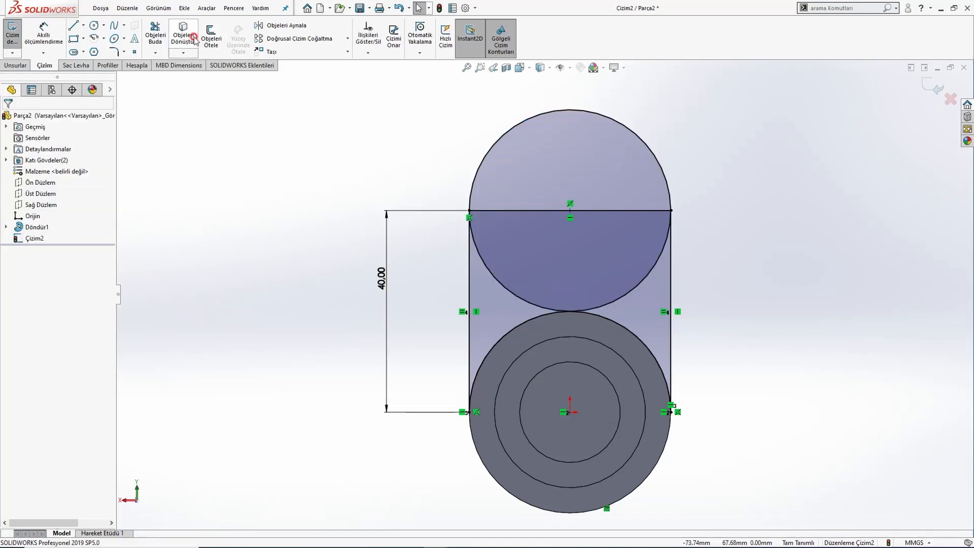
- Trim away the new circle's lower half and convert the horizontal line to construction geometry
click(155, 34)
drag(501, 316, 590, 299)
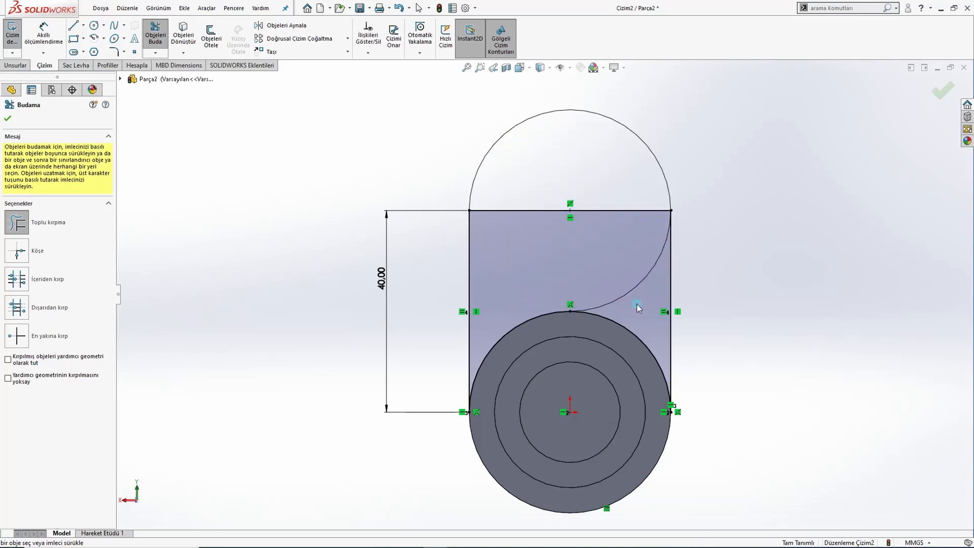
key(Escape)
click(630, 185)
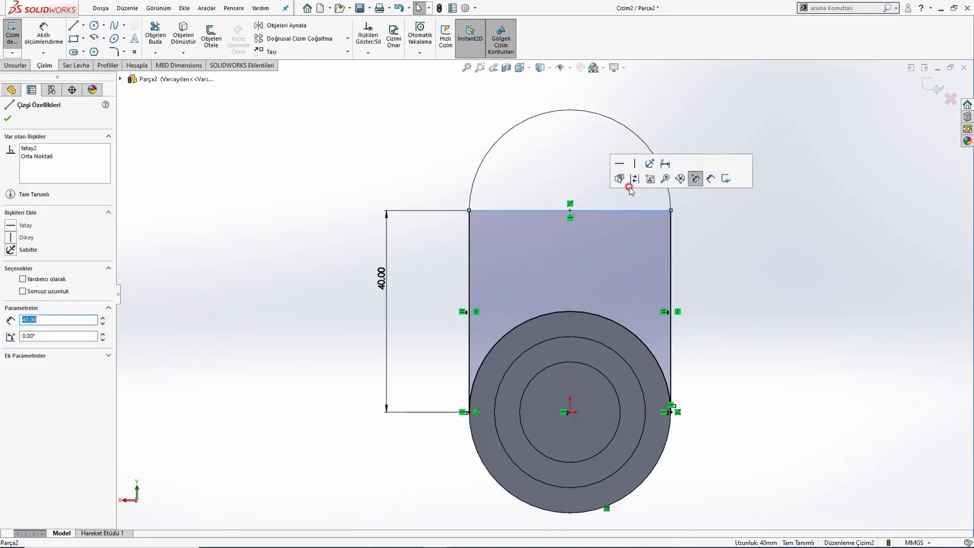
- Check the web in the PDF drawing and extrude the profile 10 mm in the reversed direction, alongside the large cylinder
scroll(513, 282, up, 2)
middle_drag(513, 282, 545, 320)
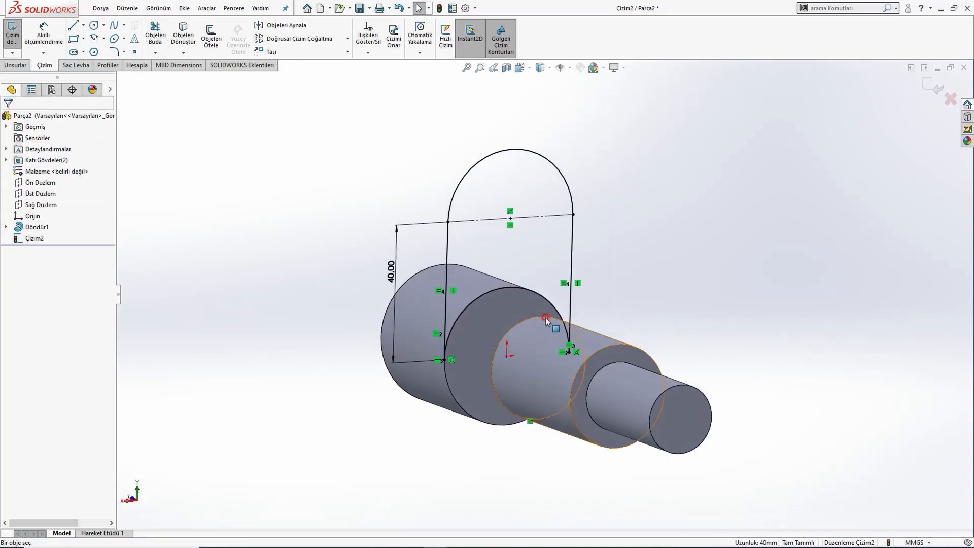
scroll(527, 325, down, 2)
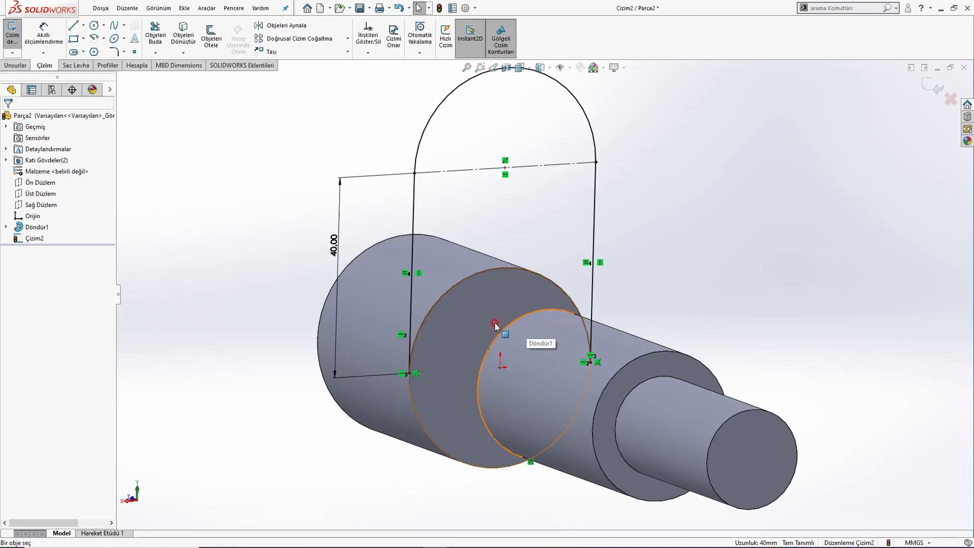
scroll(494, 324, up, 2)
mouse_move(528, 345)
middle_down()
mouse_move(517, 312)
mouse_move(575, 327)
mouse_move(495, 342)
mouse_move(528, 333)
mouse_move(457, 278)
middle_up()
key(alt+Tab)
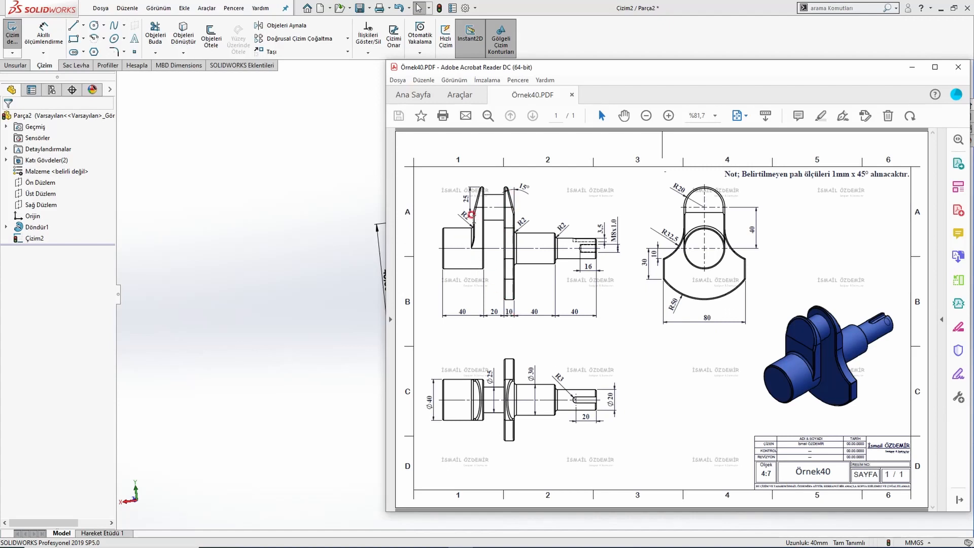
click(327, 251)
click(5, 65)
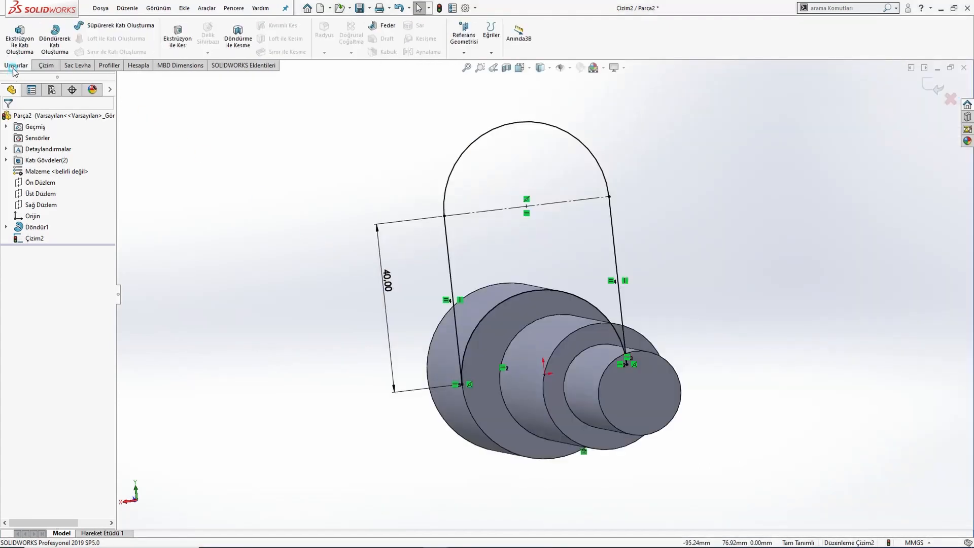
click(20, 38)
middle_drag(446, 248, 311, 271)
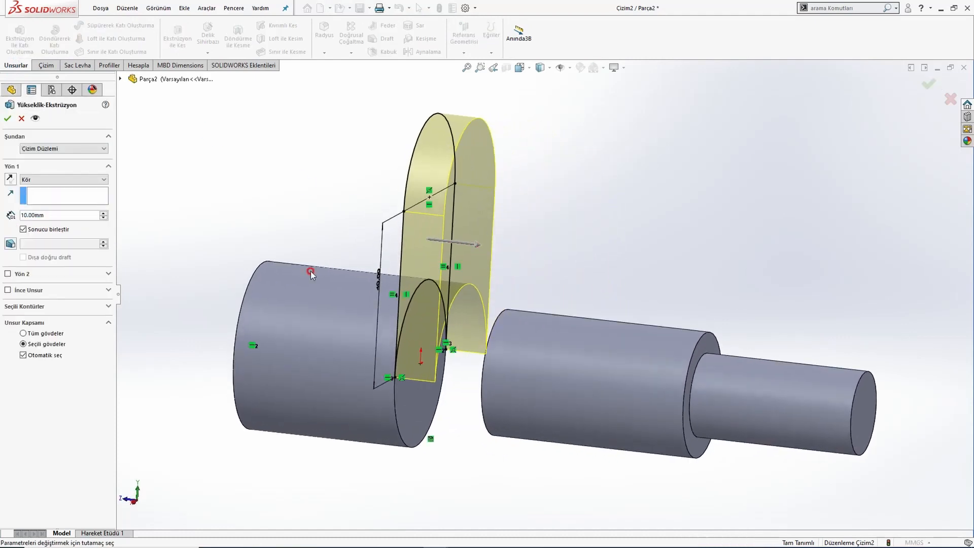
click(10, 179)
click(8, 120)
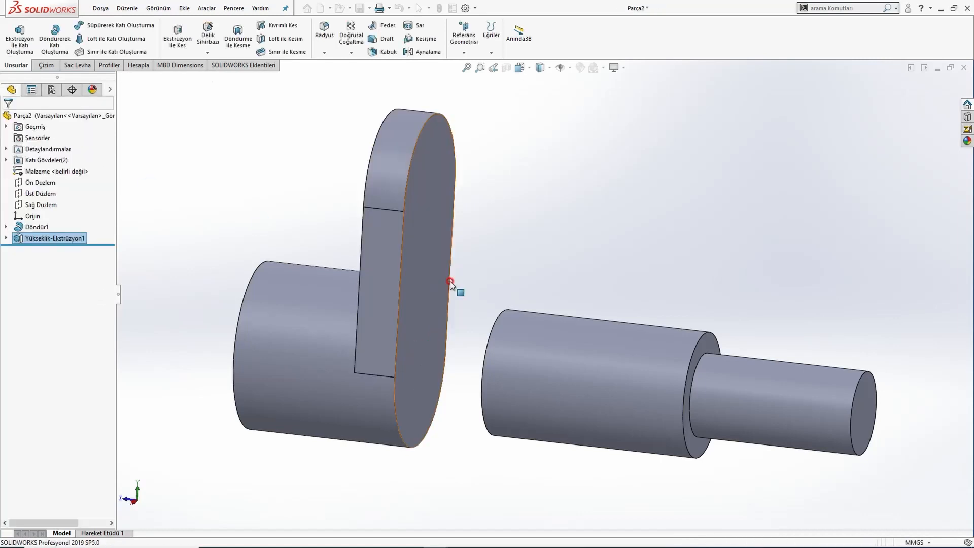
- Start a sketch on the end face of the separate stepped shaft that faces the web
middle_drag(471, 294, 565, 302)
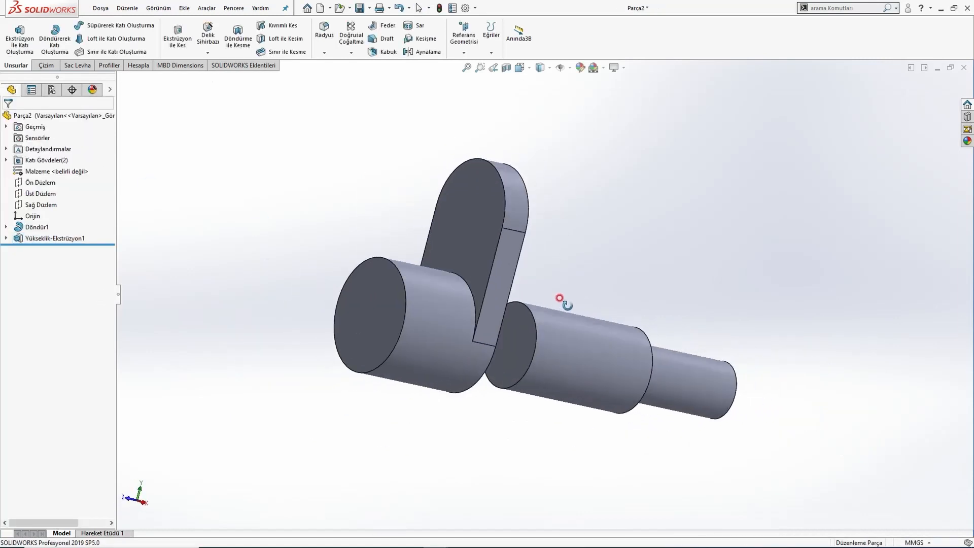
click(522, 337)
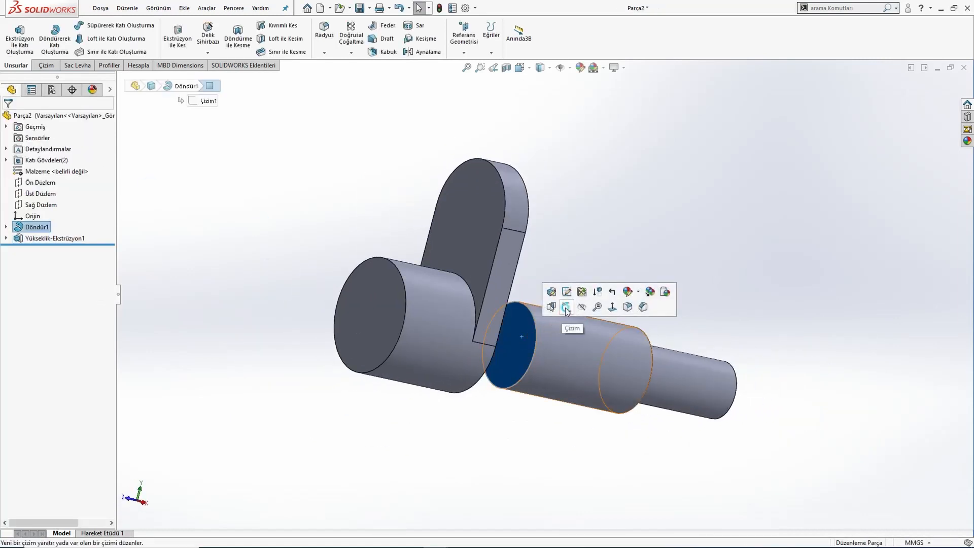
click(565, 307)
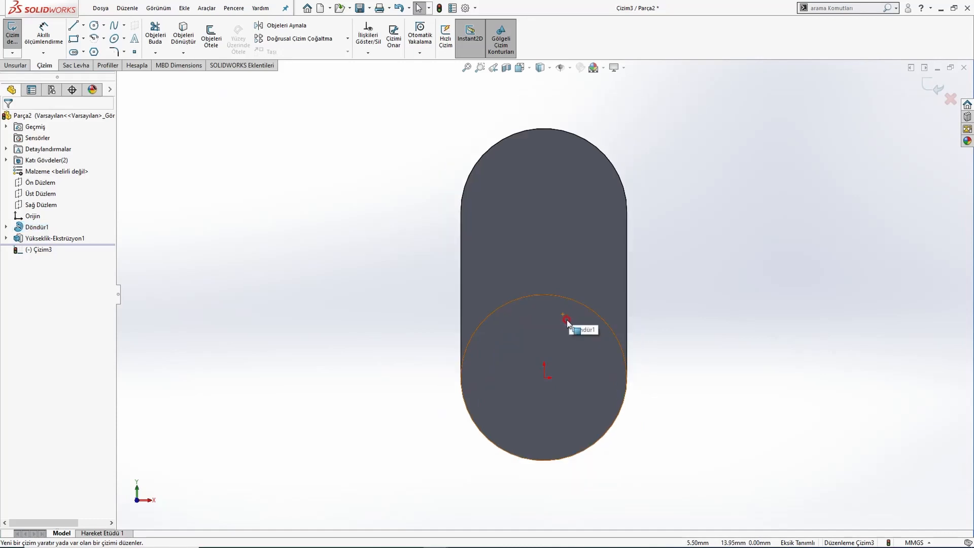
- Look up the counterweight radius in the PDF drawing and sketch a 100 mm diameter circle centred on the origin
key(alt+Tab)
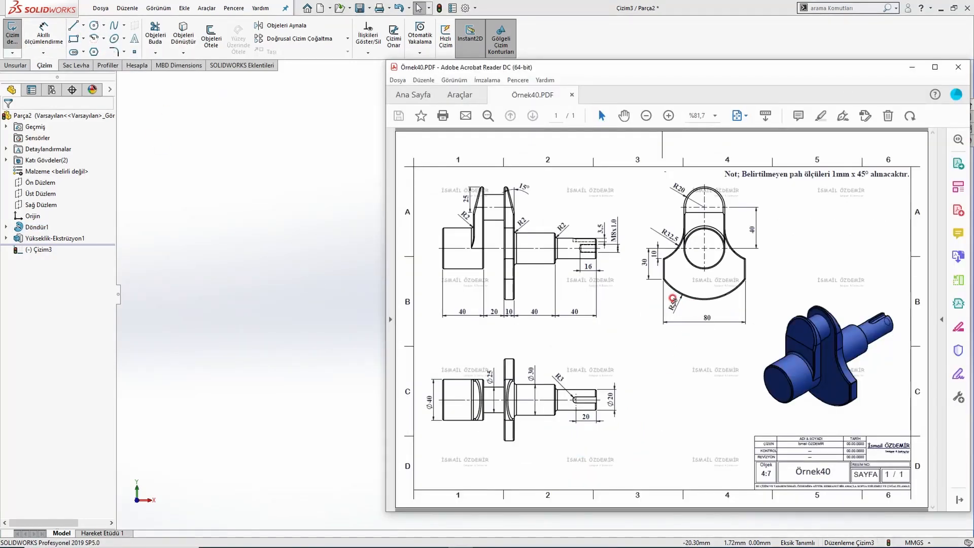
click(311, 255)
click(94, 26)
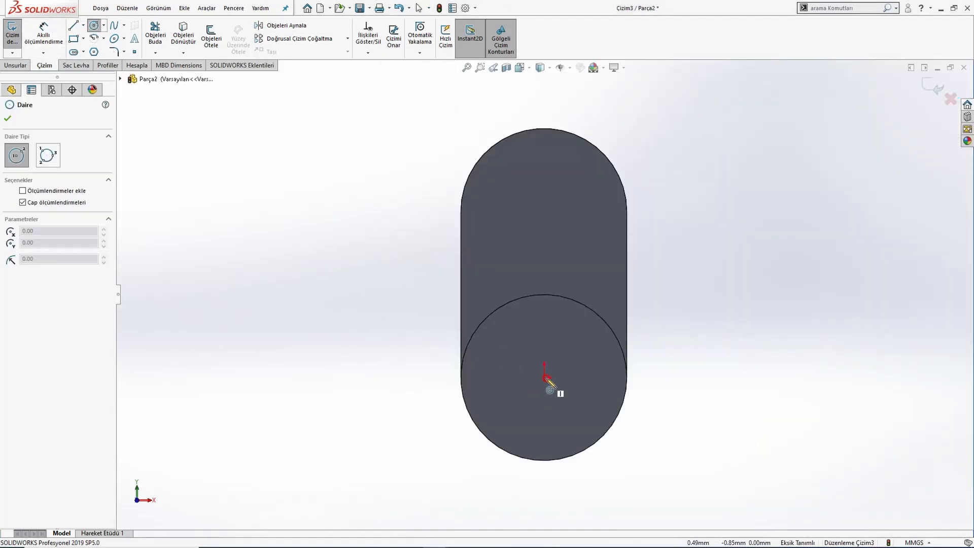
click(544, 378)
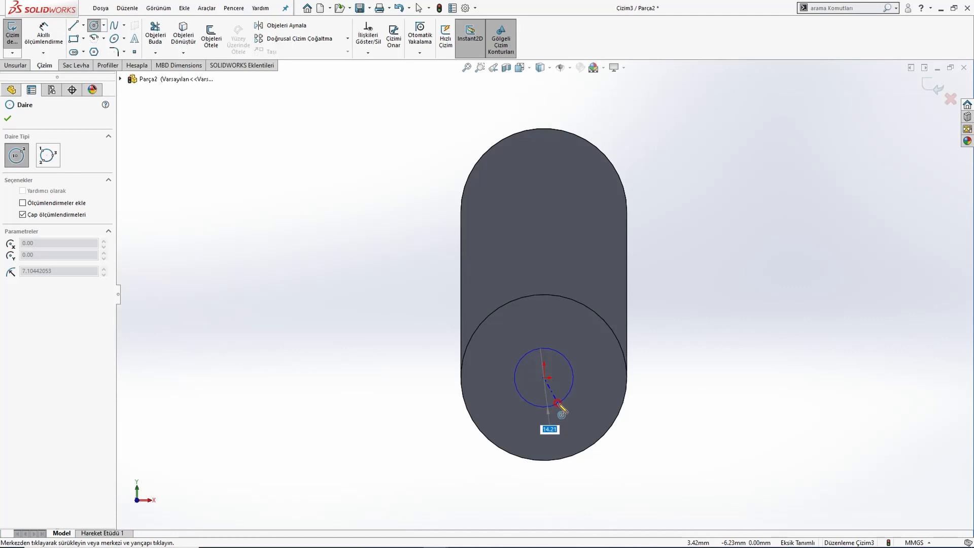
text(100)
key(Return)
key(Escape)
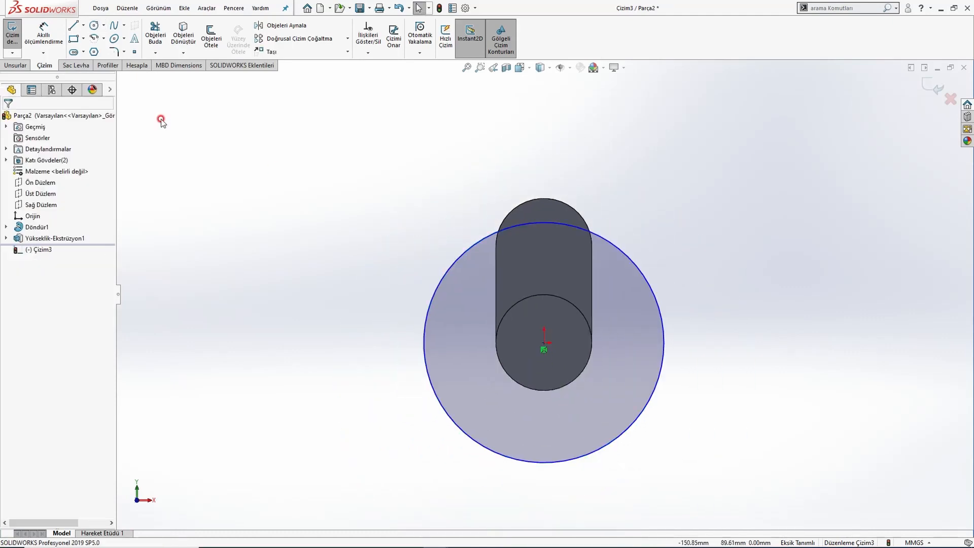
- Dimension the circle's diameter as 100 mm
click(60, 53)
click(626, 441)
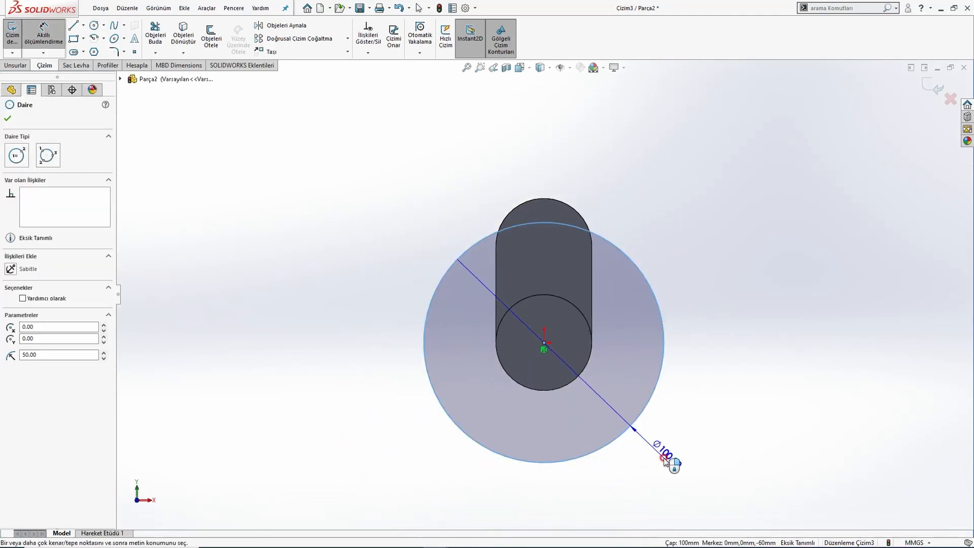
click(664, 462)
text(100)
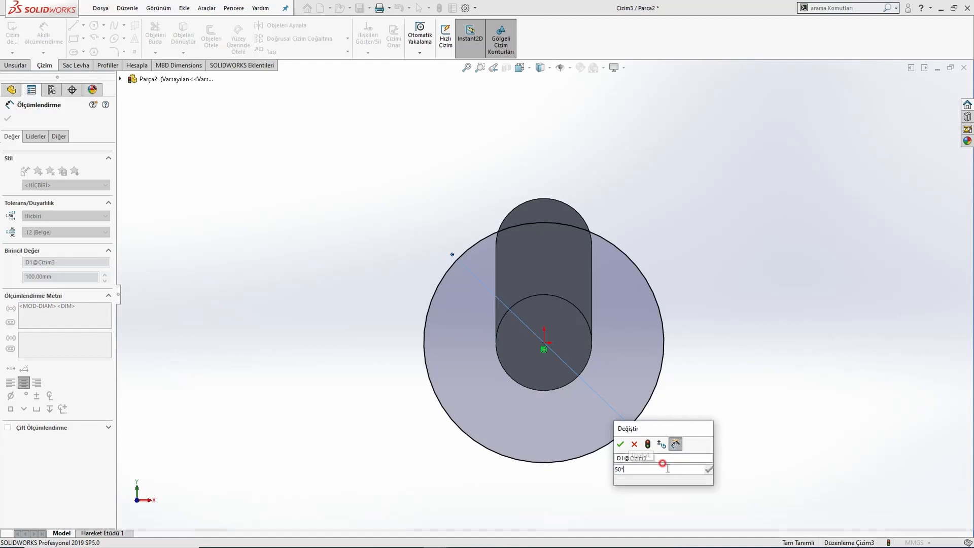
key(Return)
key(Escape)
- Consult the PDF drawing, convert the first web's face outline into the sketch, and delete the converted lower arc
key(alt+Tab)
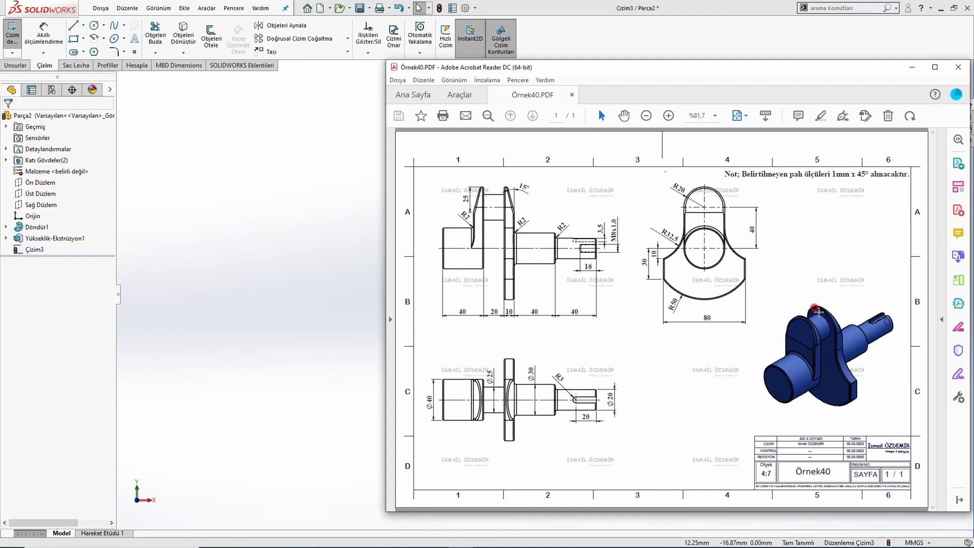
key(alt+Tab)
middle_drag(582, 318, 664, 276)
scroll(619, 289, down, 3)
click(664, 277)
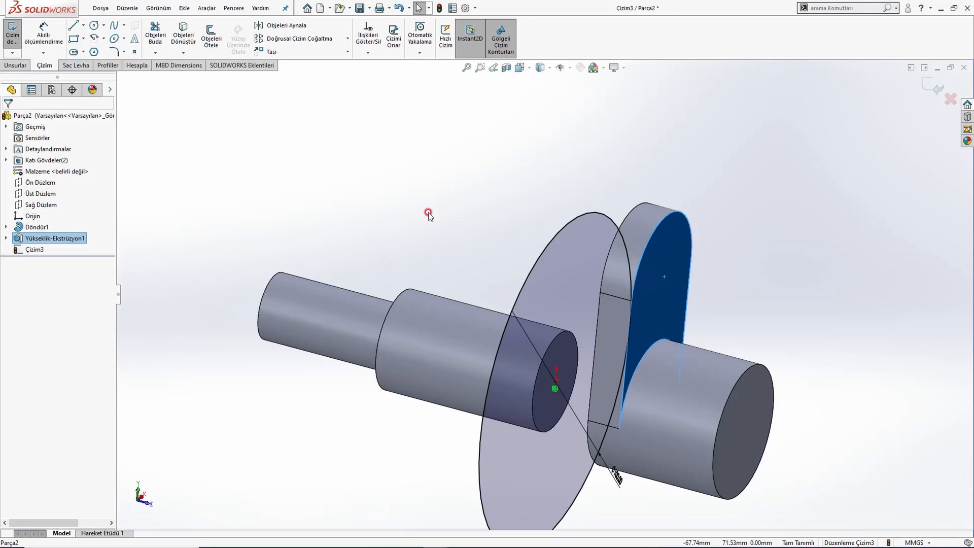
click(175, 43)
middle_drag(500, 239, 564, 317)
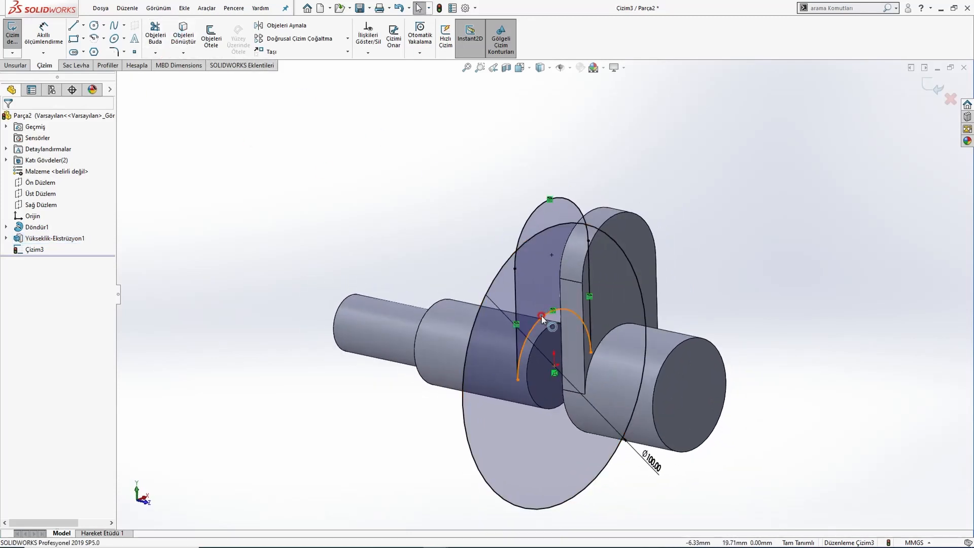
click(540, 315)
key(Delete)
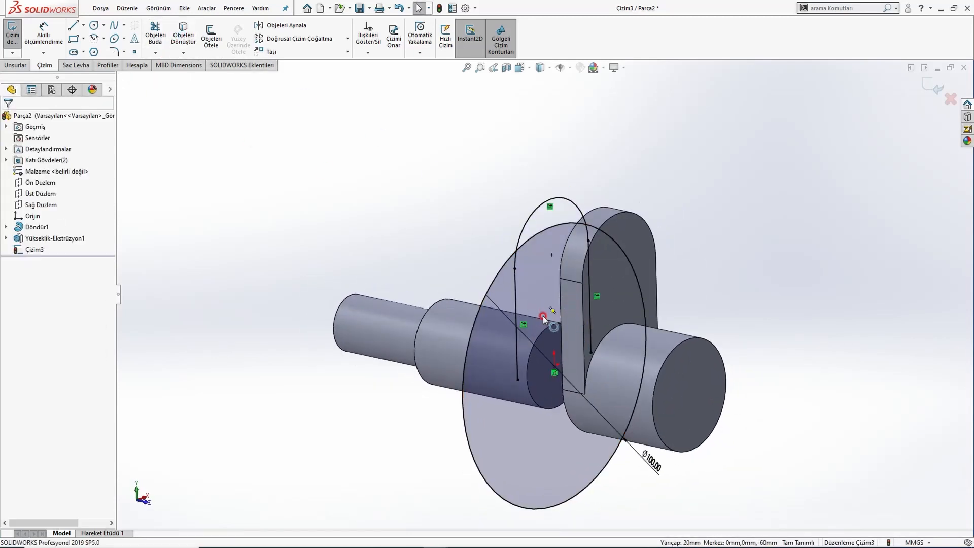
- Sketch two vertical lines rising inside the 100 mm circle from its lower arc, one each side of the web, the right one about 33 mm long
scroll(523, 317, down, 2)
key(ctrl+8)
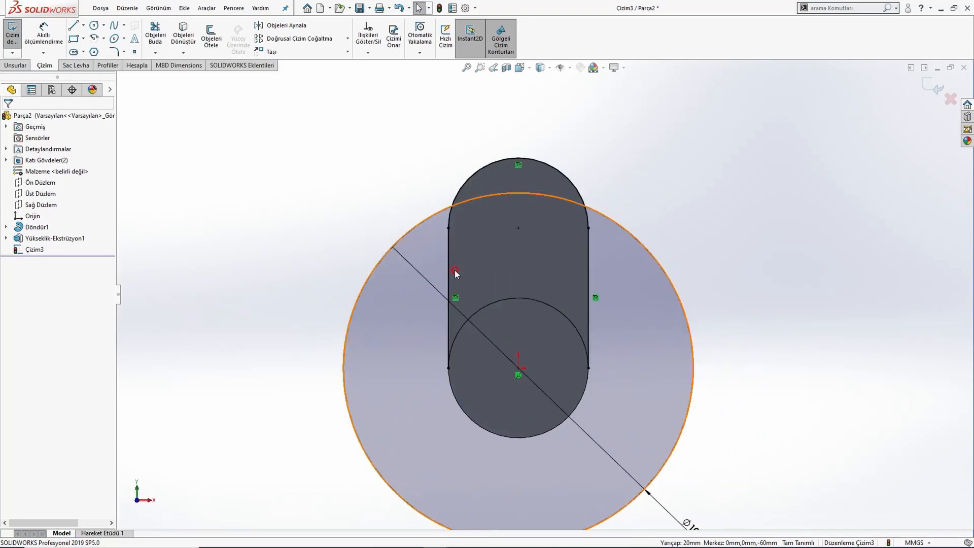
click(73, 27)
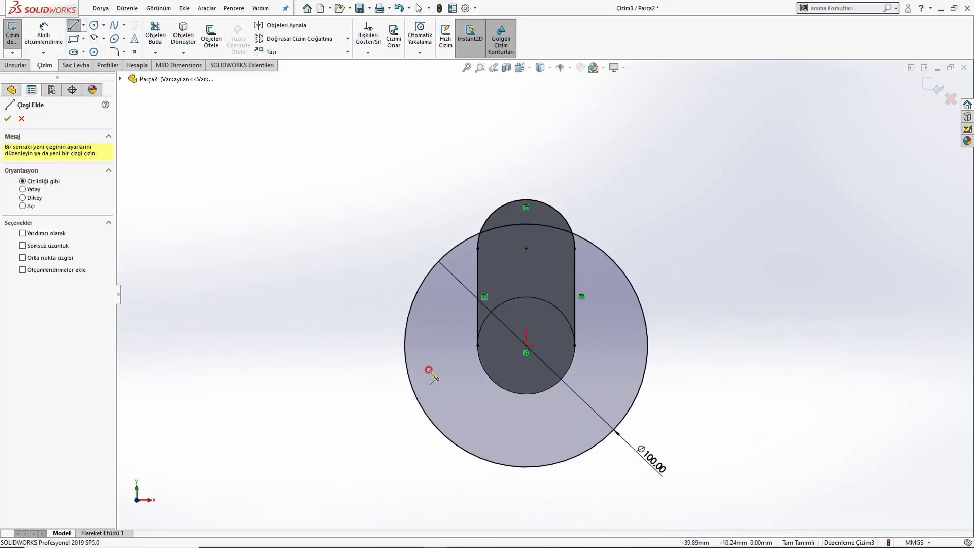
click(427, 416)
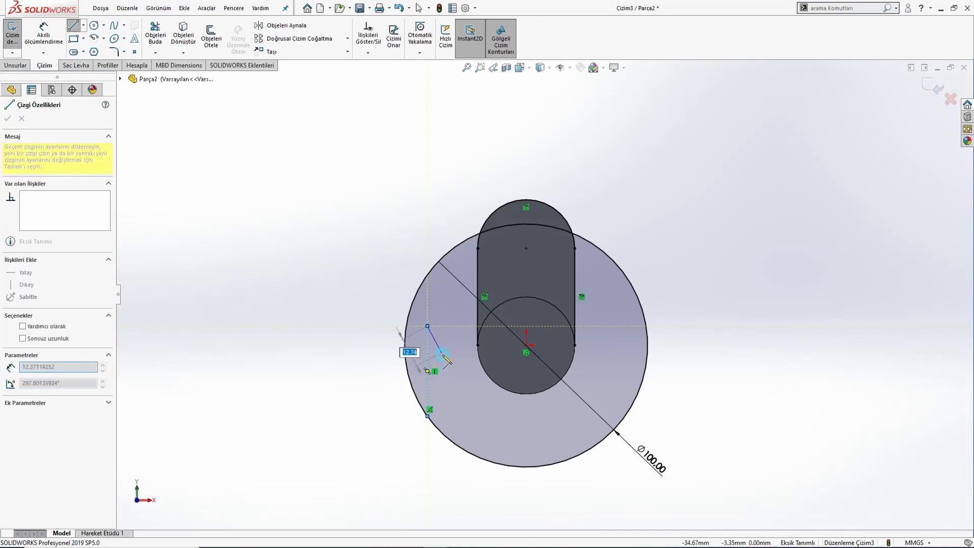
double_click(427, 326)
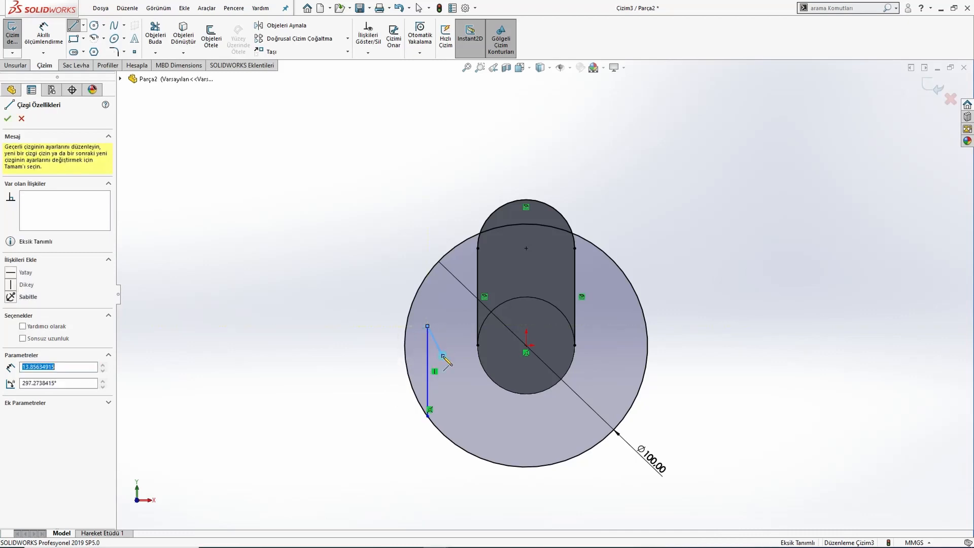
click(624, 416)
click(624, 336)
key(Escape)
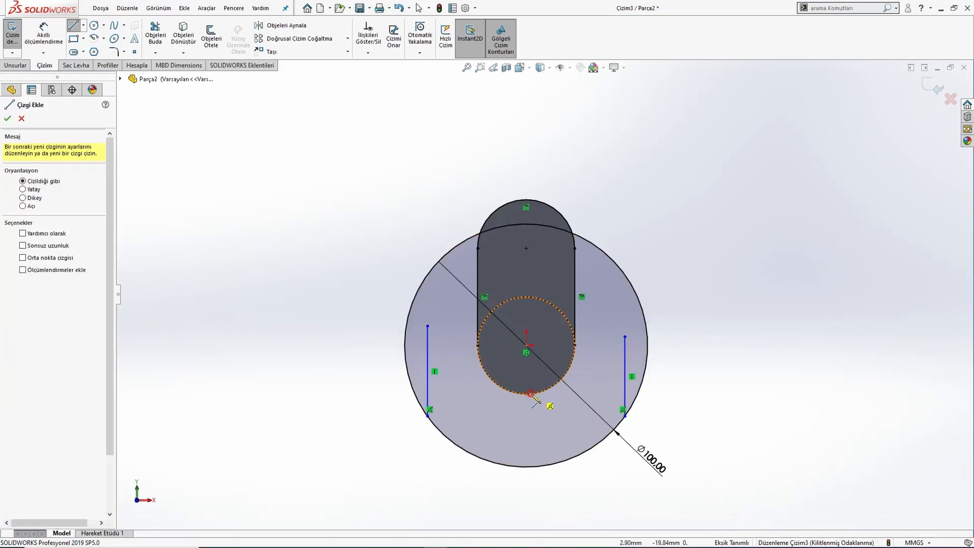
- Sketch a vertical line about 67 mm long from the origin down past the circle and convert it to construction geometry
click(526, 348)
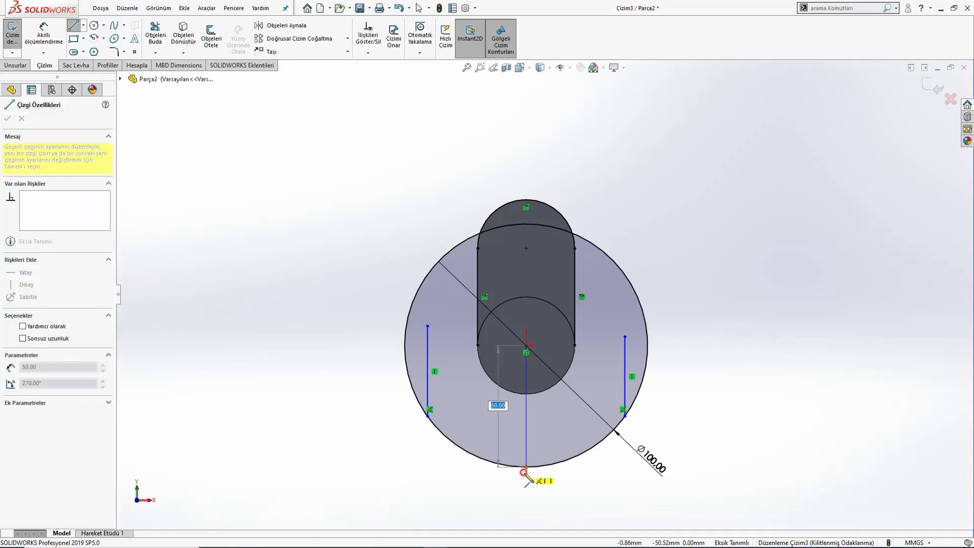
click(526, 507)
key(Escape)
key(Escape)
drag(545, 500, 497, 477)
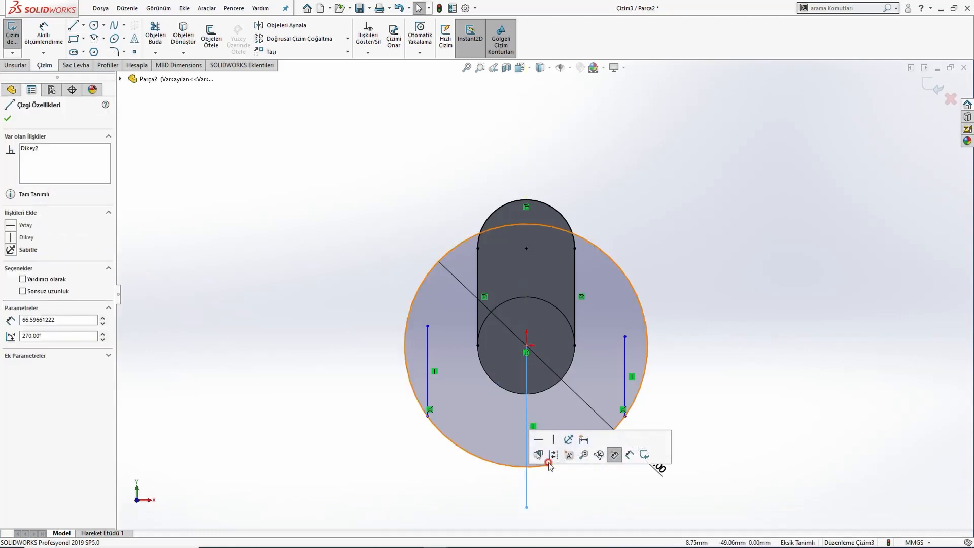
click(553, 454)
- Delete the vertical line on the right side of the web and look up the counterweight's side-edge heights in the PDF drawing
click(624, 376)
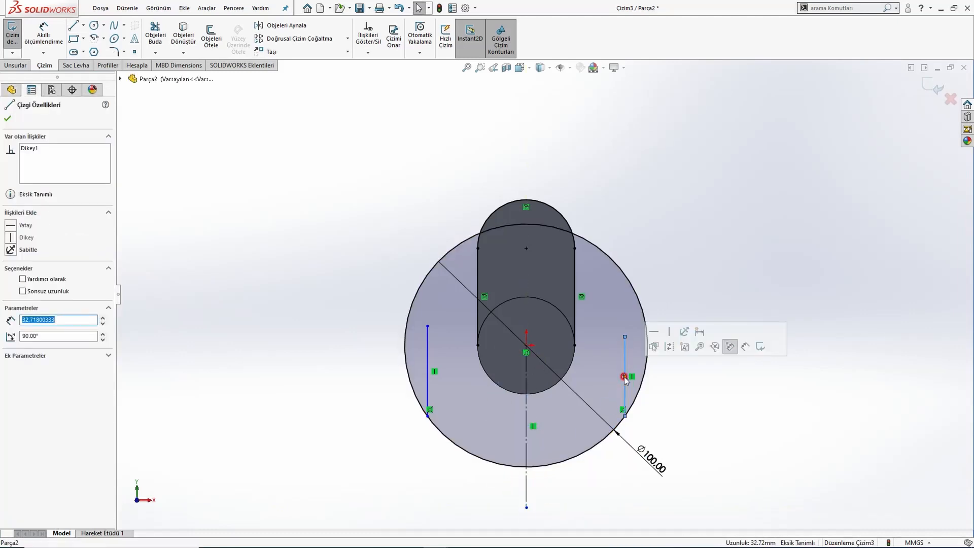
key(Delete)
key(alt+Tab)
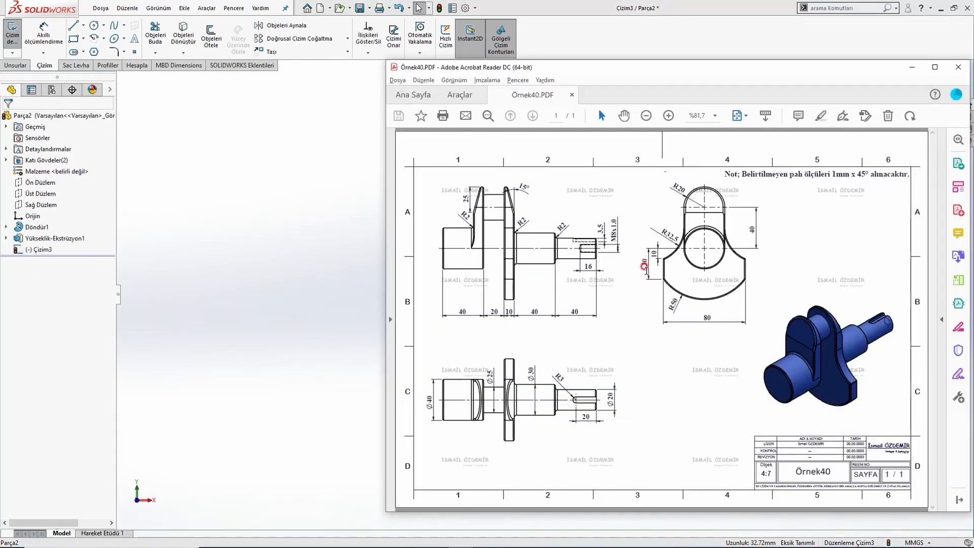
click(304, 282)
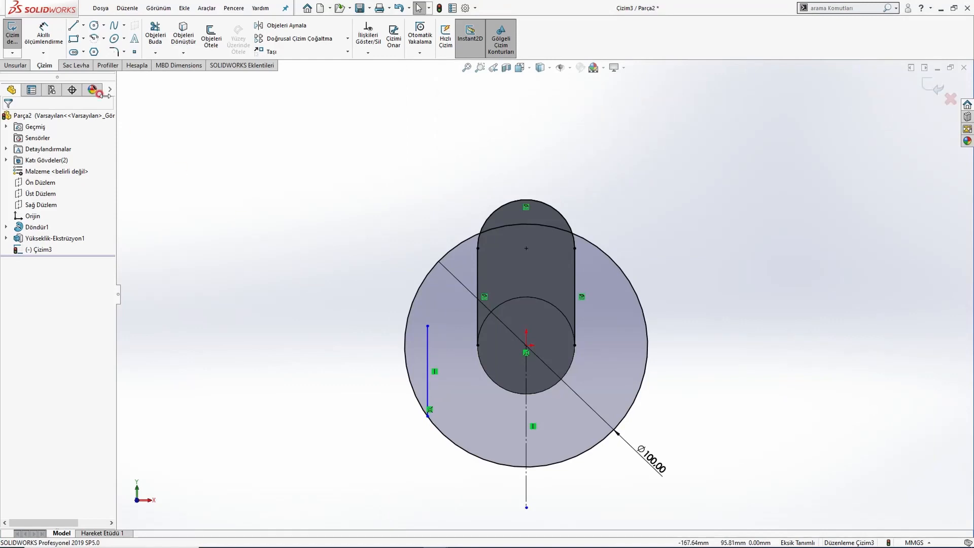
- Dimension the vertical distance from the origin to the lower end of the remaining side line as 30 mm
click(74, 29)
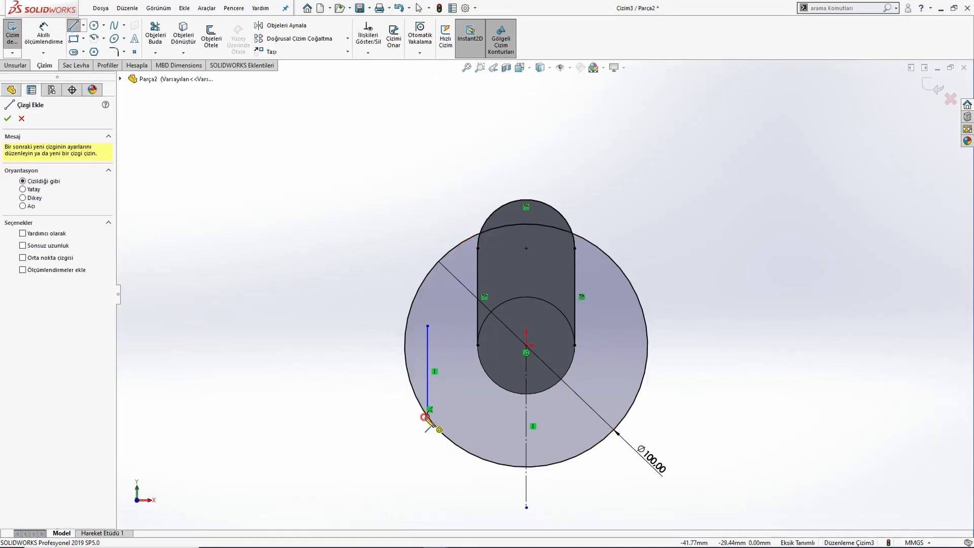
click(44, 48)
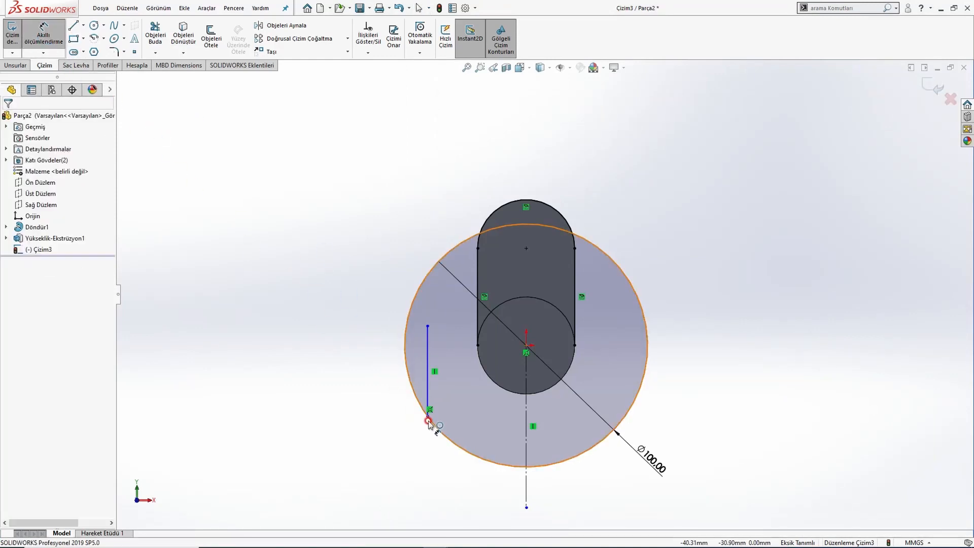
click(427, 417)
click(525, 347)
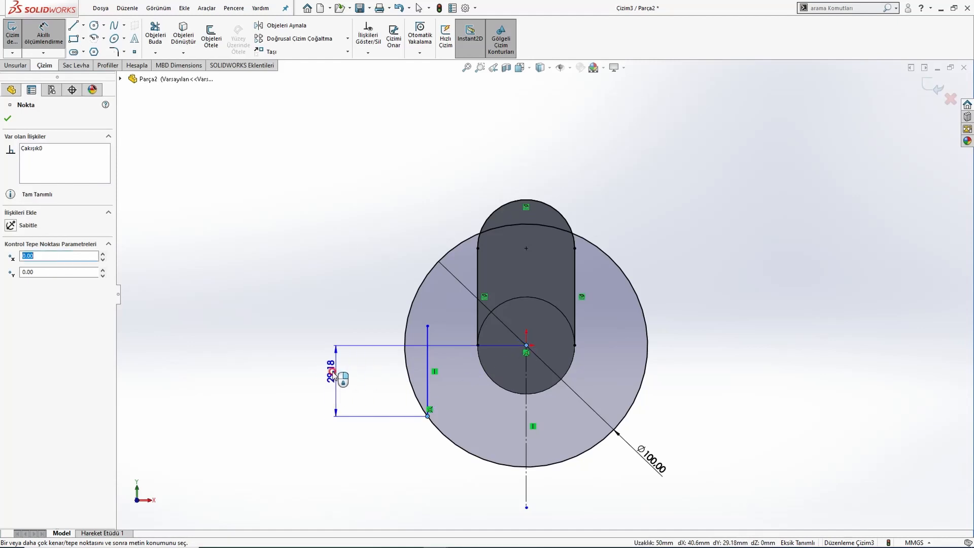
click(335, 381)
text(30)
key(Return)
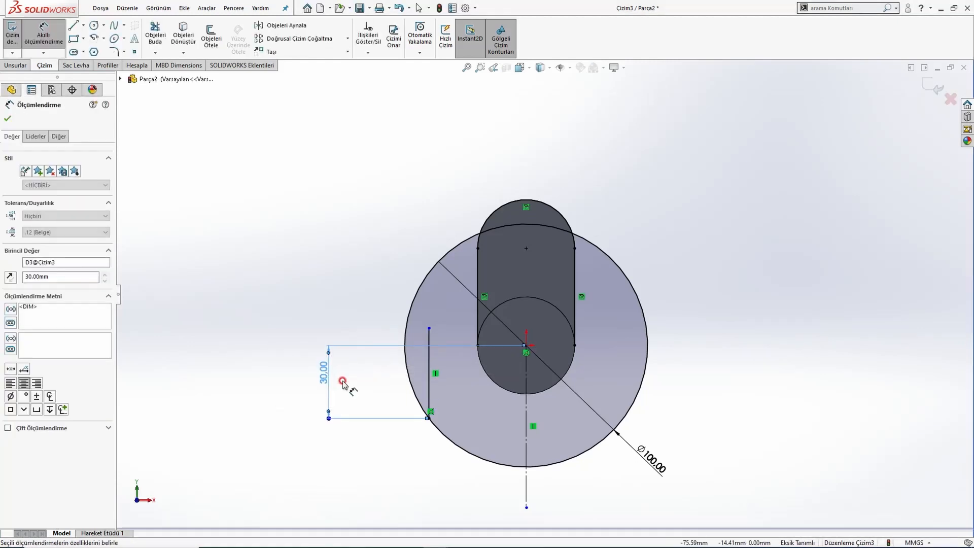
key(Escape)
- Move the side line's upper end below the origin level and dimension its vertical distance from the origin as 10 mm
drag(429, 328, 429, 366)
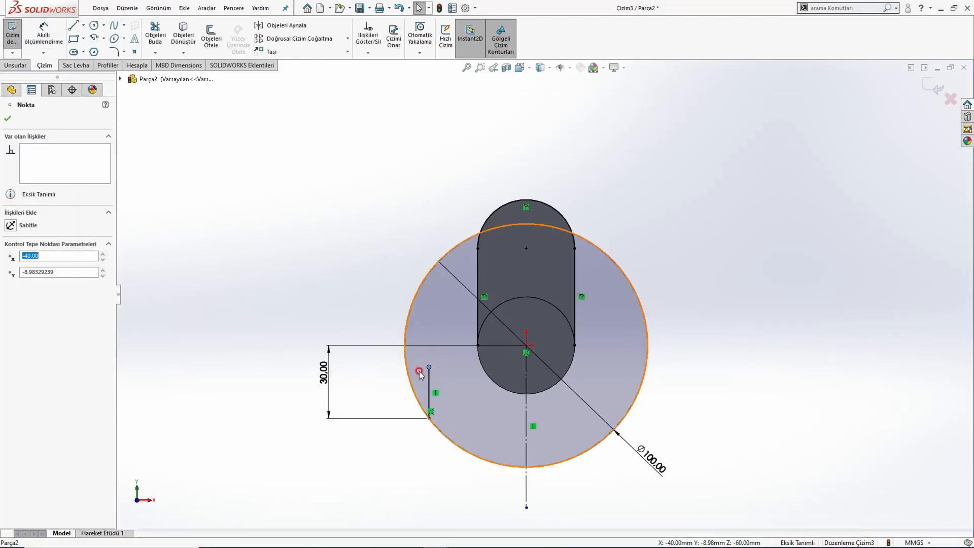
key(Escape)
click(50, 41)
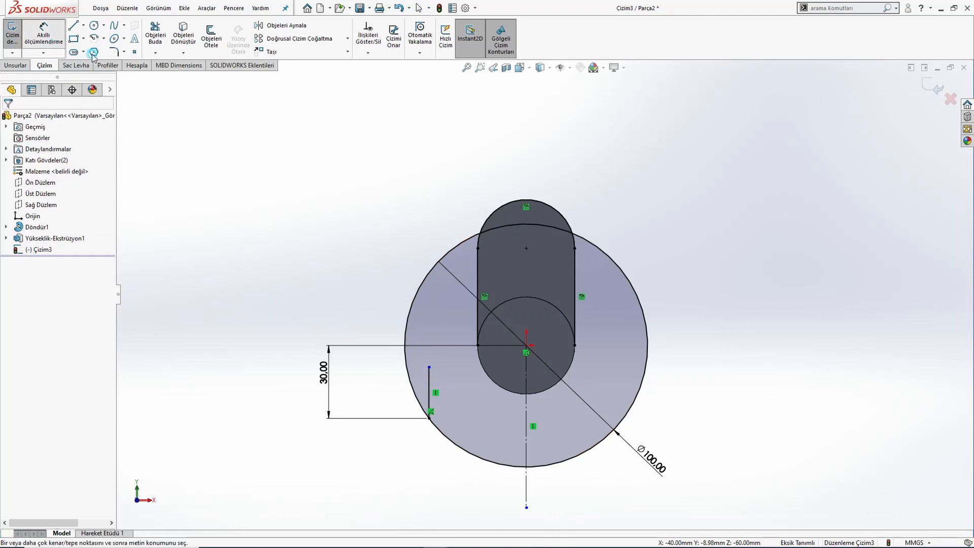
click(429, 368)
click(525, 347)
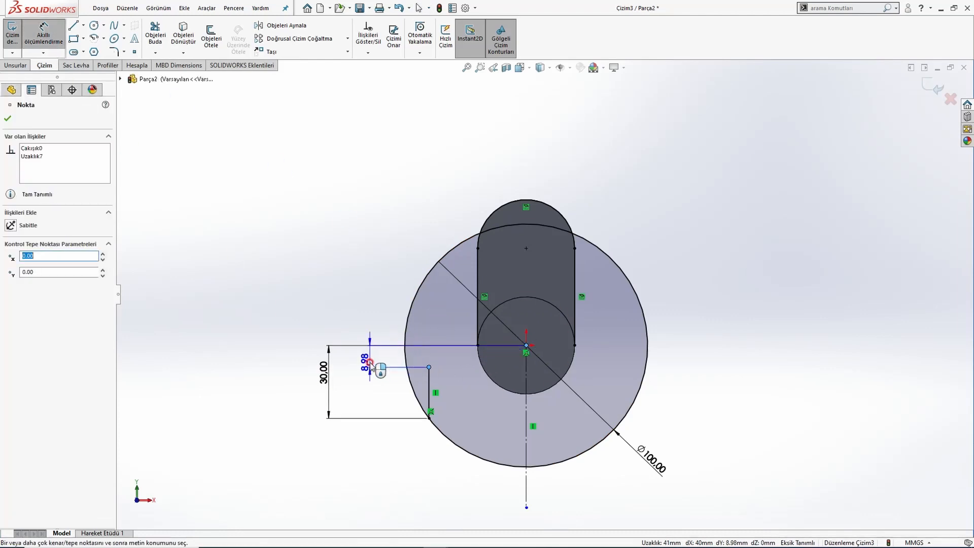
click(373, 361)
text(10)
key(Return)
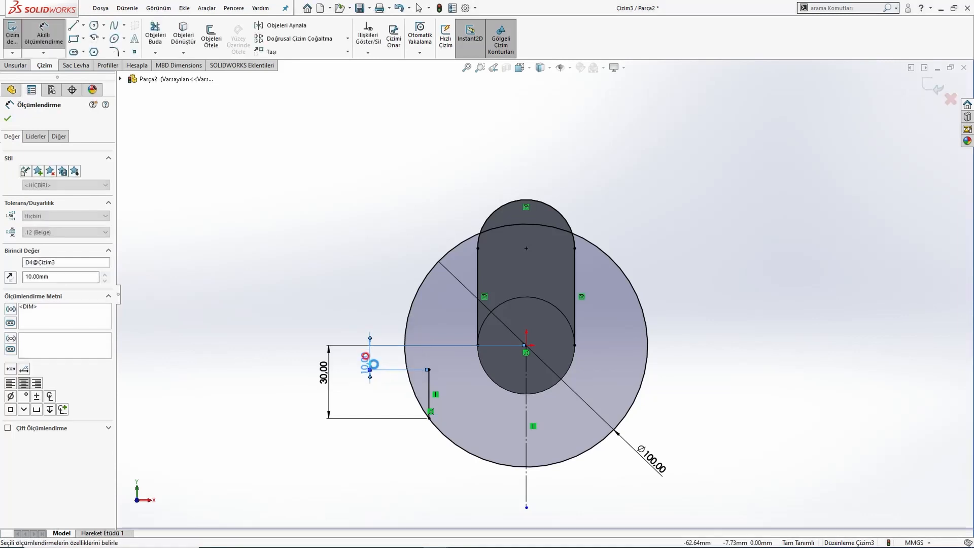
key(Escape)
scroll(426, 396, down, 3)
scroll(499, 340, up, 3)
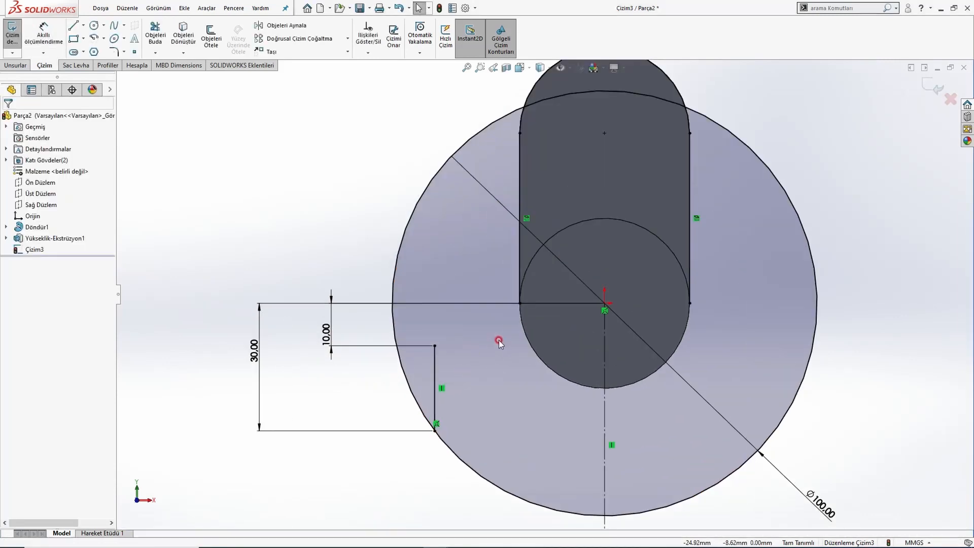
- Consult the PDF drawing and sketch a centre-point arc of about 58 mm radius from the side line's upper end towards the web
key(alt+Tab)
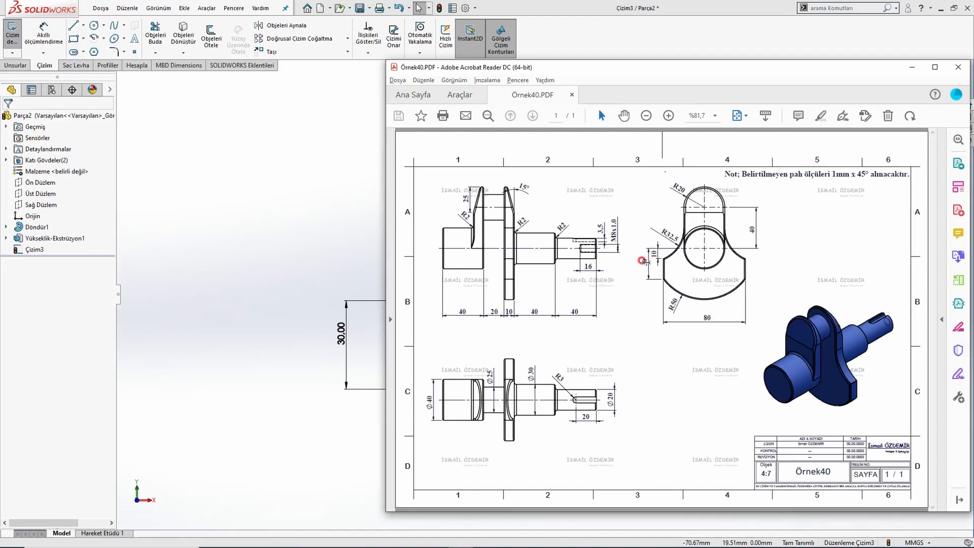
click(366, 231)
click(103, 37)
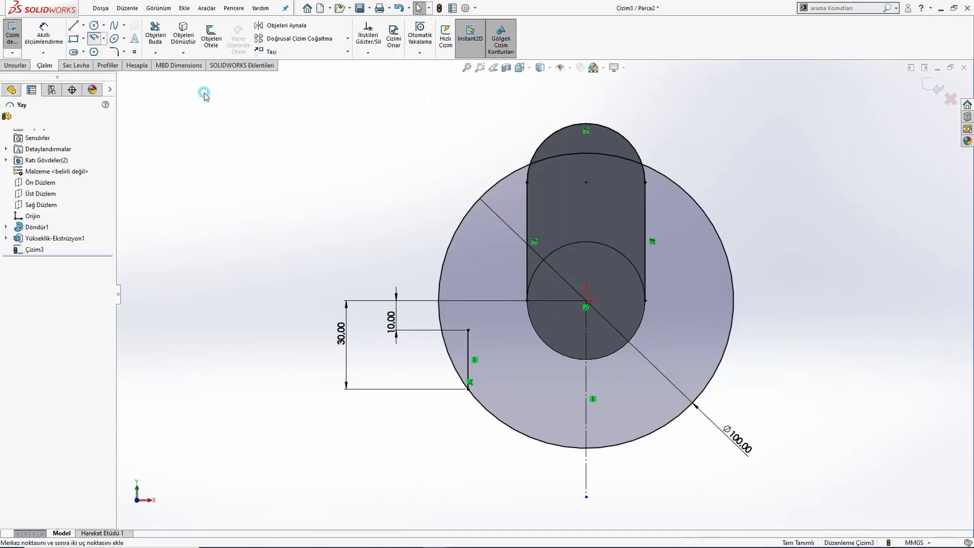
click(368, 189)
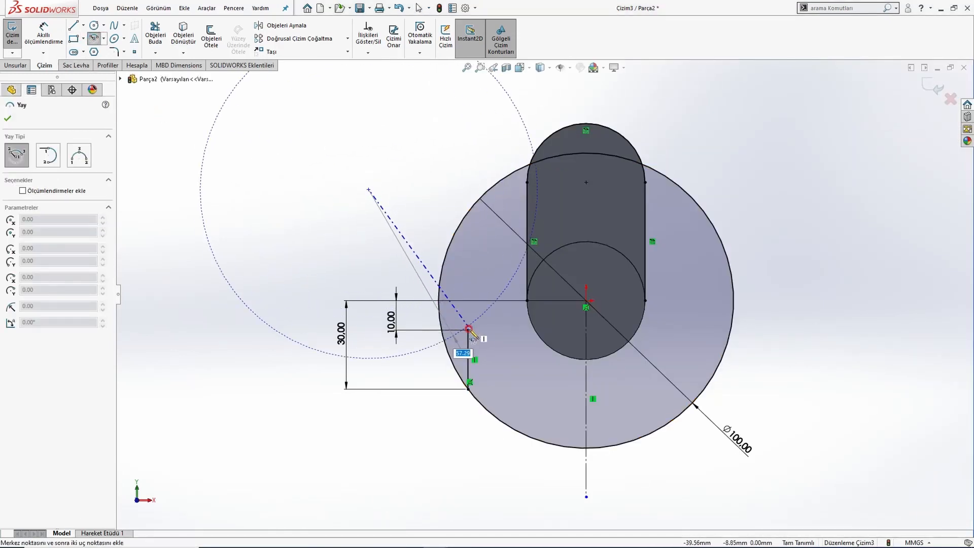
click(467, 330)
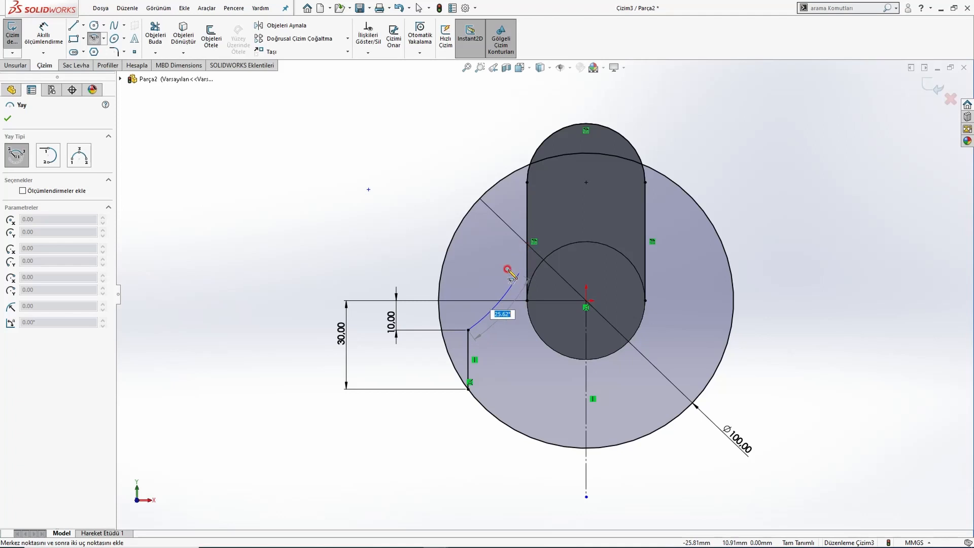
click(541, 210)
key(Escape)
- Add a tangent relation between the arc and the web outline's left straight edge
scroll(494, 330, down, 2)
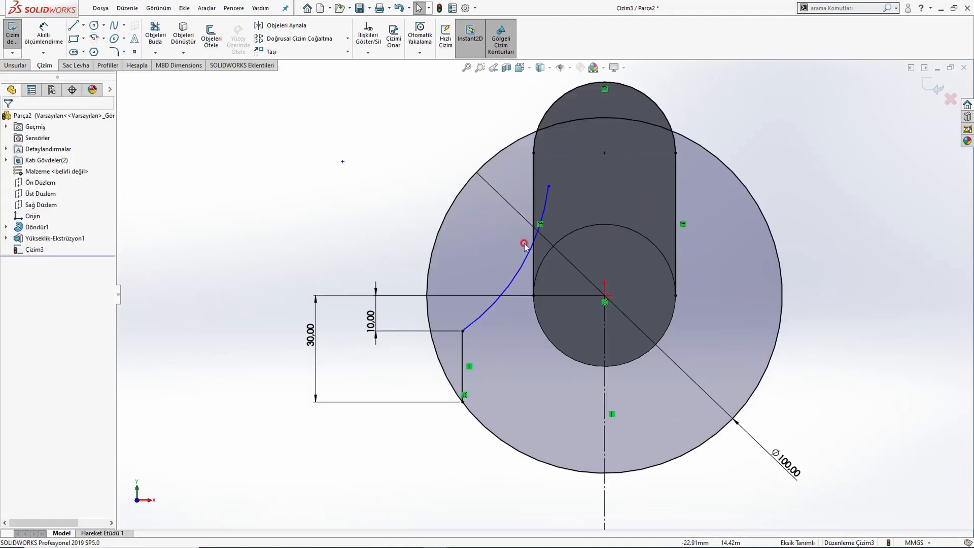
click(534, 218)
middle_drag(533, 218, 560, 218)
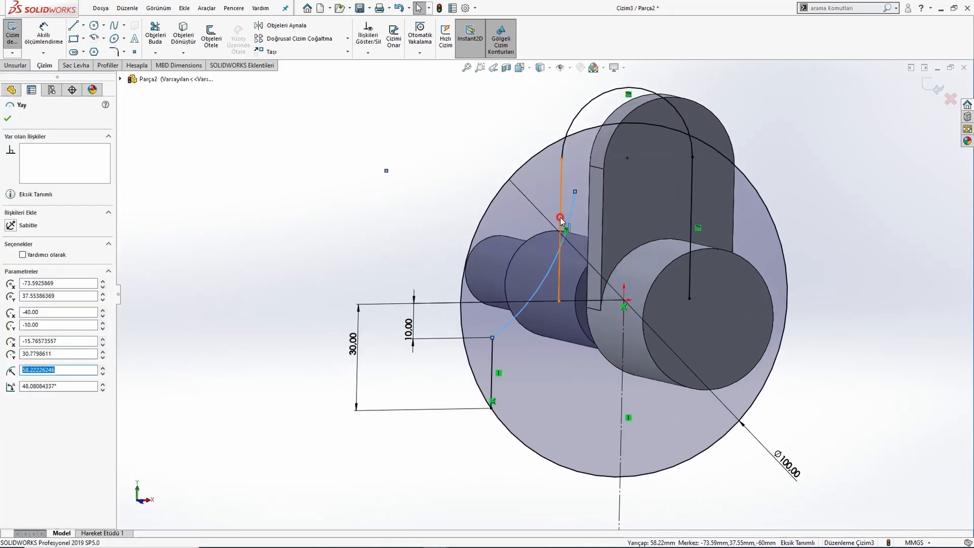
ctrl+click(560, 215)
click(587, 168)
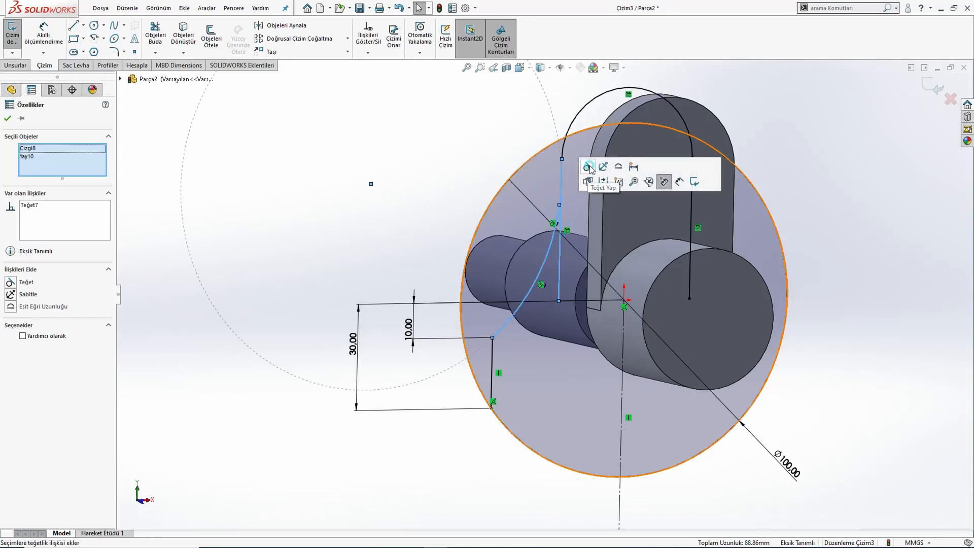
- Make the arc's upper end coincident with the web outline's left straight edge and slide it down along that edge
click(560, 265)
drag(560, 205, 560, 250)
ctrl+click(561, 252)
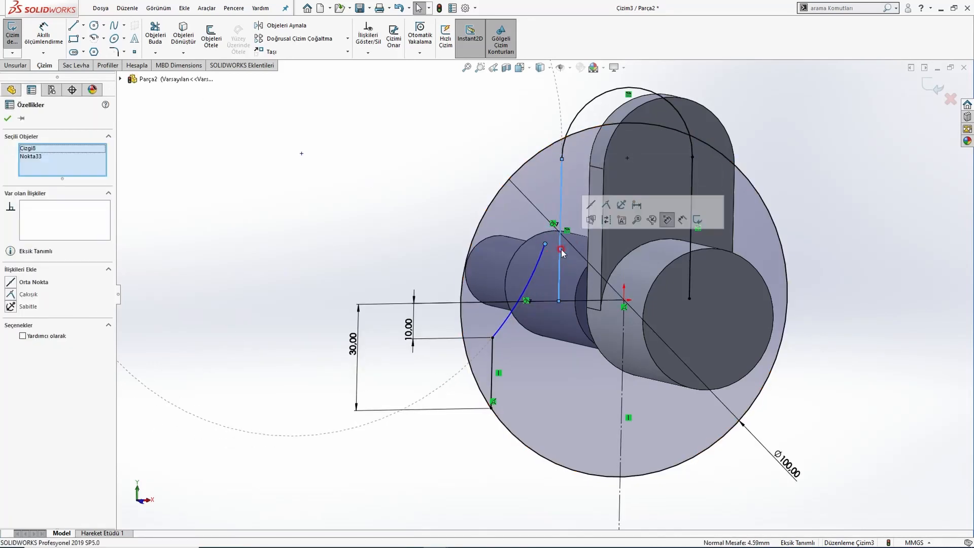
click(598, 202)
key(ctrl+8)
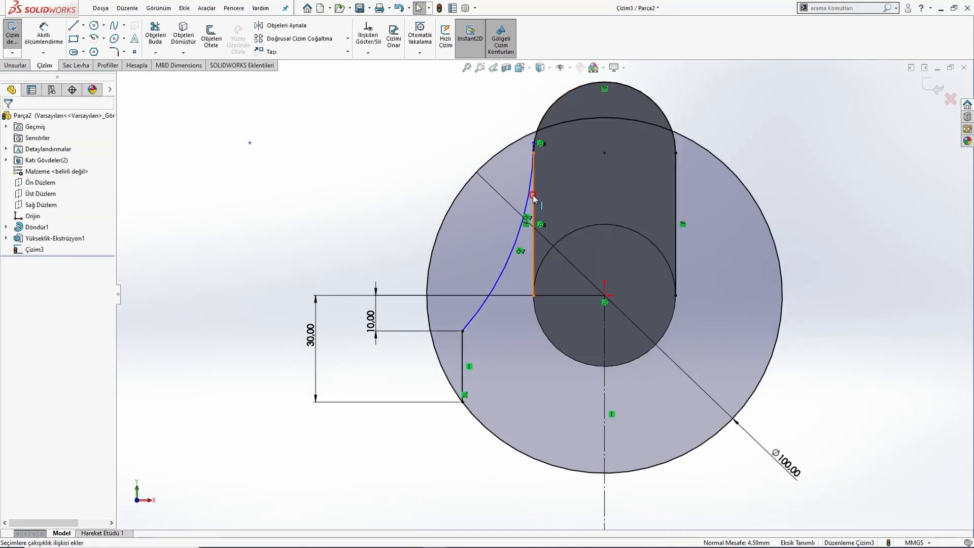
scroll(536, 155, down, 2)
mouse_move(533, 152)
mouse_down()
mouse_move(528, 276)
mouse_move(532, 240)
mouse_up()
click(299, 206)
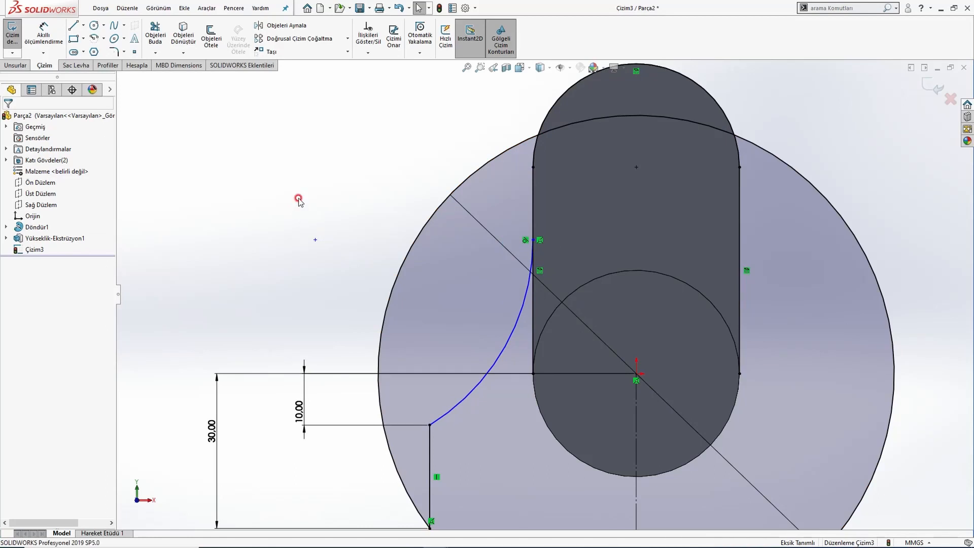
- Look up the transition radius in the PDF drawing and dimension the arc's radius as 32.5 mm
scroll(304, 206, up, 3)
key(alt+Tab)
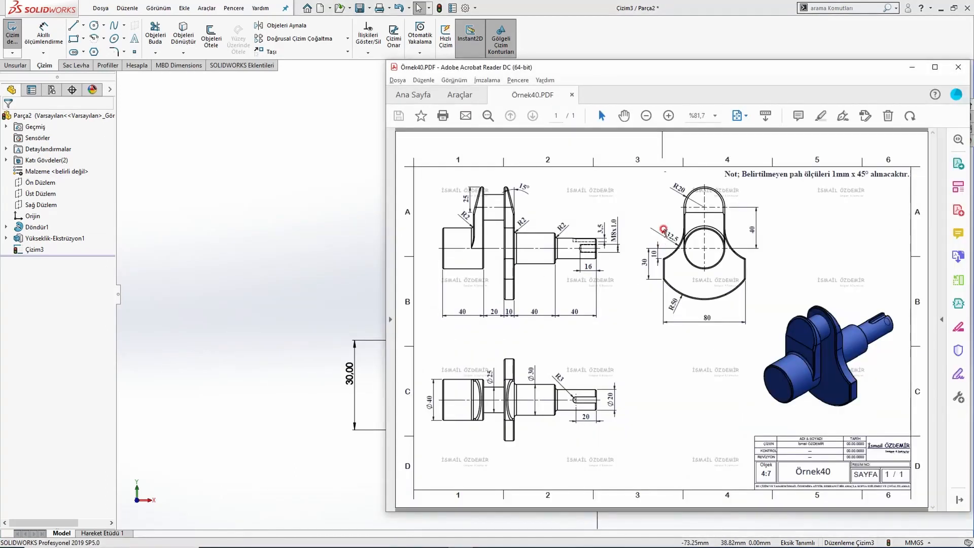
click(346, 248)
click(46, 39)
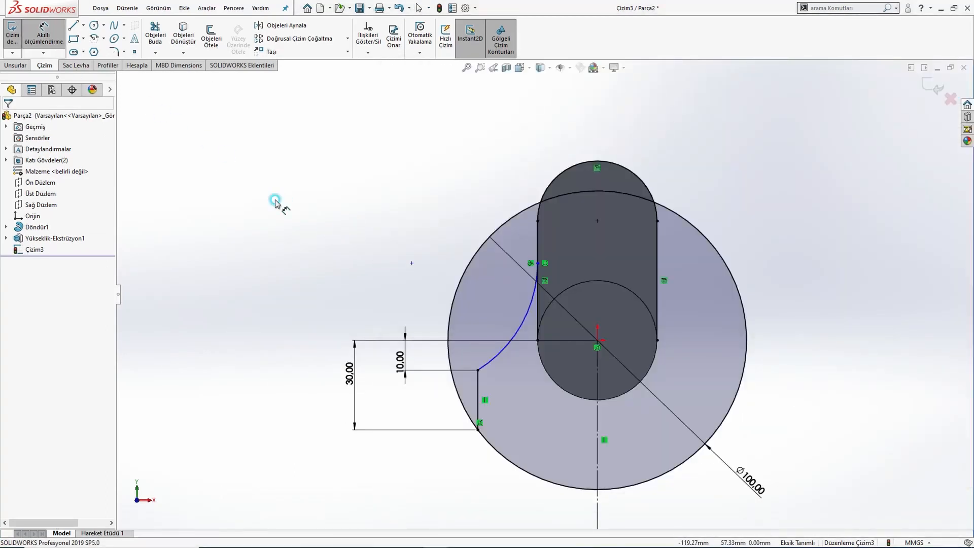
click(522, 331)
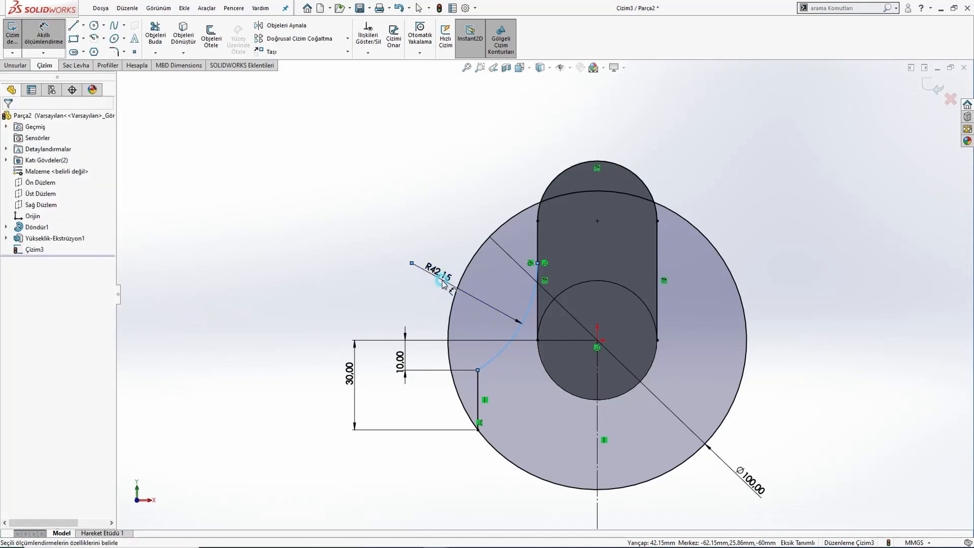
click(445, 274)
text(32.5)
key(Return)
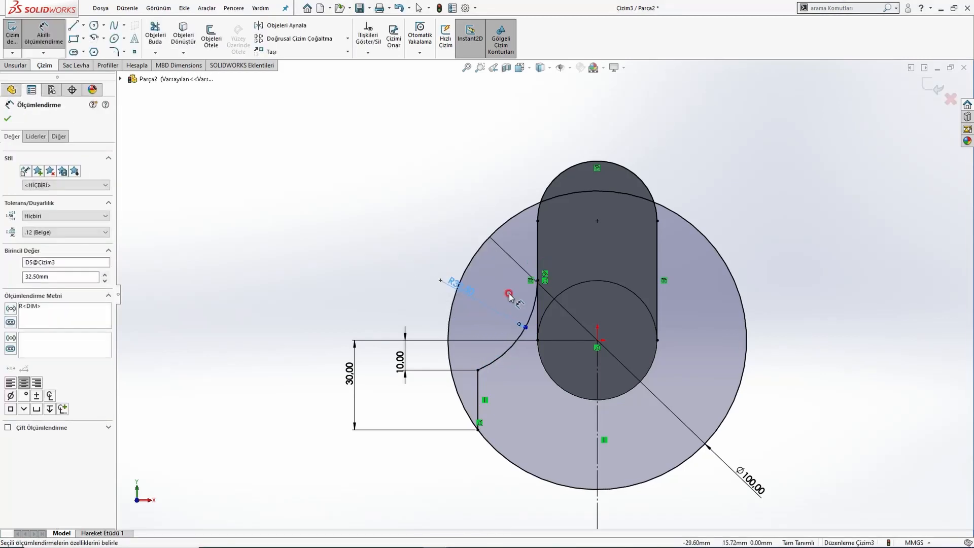
key(Escape)
scroll(545, 263, down, 3)
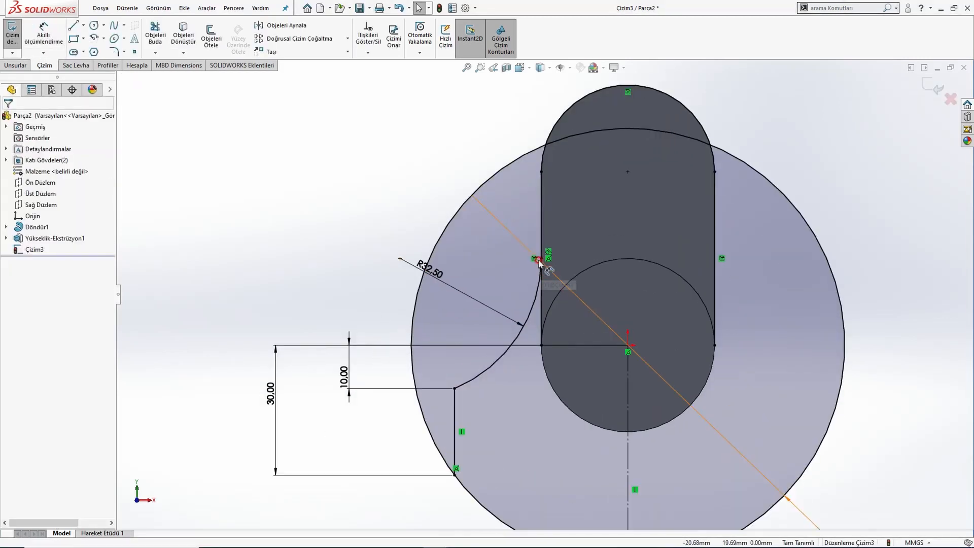
scroll(539, 323, up, 2)
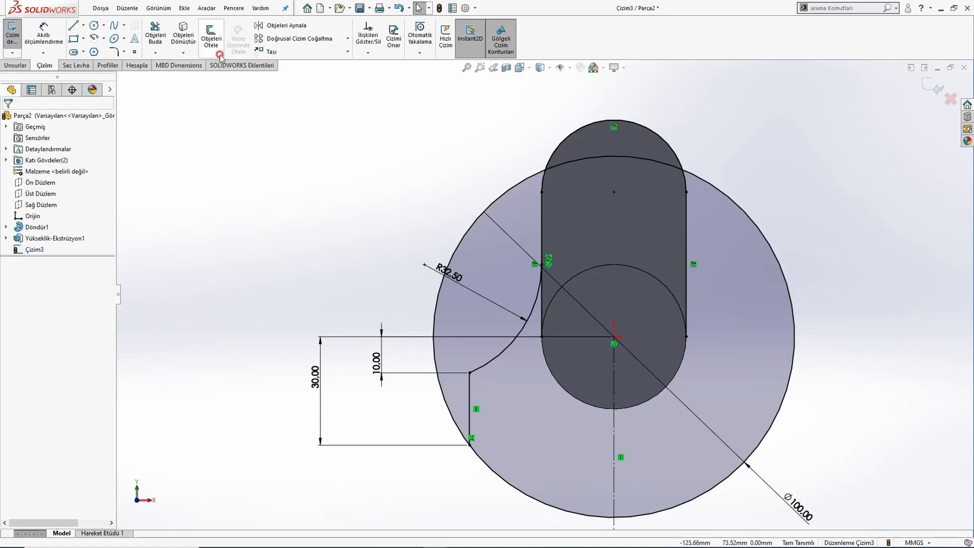
- Mirror the R32.5 arc and the vertical side line about the sketch's vertical centreline
click(282, 26)
click(504, 355)
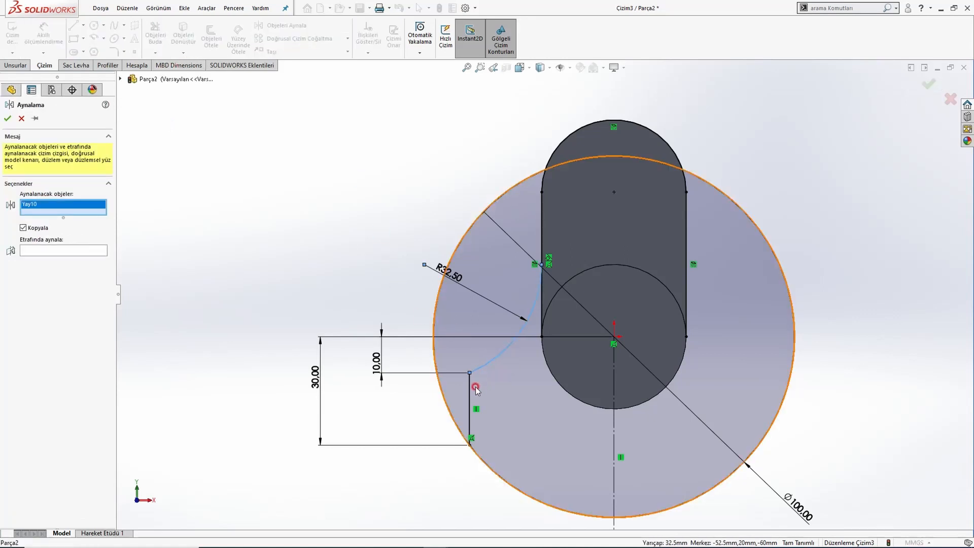
click(470, 391)
click(72, 258)
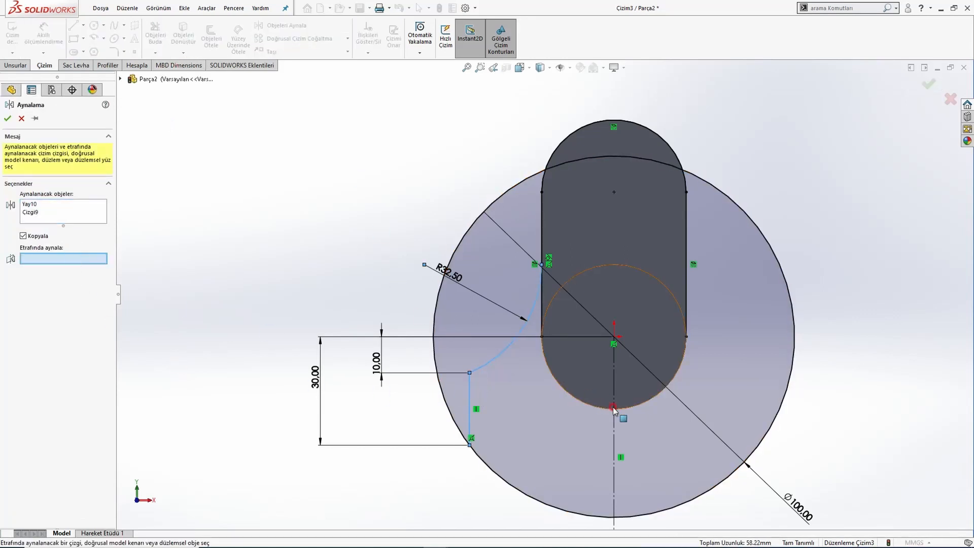
click(614, 426)
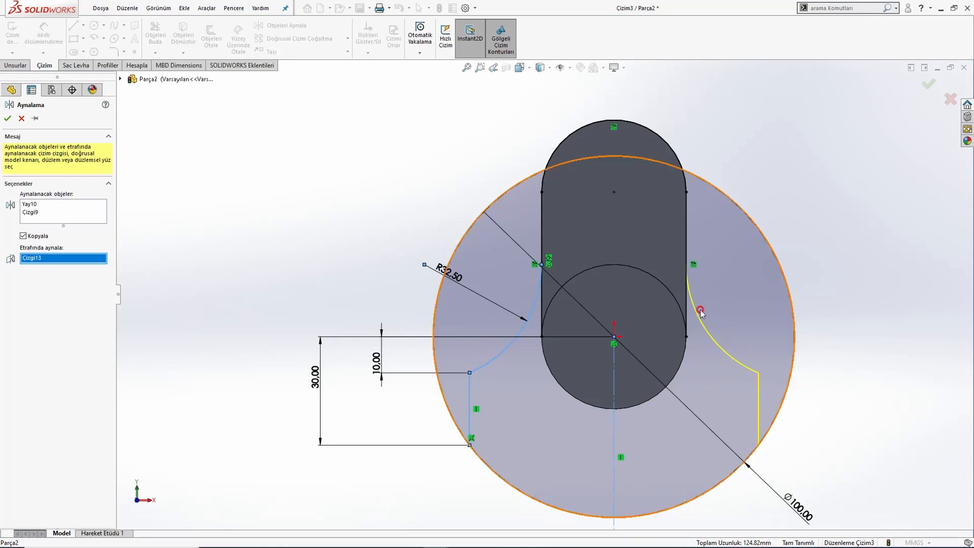
click(5, 118)
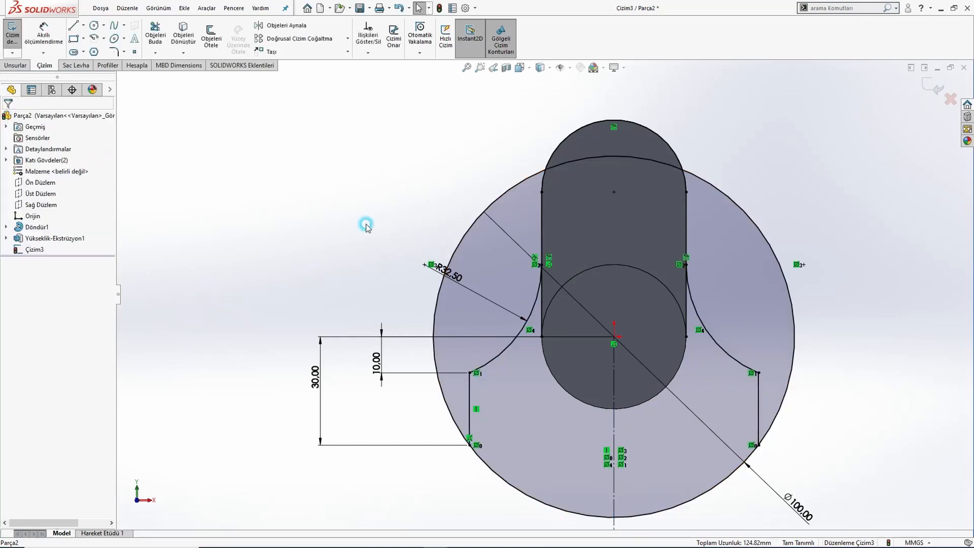
- Hide the revolved shaft bodies and the first web's body, and view the counterweight sketch face-on
middle_drag(492, 250, 312, 268)
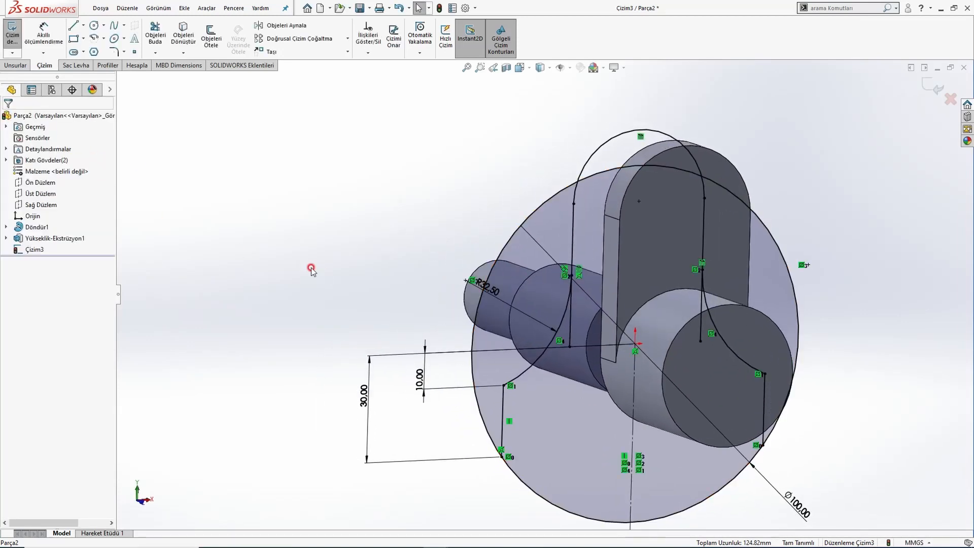
click(30, 228)
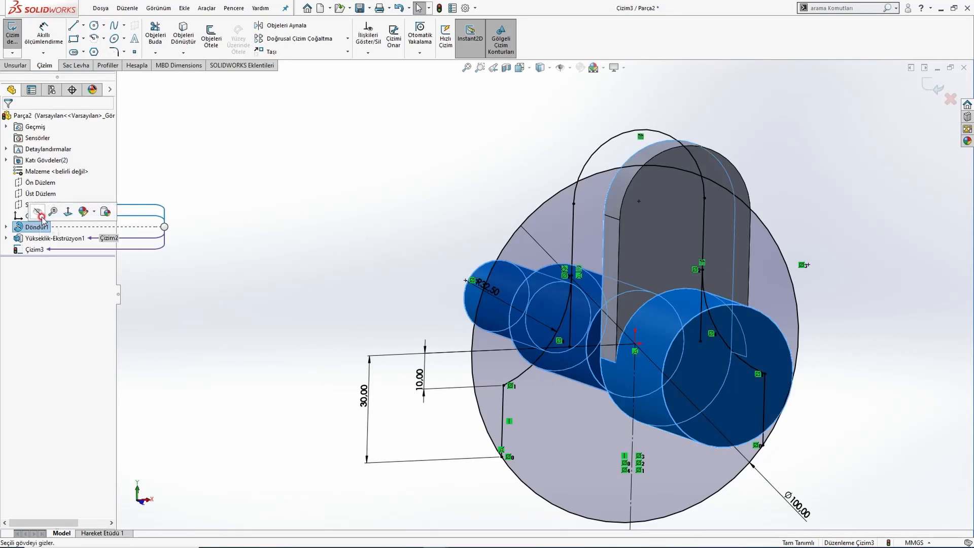
click(37, 211)
click(33, 240)
click(42, 226)
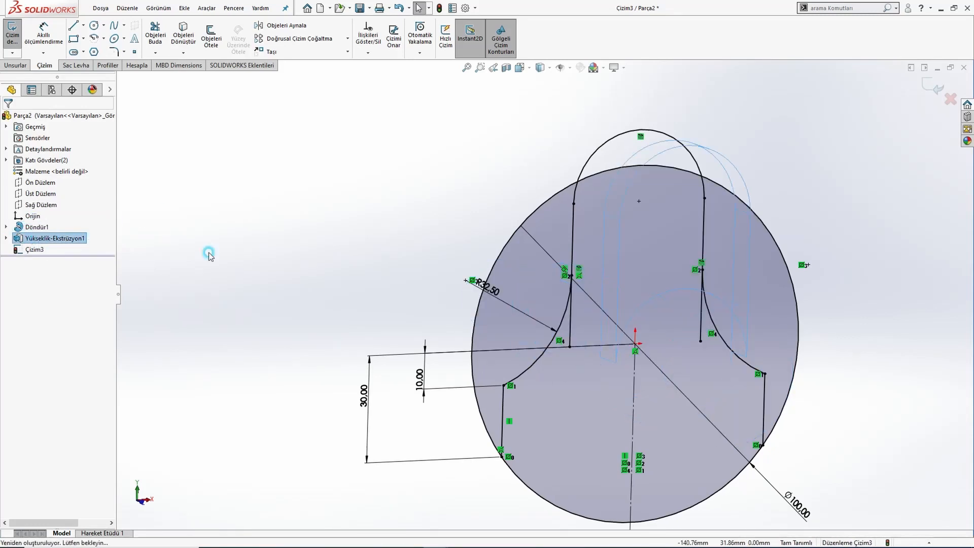
click(328, 241)
click(60, 239)
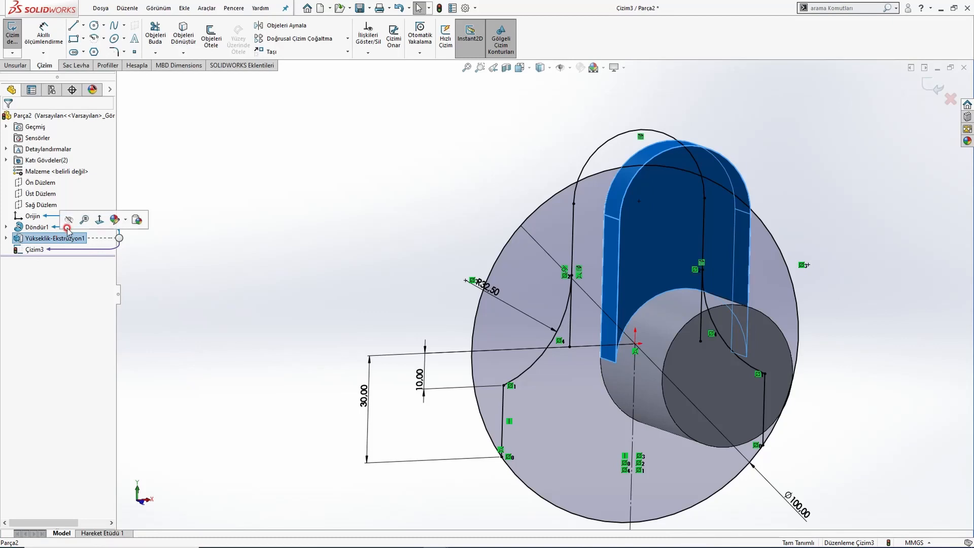
click(68, 226)
key(ctrl+8)
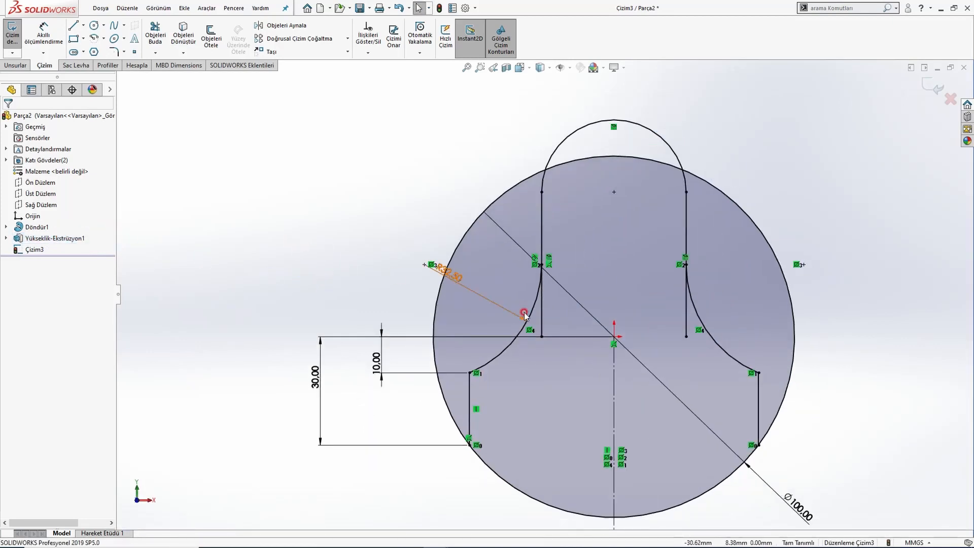
- Trim the web outline's straight edges below the tangent arcs and the Ø100 circle's portion left of the profile
scroll(524, 312, up, 1)
scroll(626, 332, down, 2)
scroll(628, 331, up, 2)
middle_drag(504, 270, 522, 283)
key(ctrl+8)
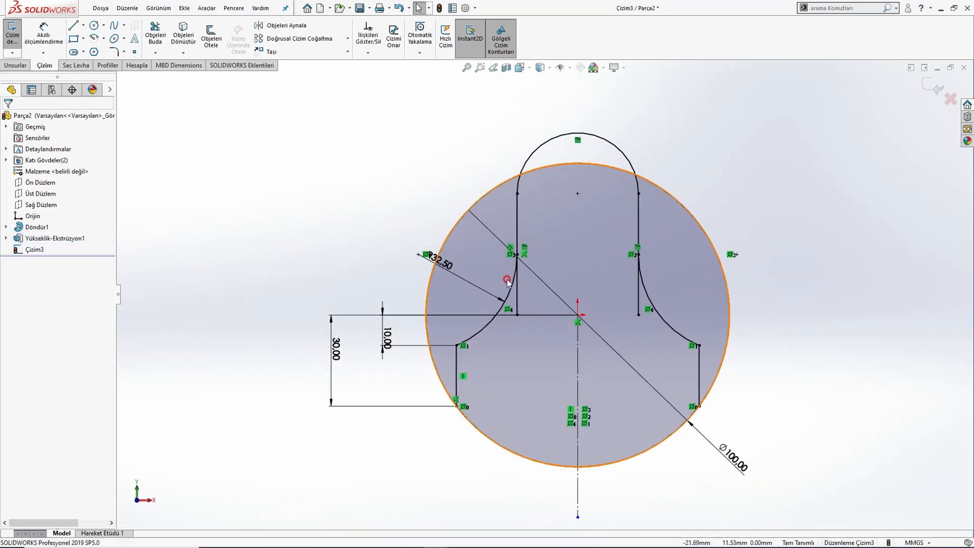
click(165, 44)
scroll(512, 310, down, 3)
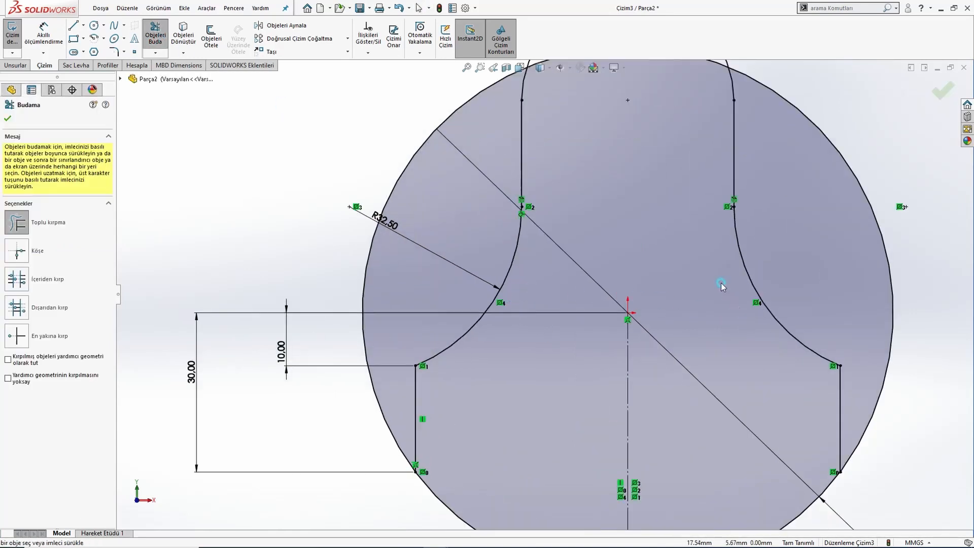
scroll(702, 282, up, 2)
scroll(471, 291, down, 3)
drag(468, 276, 433, 245)
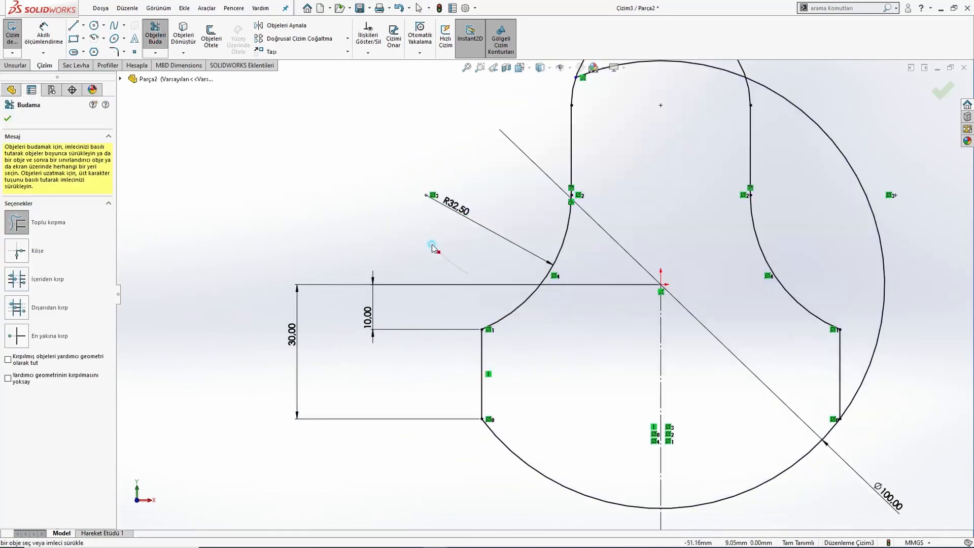
- Trim the Ø100 circle's portion right of the profile and its remaining arc across the web's upper part
scroll(703, 244, up, 2)
scroll(760, 241, down, 1)
drag(704, 242, 754, 211)
scroll(645, 158, up, 2)
scroll(603, 147, down, 2)
drag(576, 184, 570, 201)
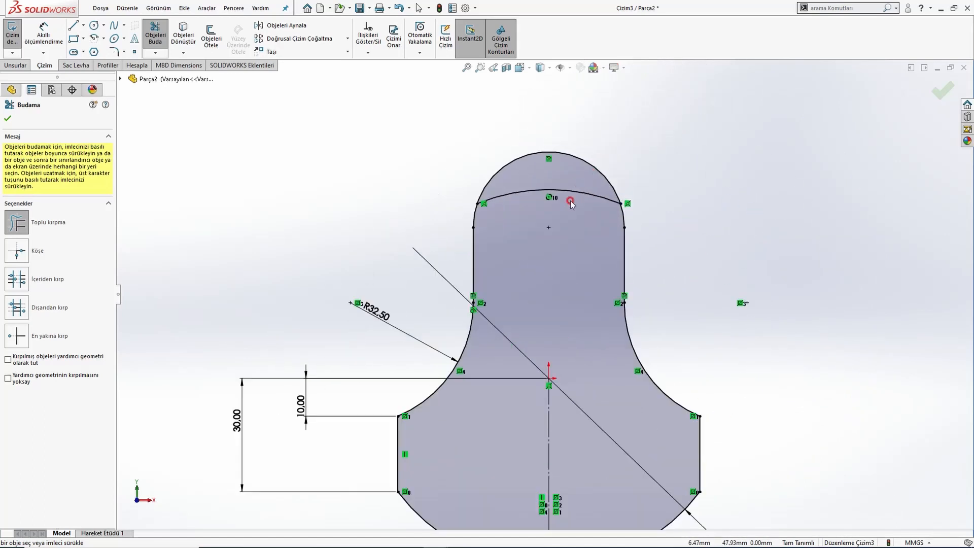
scroll(540, 370, up, 3)
scroll(549, 379, down, 2)
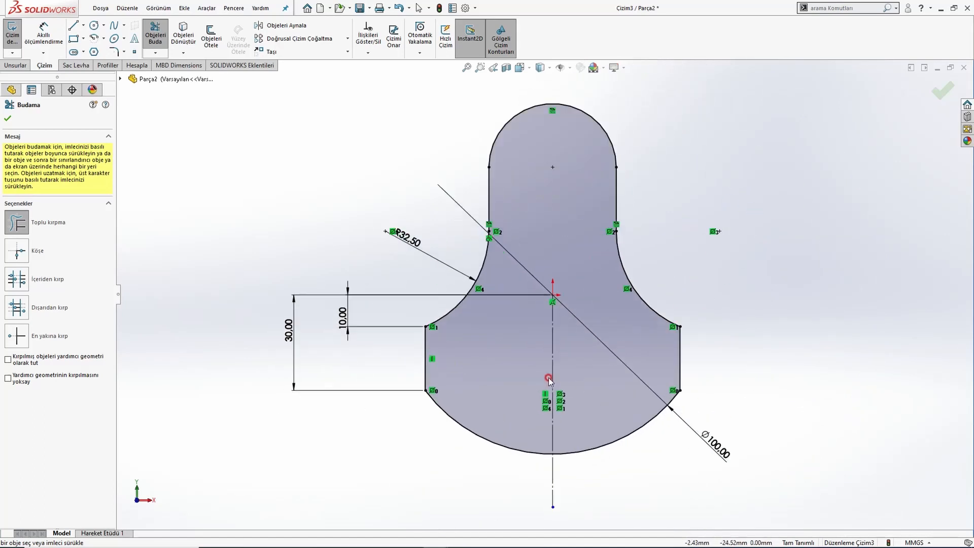
key(Escape)
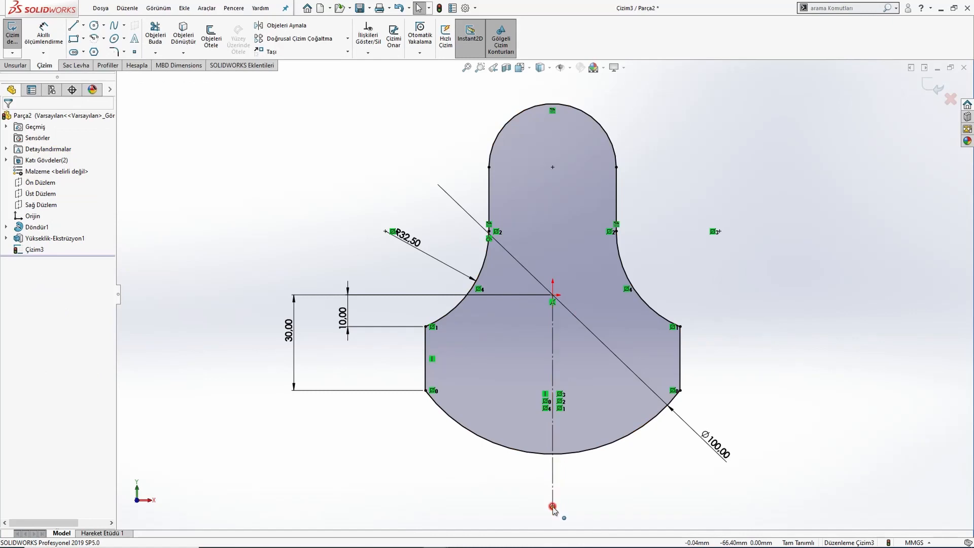
- Shorten the vertical centreline by attaching its lower endpoint to the midpoint of the bottom arc
mouse_move(552, 506)
mouse_down()
mouse_move(560, 487)
mouse_move(552, 451)
mouse_up()
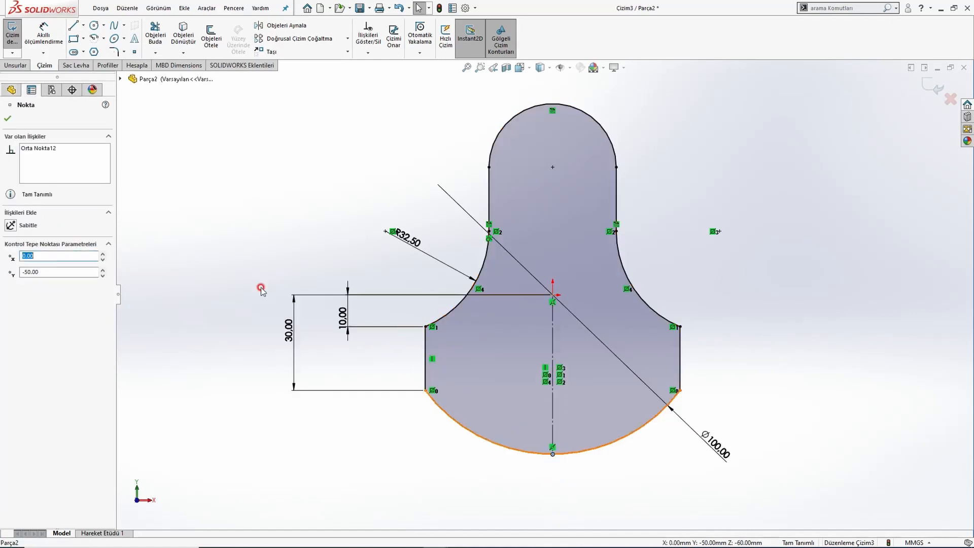
click(261, 290)
- Show the hidden revolved shaft bodies and the first web again
click(36, 227)
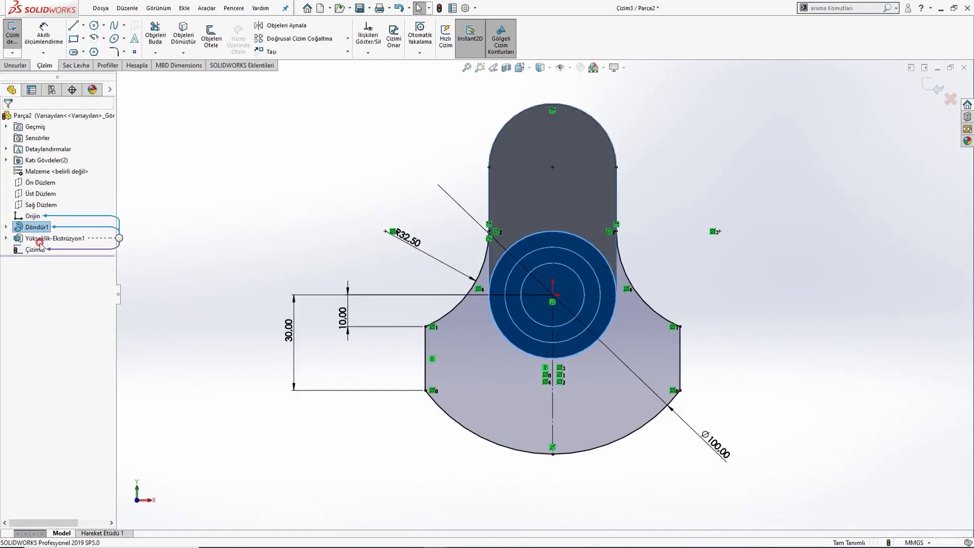
click(48, 237)
click(53, 228)
middle_drag(398, 230, 471, 291)
click(38, 242)
click(45, 230)
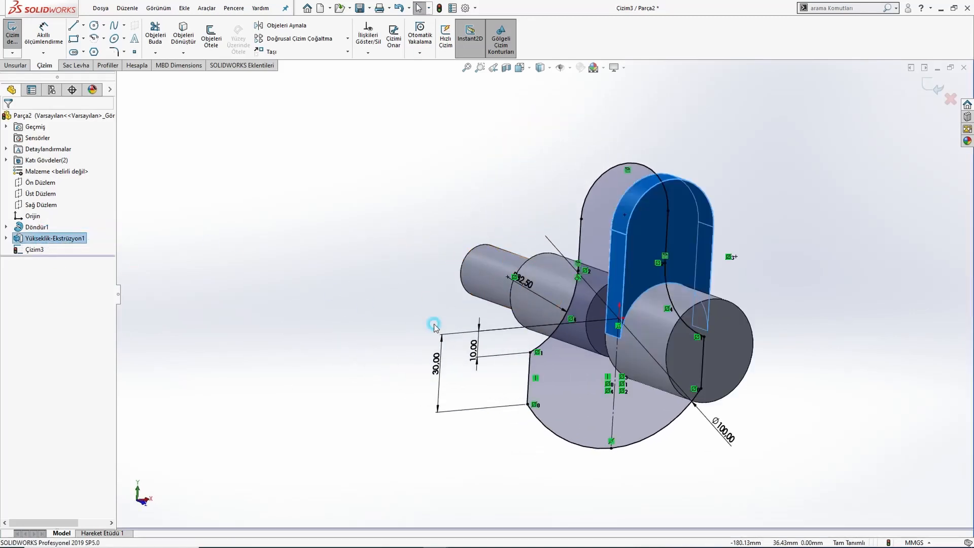
click(434, 324)
- Extrude the counterweight profile 10 mm in the reversed direction, merged with the existing shaft body
scroll(600, 315, down, 2)
mouse_move(586, 296)
middle_down()
mouse_move(621, 284)
mouse_move(634, 296)
middle_up()
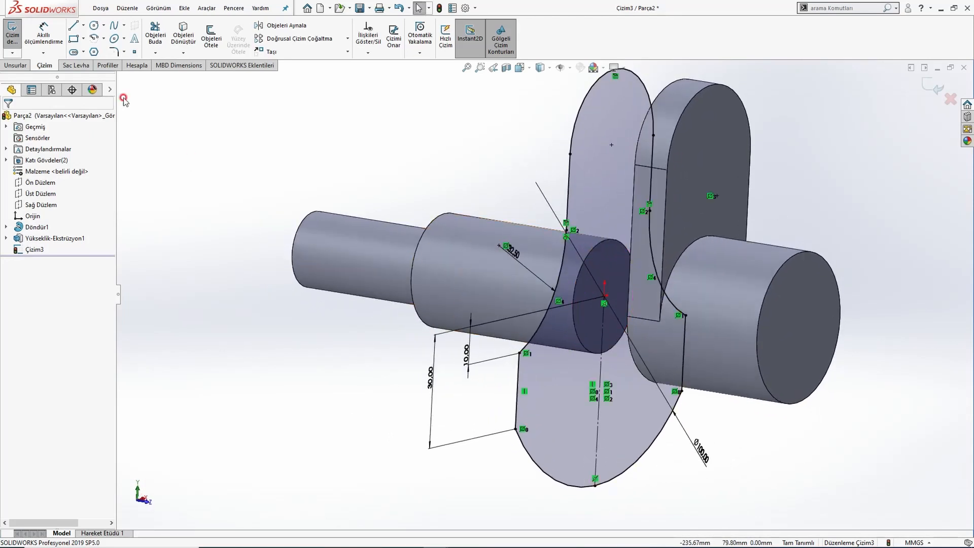
click(19, 66)
click(19, 38)
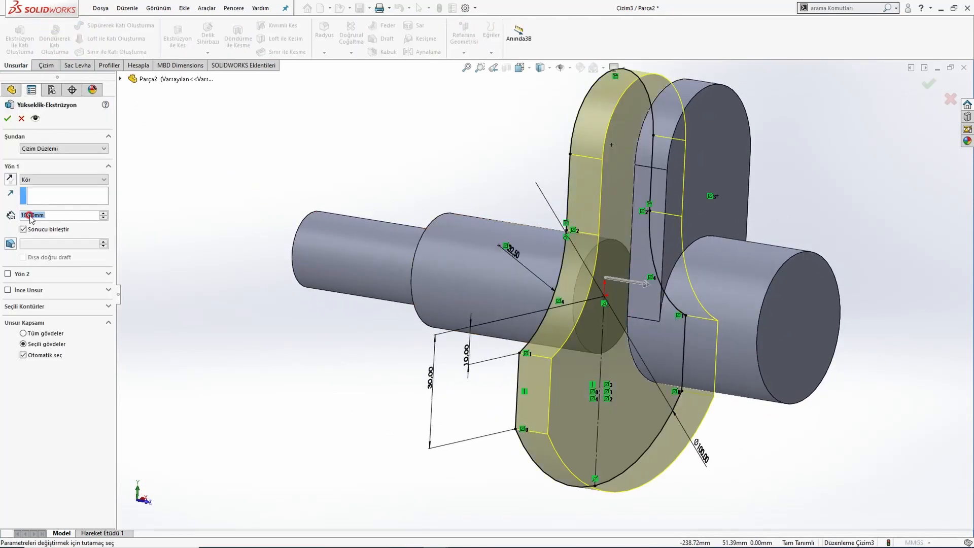
click(10, 179)
middle_drag(415, 234, 216, 194)
click(5, 119)
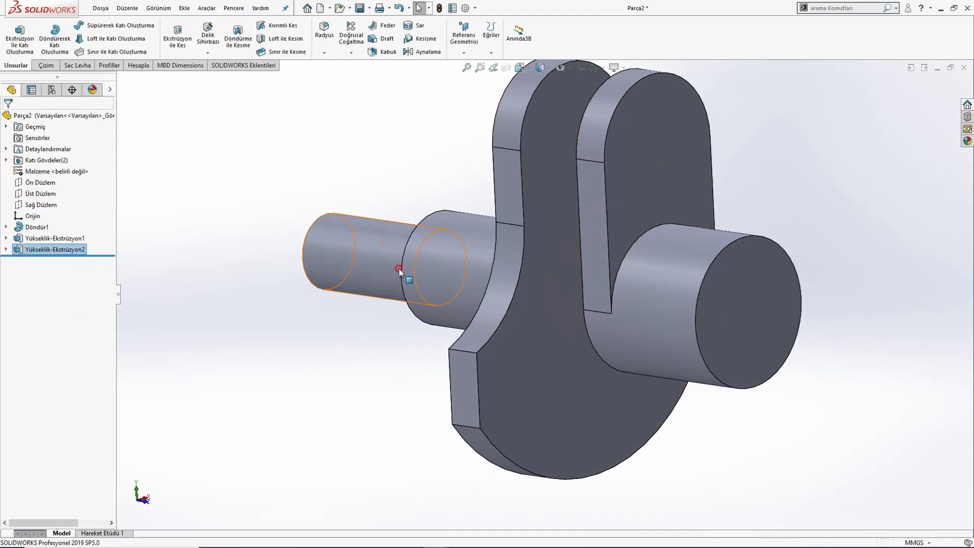
- Examine the finished counterweight web from the front and compare its shape with the PDF drawing
scroll(501, 293, up, 2)
middle_drag(501, 294, 507, 237)
key(ctrl+1)
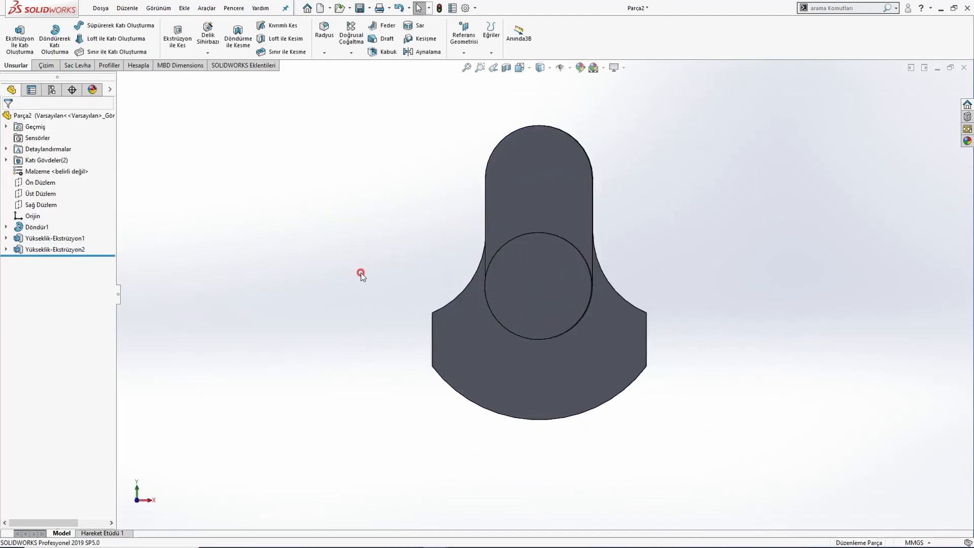
key(alt+Tab)
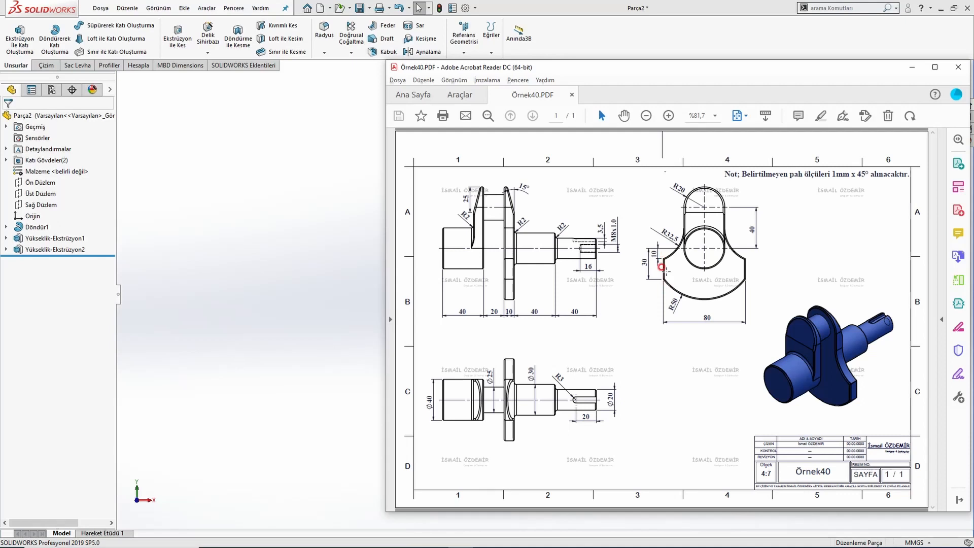
key(alt+Tab)
- Measure the distance between the counterweight's two flat side faces and compare it with the PDF drawing's overall width
middle_drag(462, 332, 580, 345)
click(448, 343)
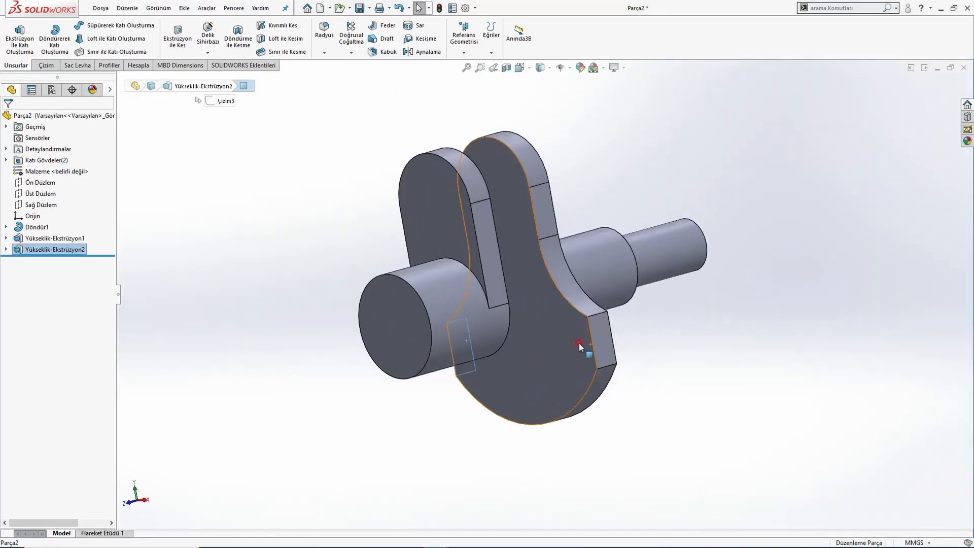
click(138, 65)
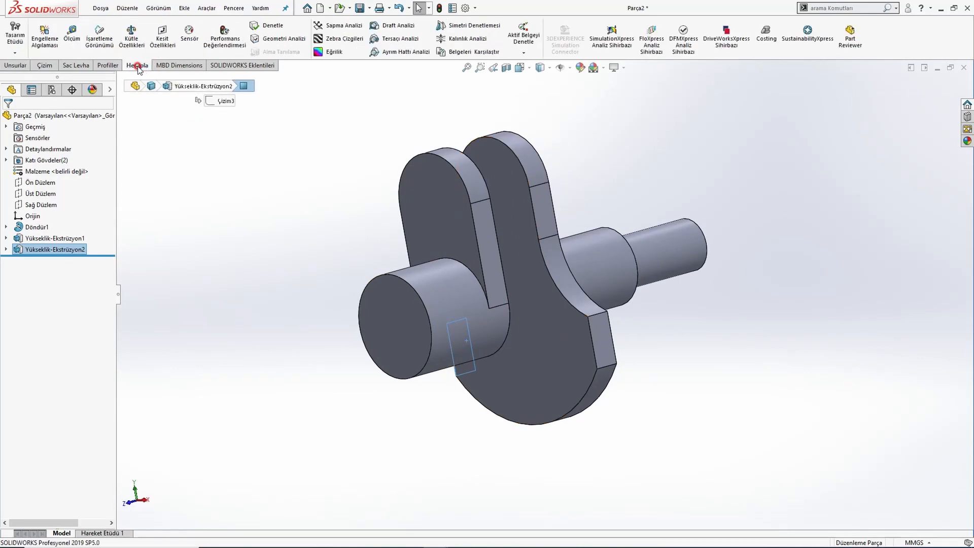
click(72, 36)
click(601, 358)
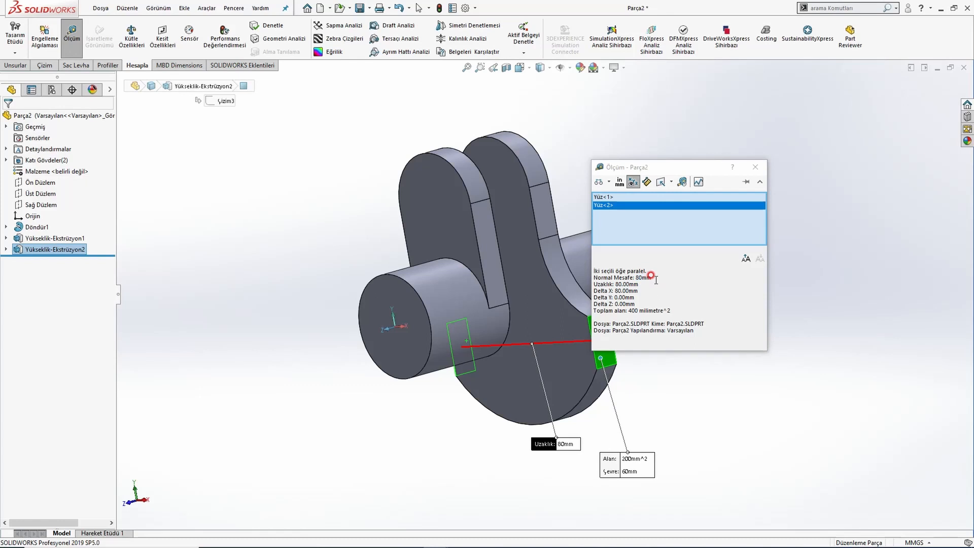
key(alt+Tab)
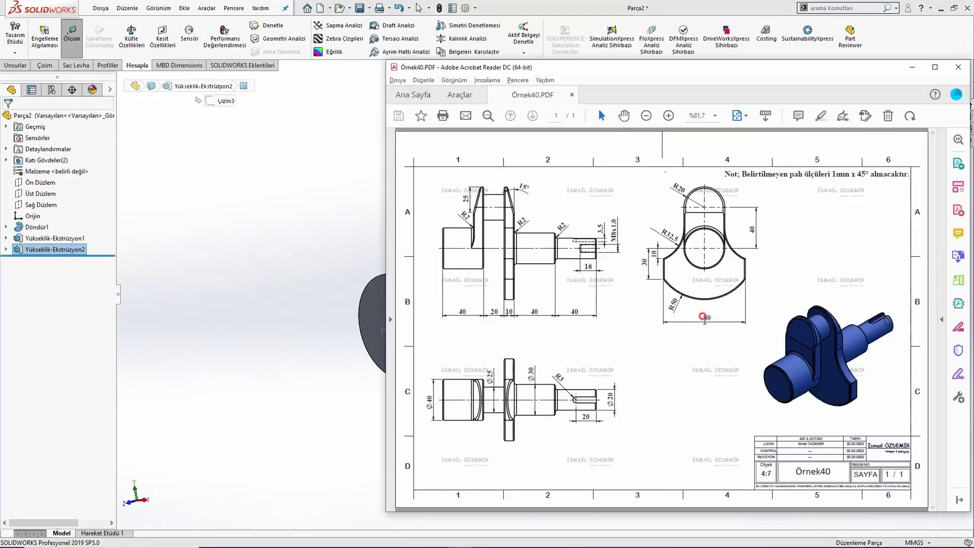
key(alt+Tab)
key(Escape)
- Check the radius of the second web's rounded top face against the PDF drawing
middle_drag(659, 296, 557, 163)
click(558, 162)
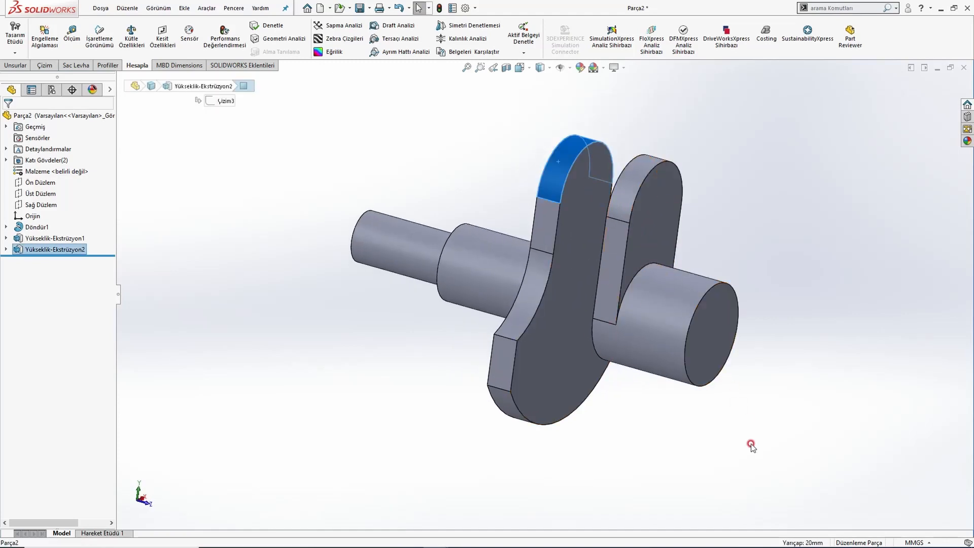
key(alt+Tab)
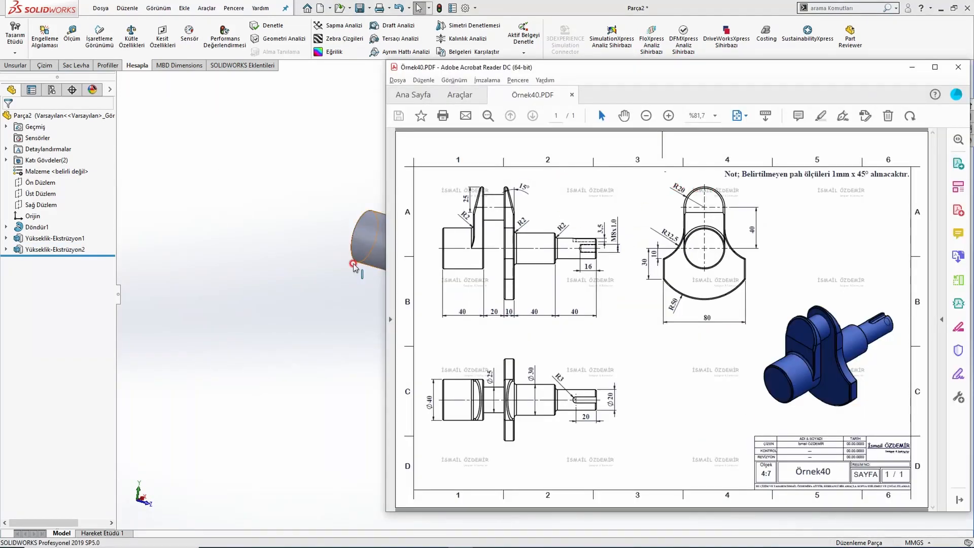
key(alt+Tab)
- Start a sketch on the first web's inner face and draw a circle about 19.6 mm in diameter, concentric with its rounded top
middle_drag(604, 269, 626, 189)
click(649, 165)
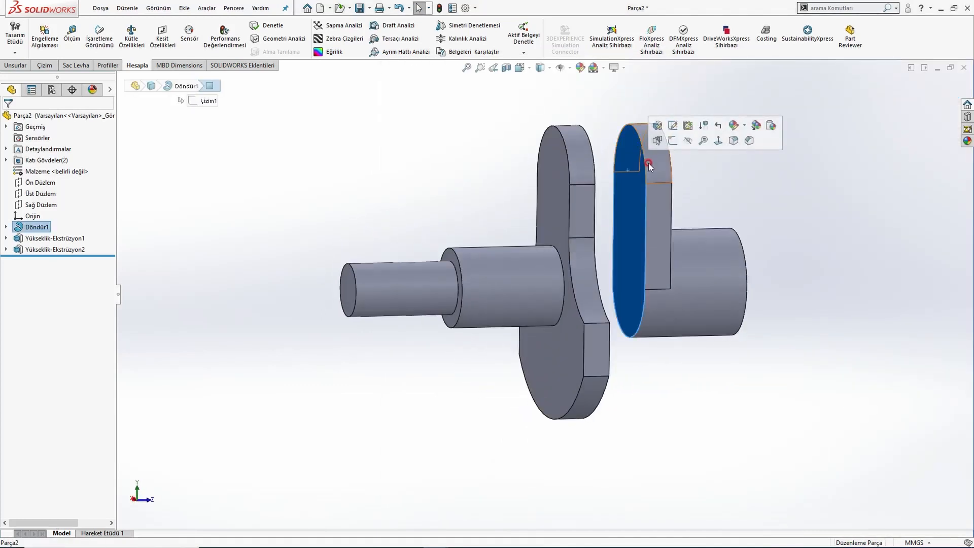
click(669, 145)
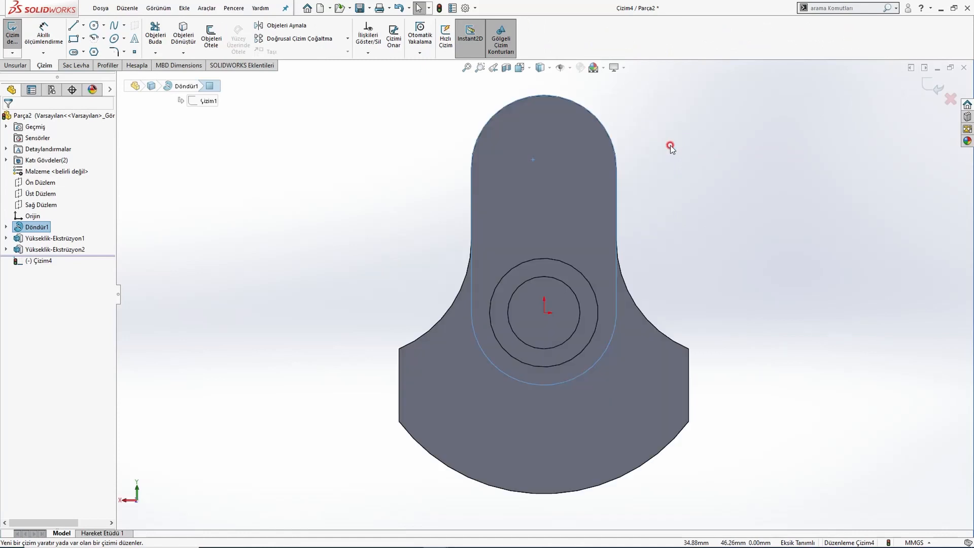
click(670, 146)
click(103, 32)
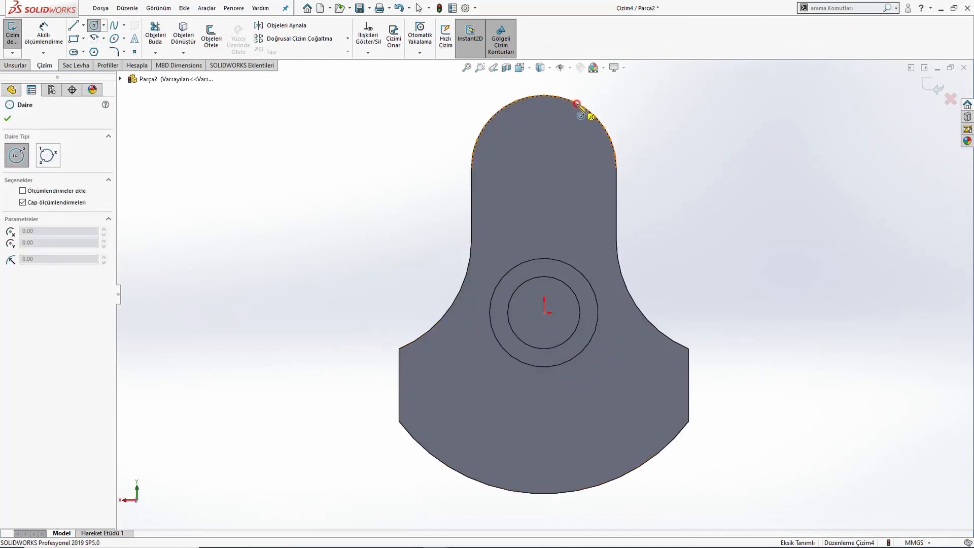
click(542, 167)
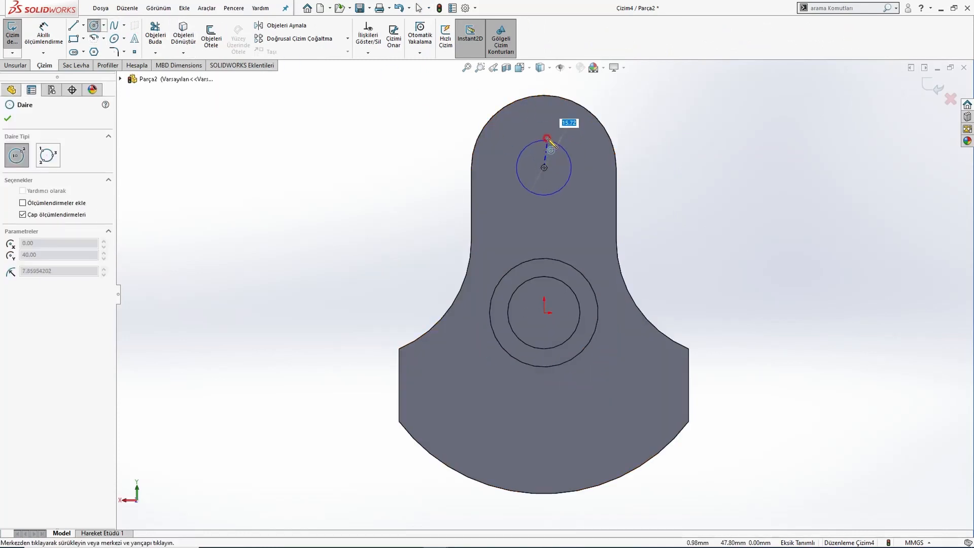
click(579, 168)
- Look up the crankpin diameter in the PDF drawing and finish drawing circles
key(alt+Tab)
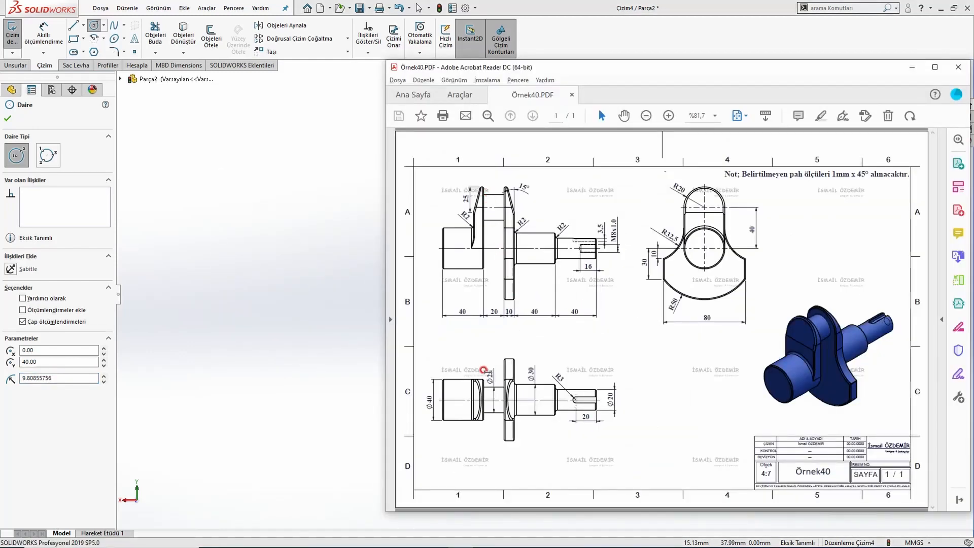
key(alt+Tab)
key(Escape)
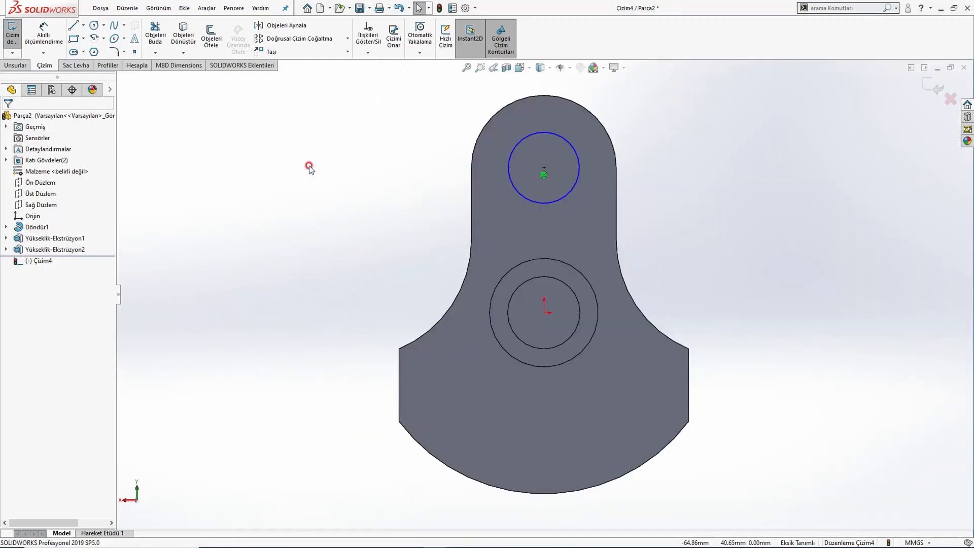
- Dimension the crankpin circle's diameter as 25 mm
click(43, 36)
click(578, 152)
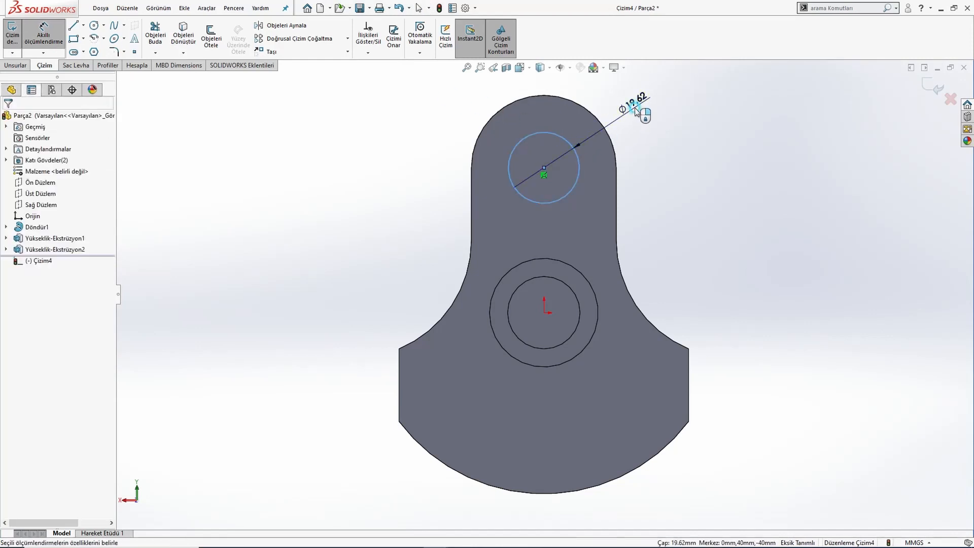
click(635, 109)
text(25)
key(Return)
key(Escape)
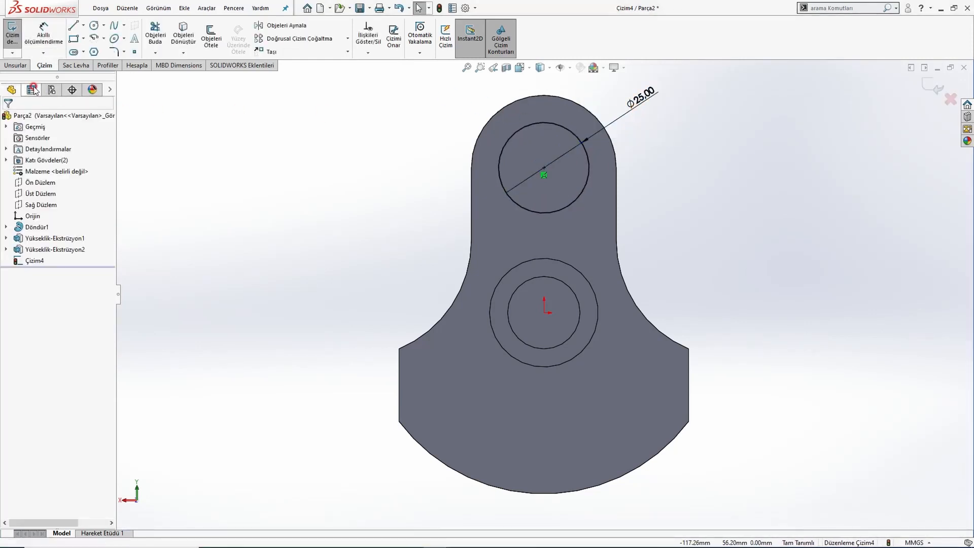
- Look up the crankpin length in the PDF drawing and extrude the circle 20 mm towards the second web, merging the result
click(16, 66)
click(25, 51)
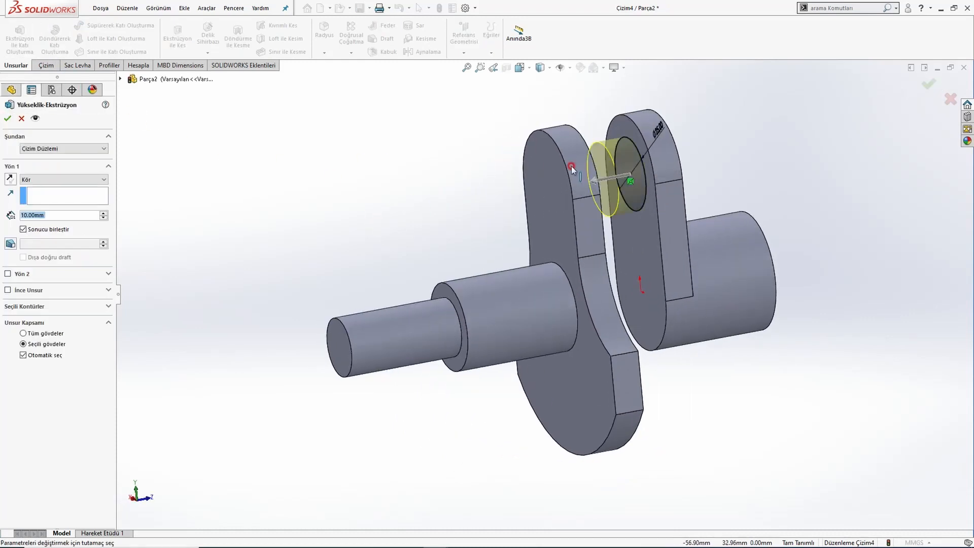
middle_drag(570, 167, 266, 227)
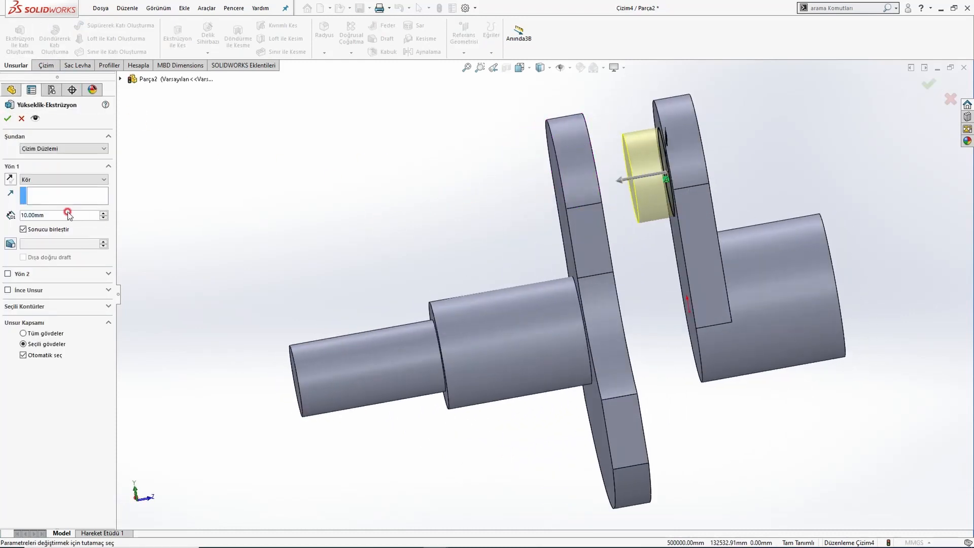
key(alt+Tab)
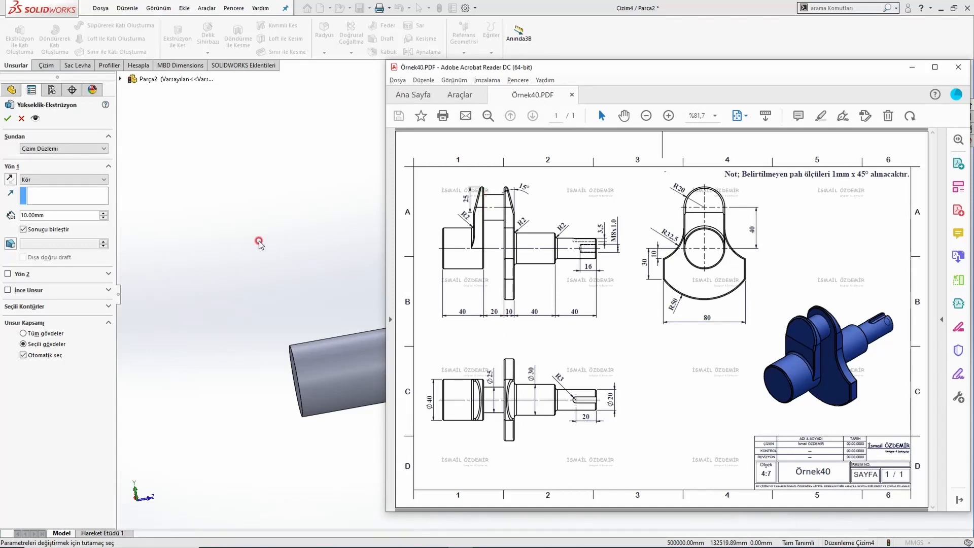
key(alt+Tab)
double_click(57, 210)
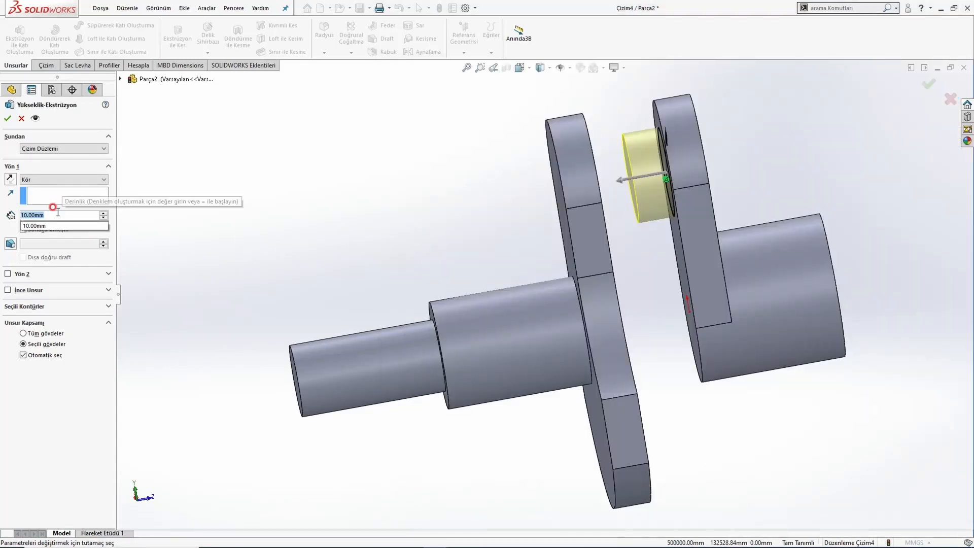
text(20)
key(Return)
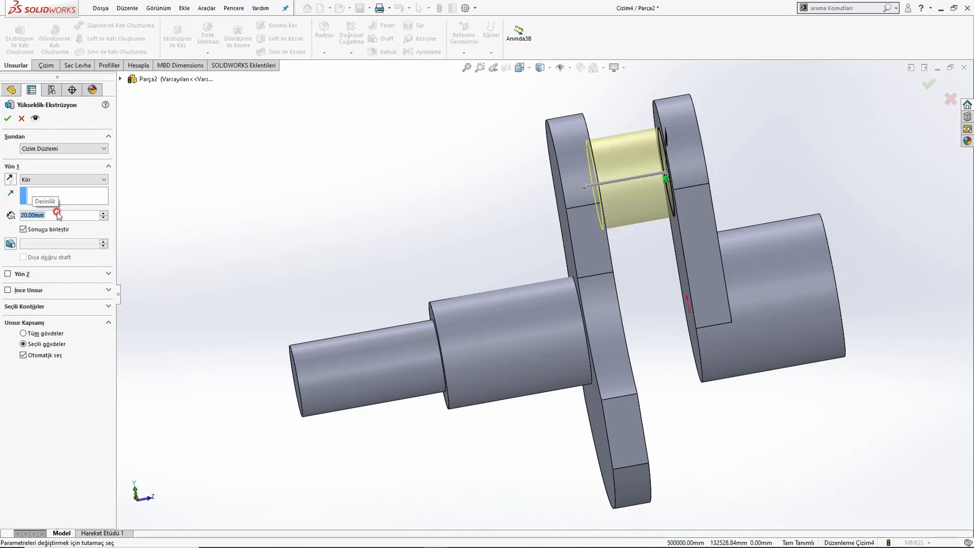
click(7, 119)
- View the crankshaft from the side and look up the dimensions of the webs' slanted outer faces in the PDF drawing
middle_drag(543, 234, 763, 267)
key(ctrl+4)
scroll(676, 239, down, 1)
scroll(668, 238, up, 3)
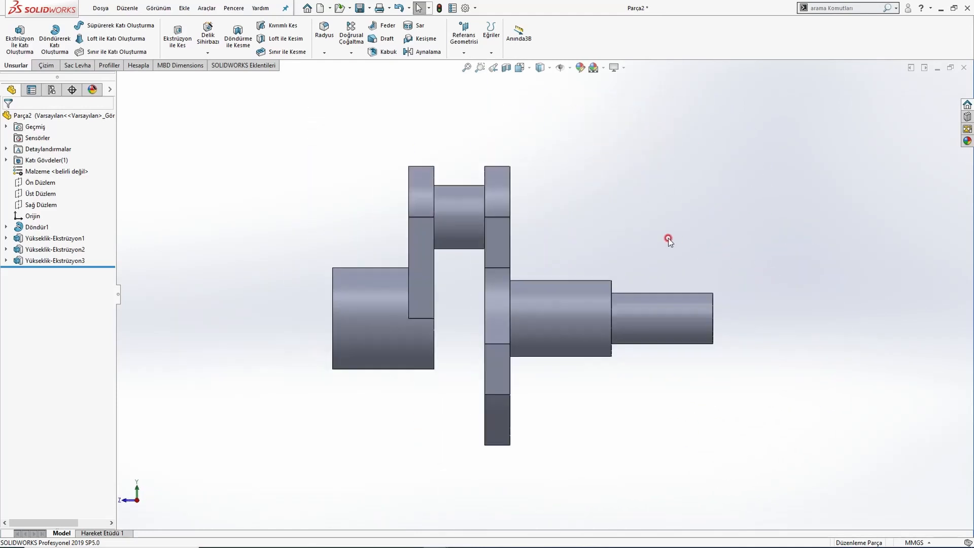
ctrl+middle_drag(668, 238, 644, 247)
key(alt+Tab)
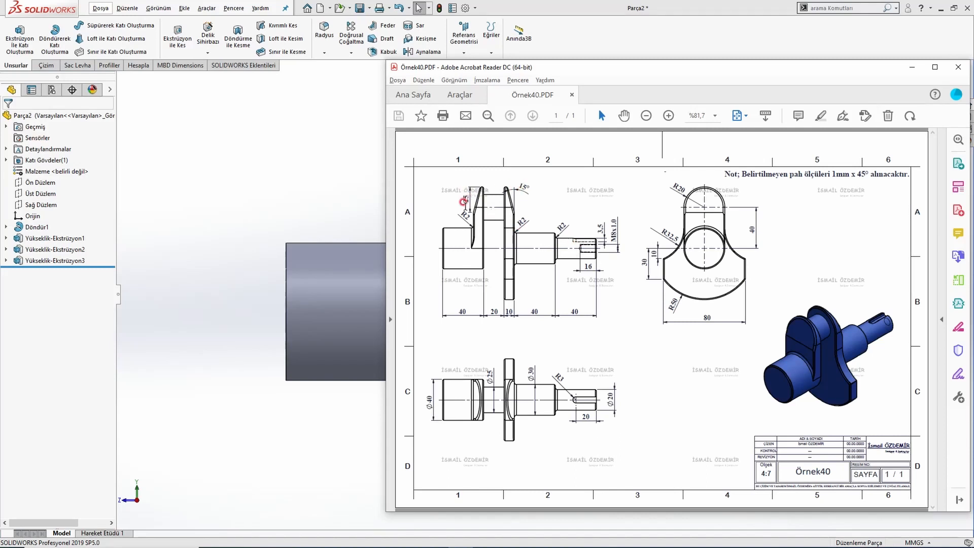
click(299, 203)
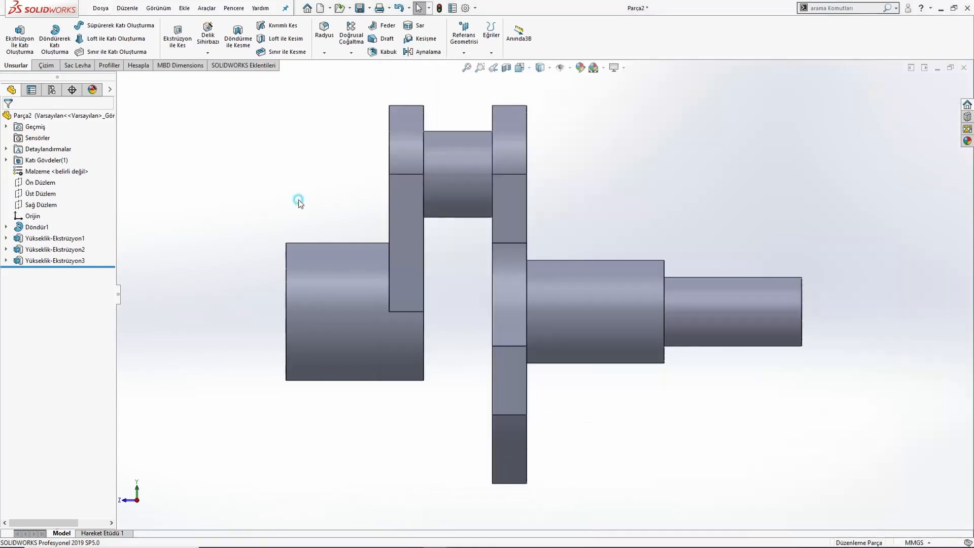
- Start a sketch on the right plane (Sağ Düzlem) and draw a closed triangle about 28 mm tall on the first web's upper outer corner
click(39, 183)
click(40, 205)
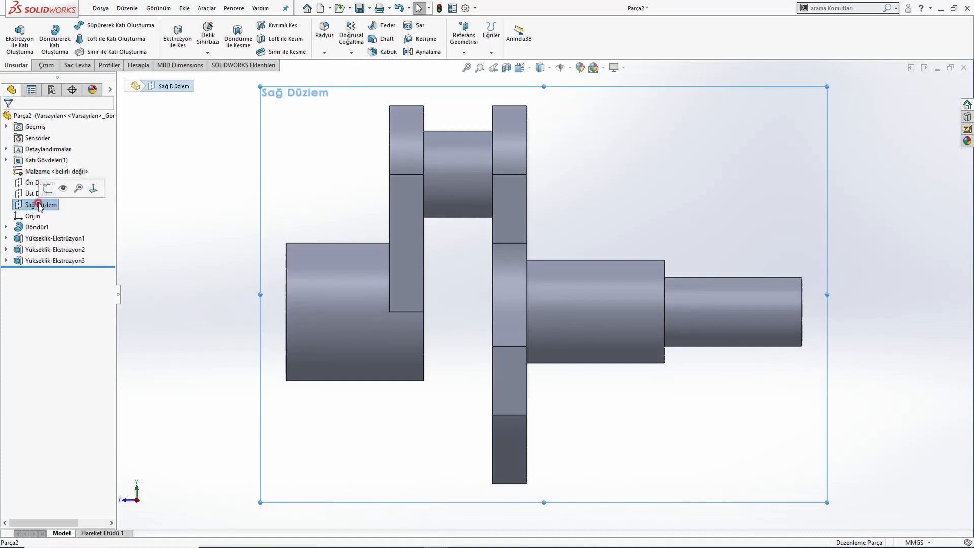
click(48, 187)
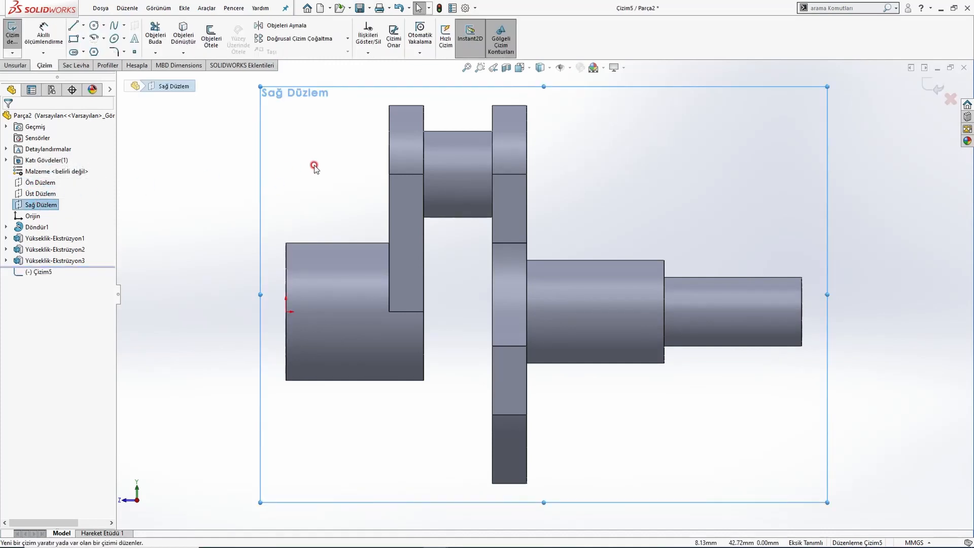
click(74, 25)
click(388, 201)
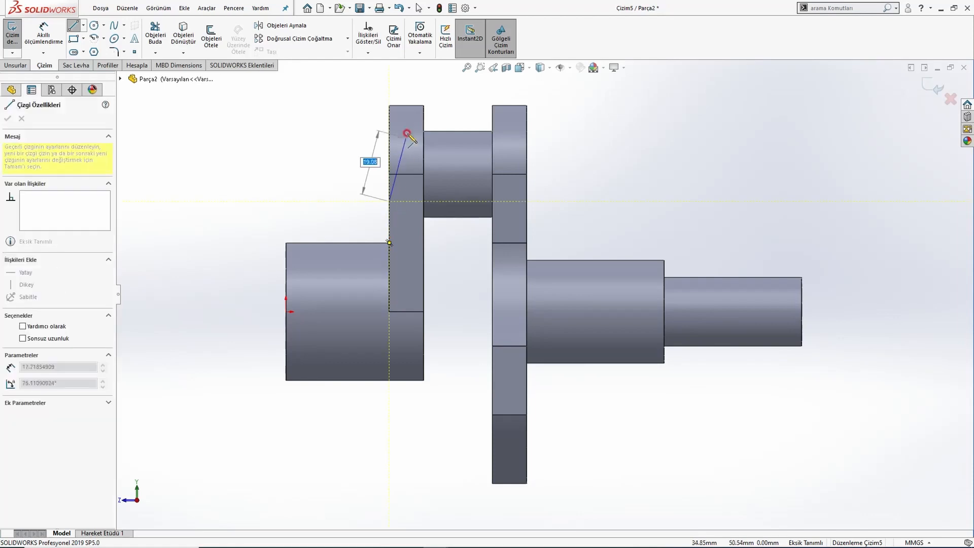
click(416, 105)
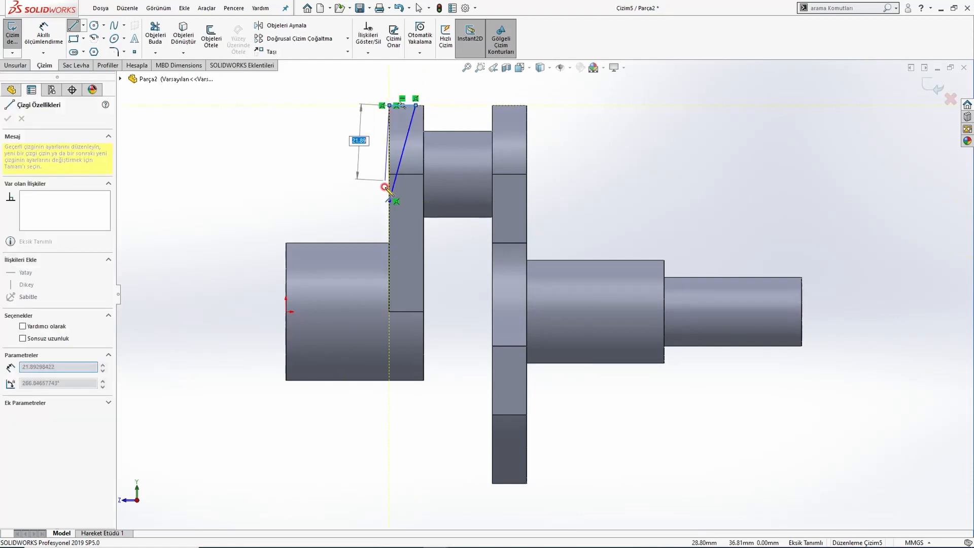
click(388, 105)
key(Escape)
scroll(421, 143, down, 3)
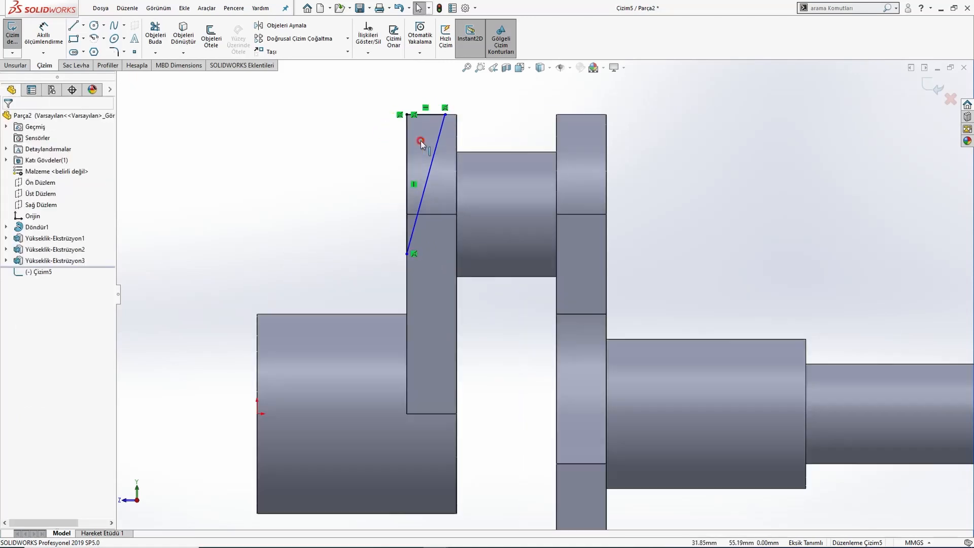
- Dimension the angle between the triangle's slanted and vertical sides as 15°
click(44, 37)
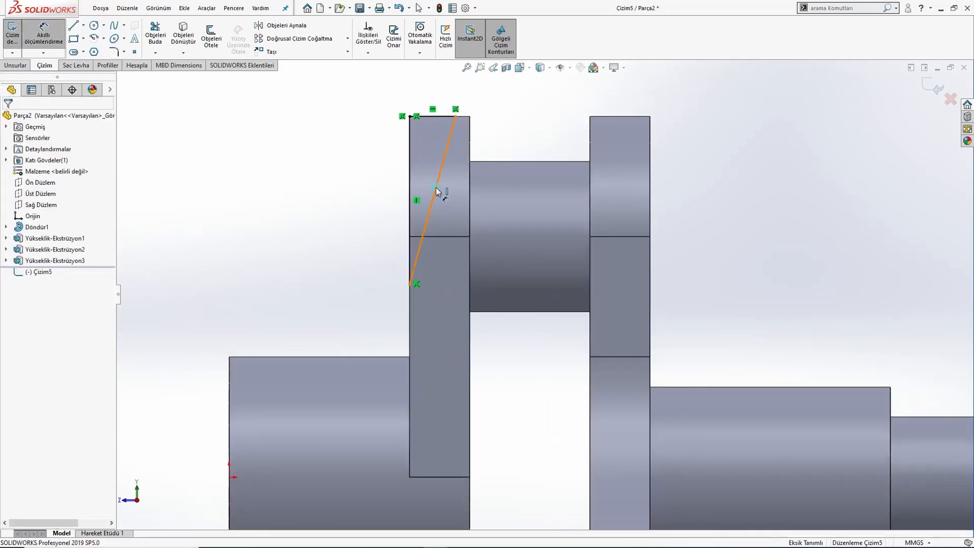
click(435, 186)
click(410, 179)
click(426, 80)
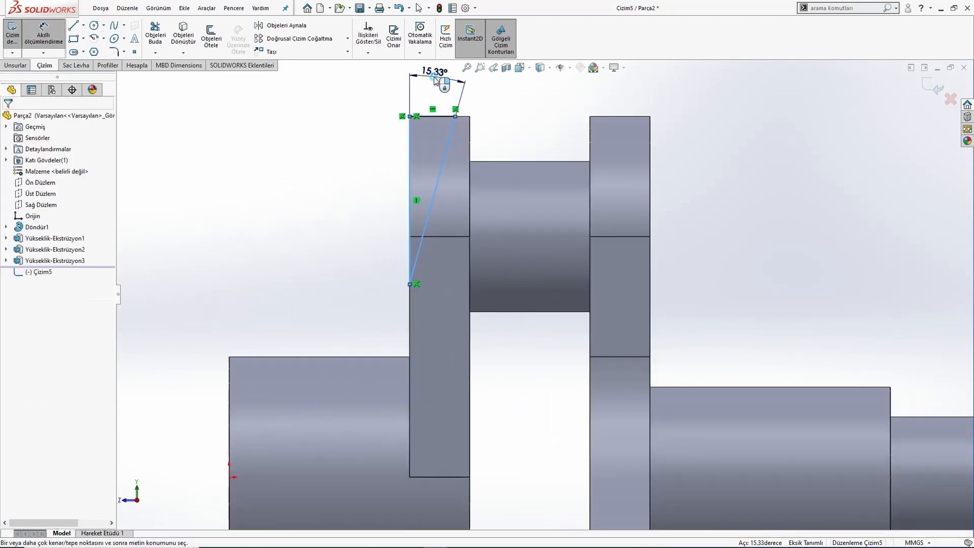
key(Return)
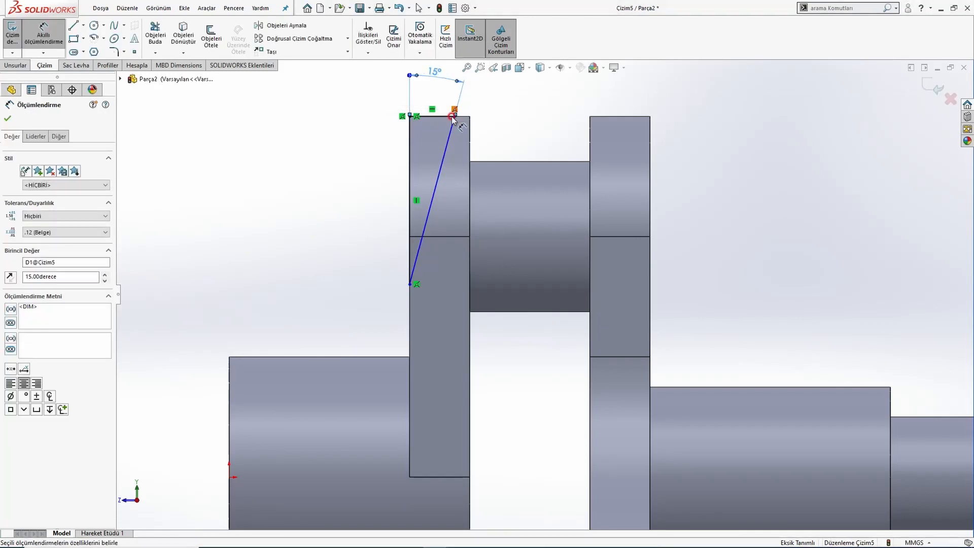
- Look up the height of the web's slanted face in the PDF drawing and dimension the triangle's vertical side as 25 mm
key(alt+Tab)
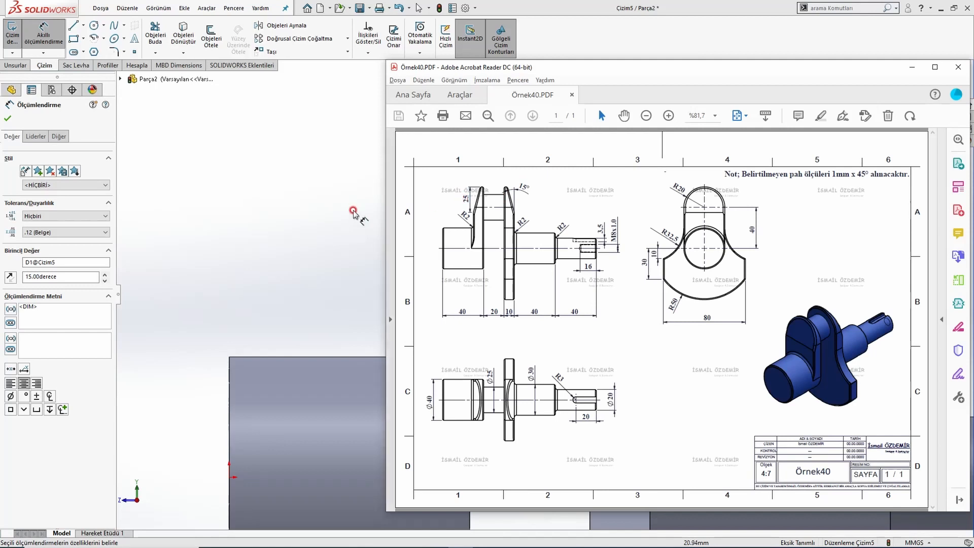
key(alt+Tab)
click(435, 187)
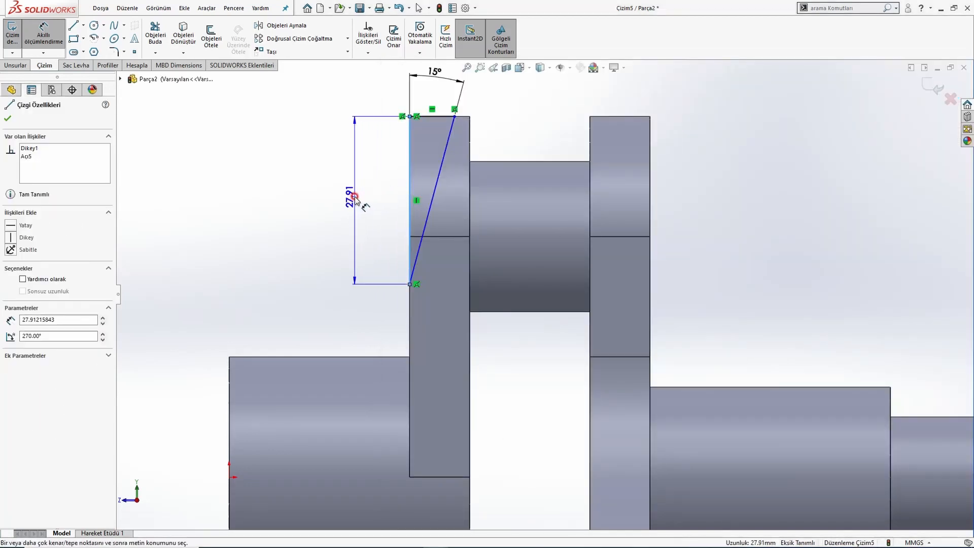
click(354, 198)
text(253)
key(Return)
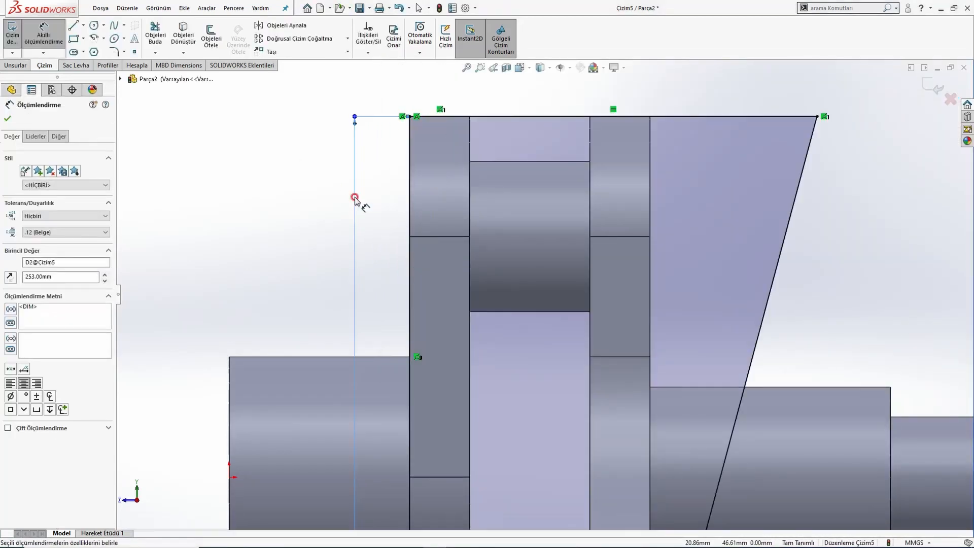
scroll(428, 355, up, 5)
key(Escape)
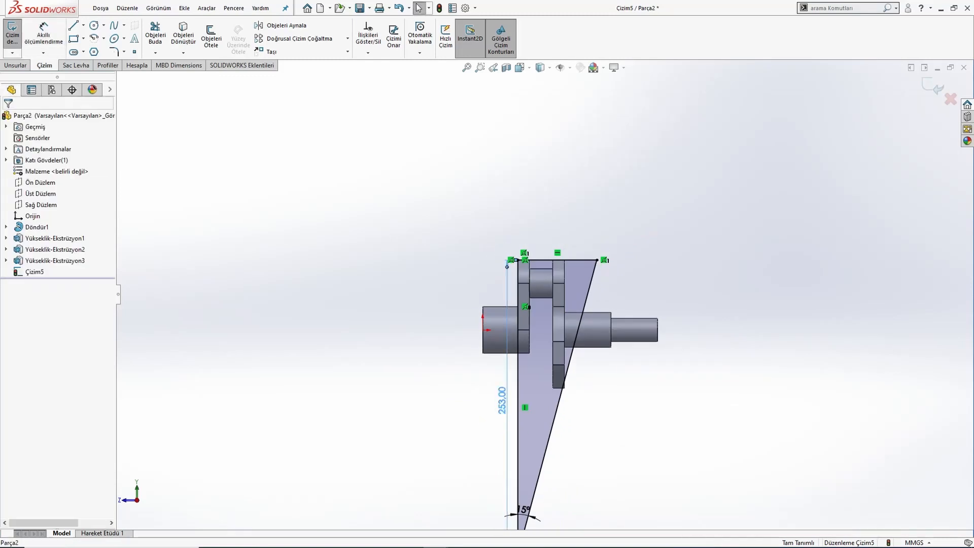
double_click(502, 403)
text(25)
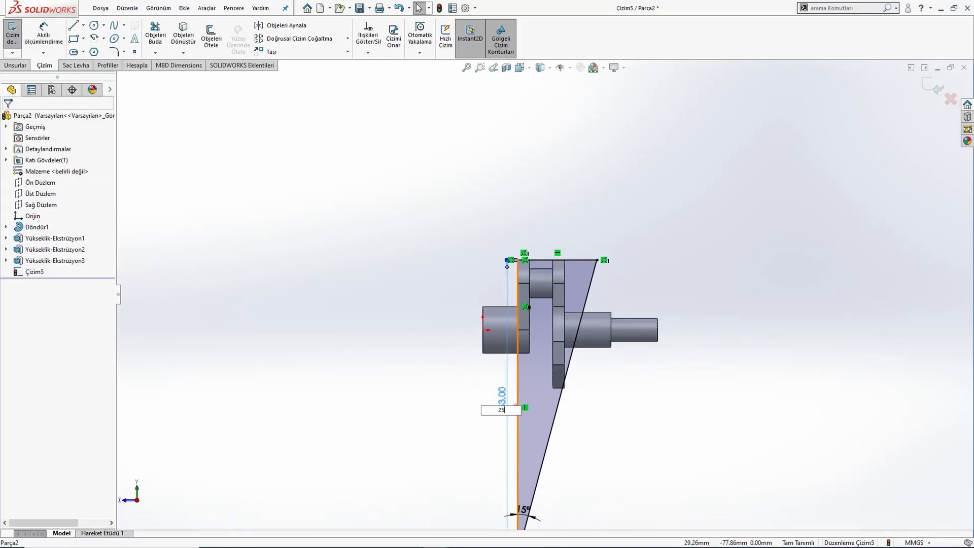
key(Return)
scroll(510, 218, up, 5)
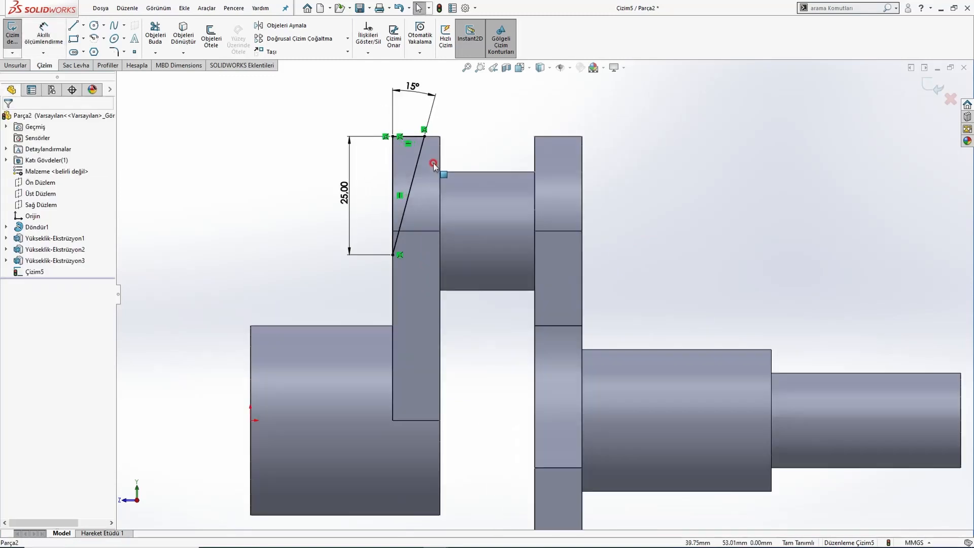
- Draw a 20 mm horizontal line below the crankpin between the inner faces of the two webs
scroll(409, 282, down, 2)
key(l)
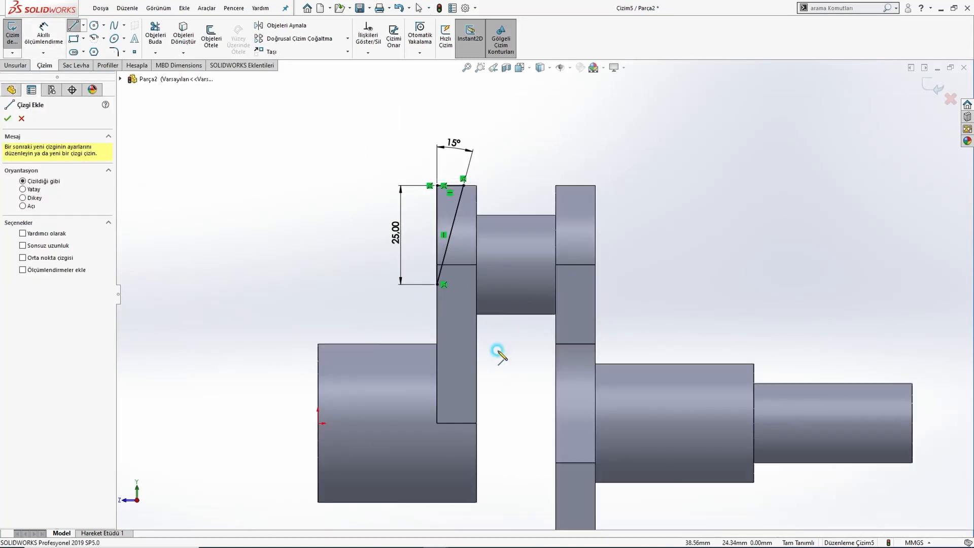
click(556, 344)
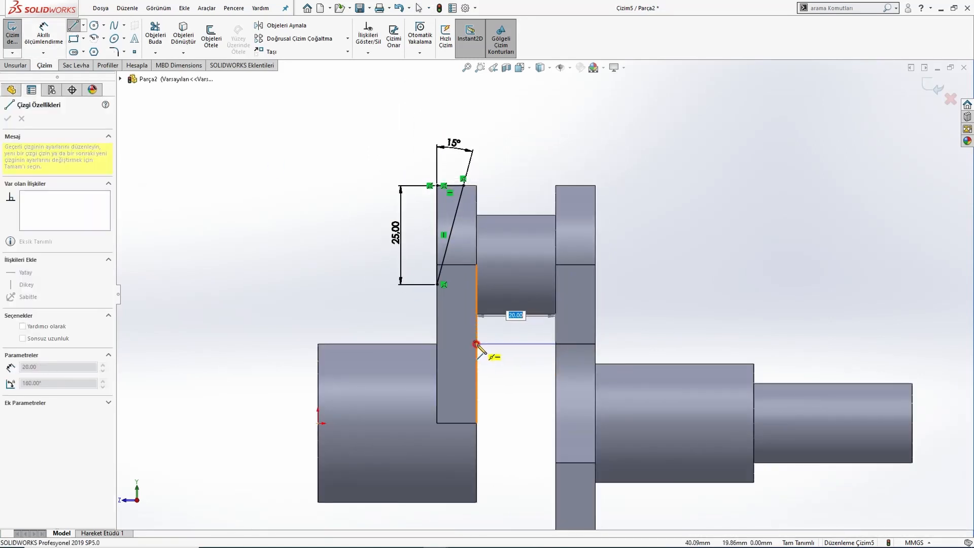
click(476, 343)
key(Escape)
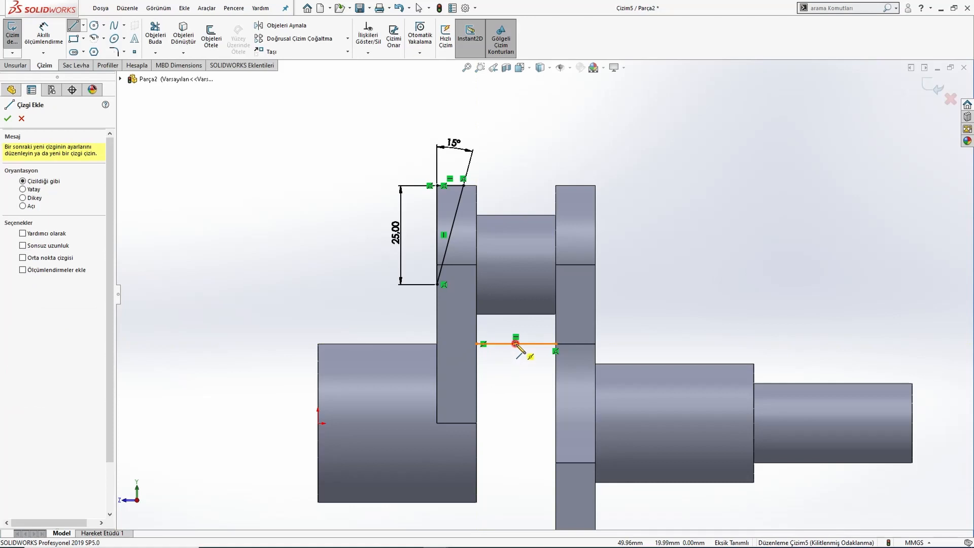
- Draw a vertical line from the horizontal line's midpoint up to the crankpin and convert both lines to construction geometry
click(516, 344)
click(515, 313)
key(Escape)
drag(523, 358, 497, 325)
click(548, 303)
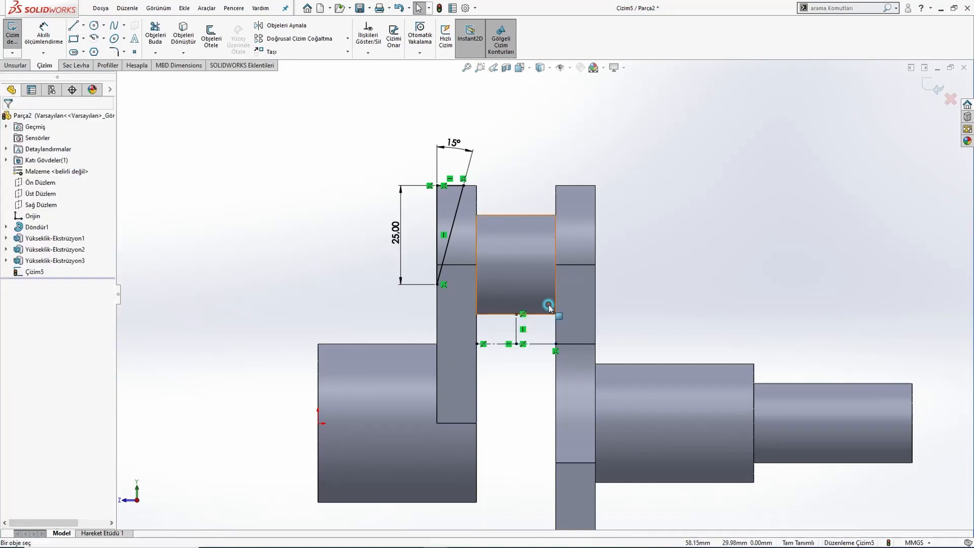
- Mirror the triangle's three lines about the vertical construction line onto the second web, keeping the originals
click(262, 25)
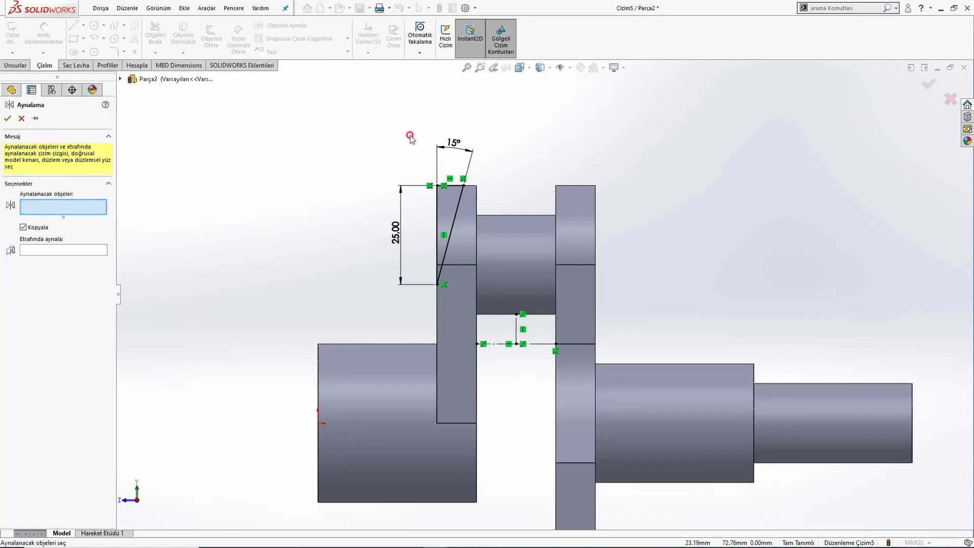
drag(393, 199, 495, 310)
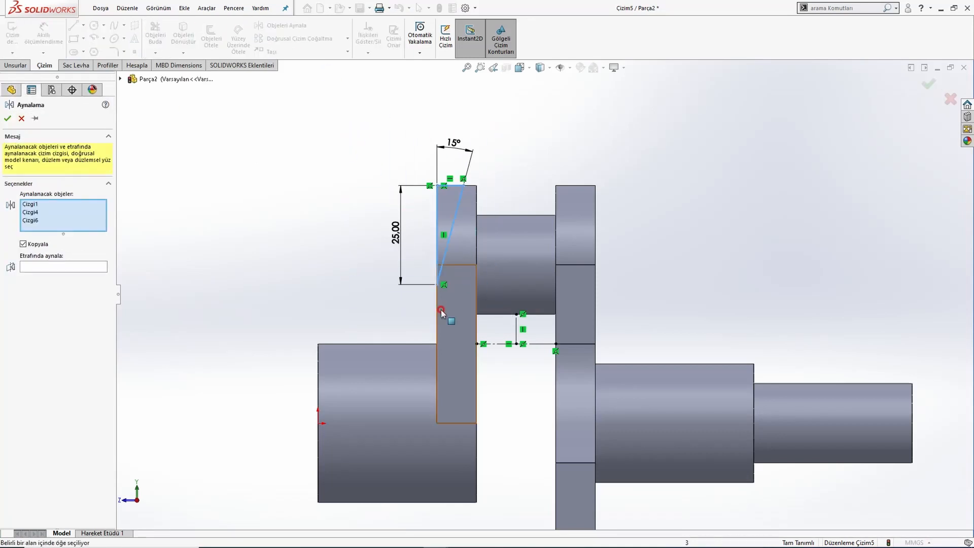
click(80, 267)
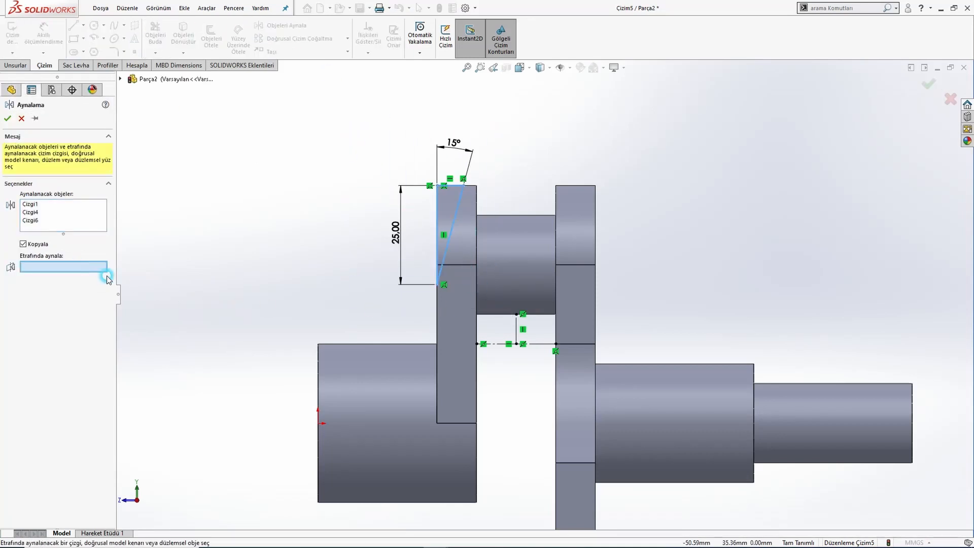
click(516, 330)
scroll(606, 204, down, 1)
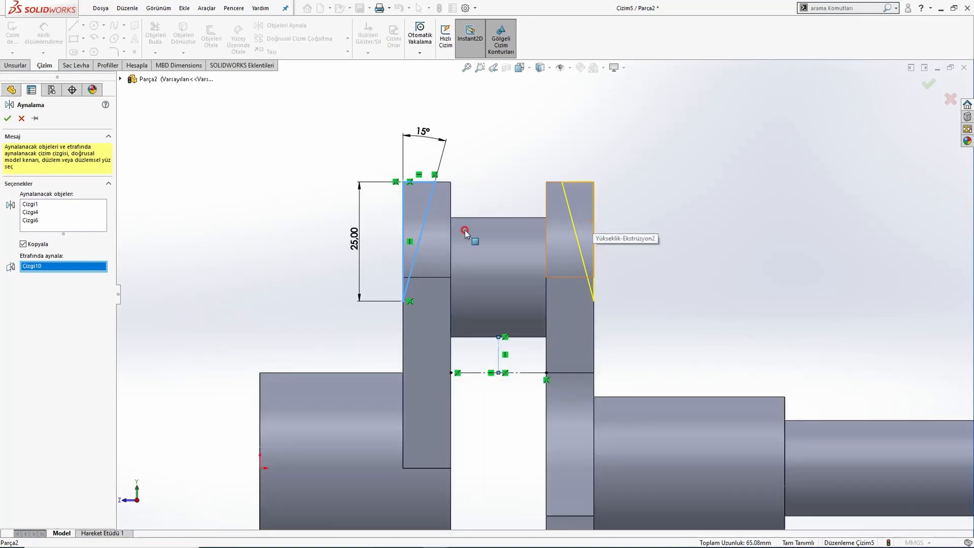
click(19, 119)
- Accept the mirrored sketch and cut-extrude both triangles with the Tümünden - Her İkisinden (through all, both directions) end condition
click(14, 66)
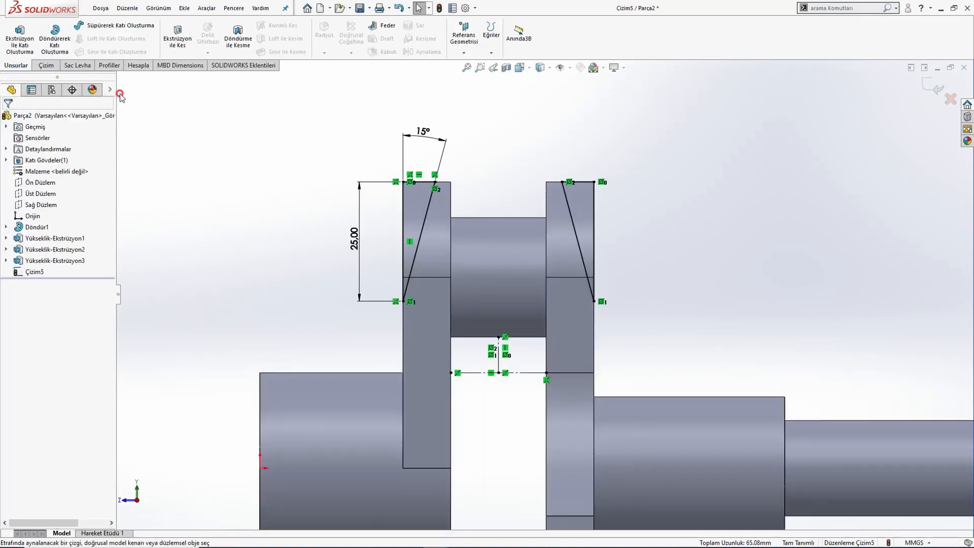
click(181, 48)
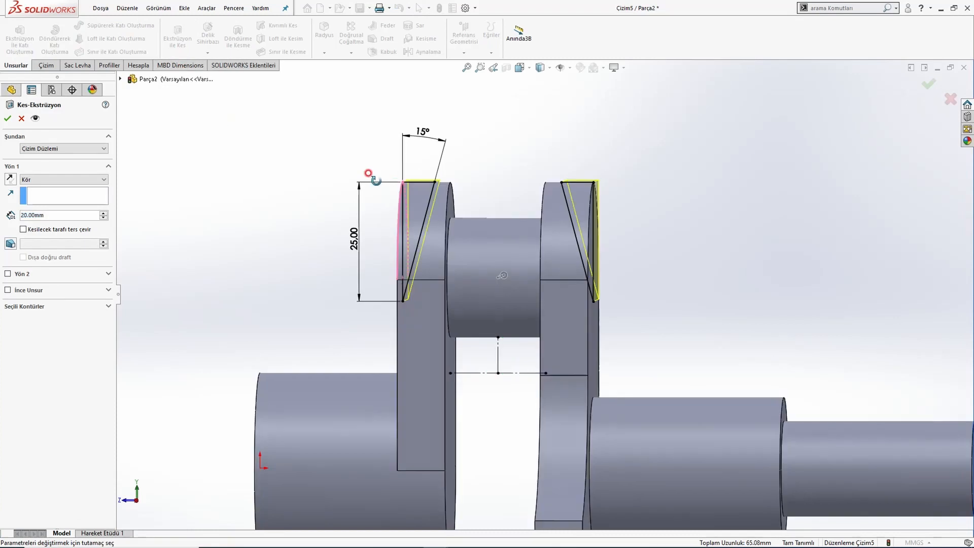
click(32, 180)
click(41, 203)
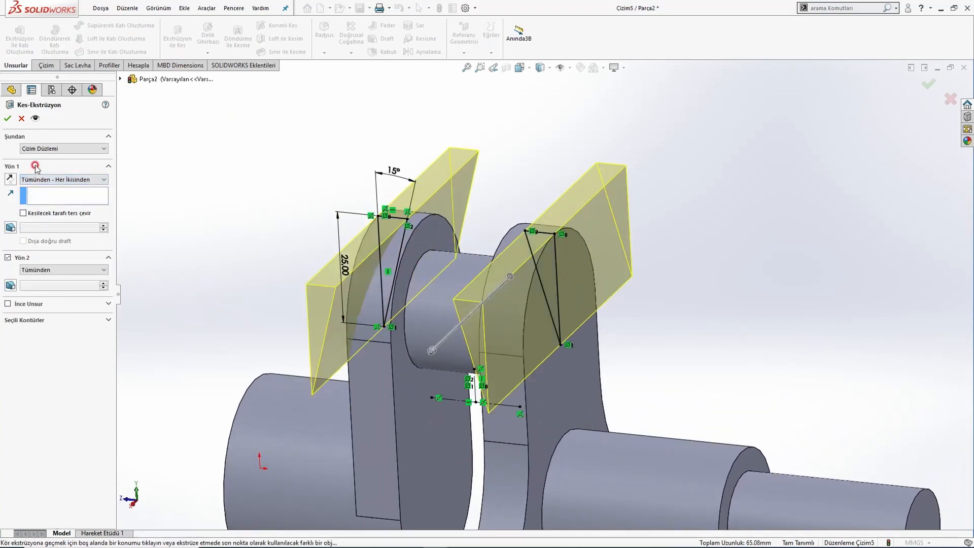
click(8, 120)
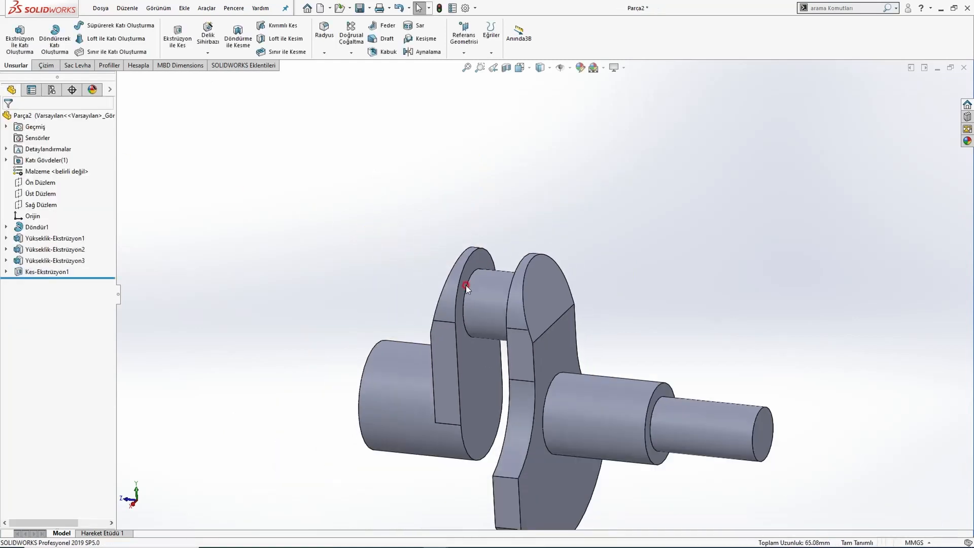
- Examine the slanted web faces from the side and compare them with the Örnek40 PDF drawing
scroll(483, 322, down, 2)
mouse_move(484, 324)
middle_down()
mouse_move(528, 330)
mouse_move(483, 330)
middle_up()
scroll(450, 303, up, 2)
scroll(532, 289, down, 3)
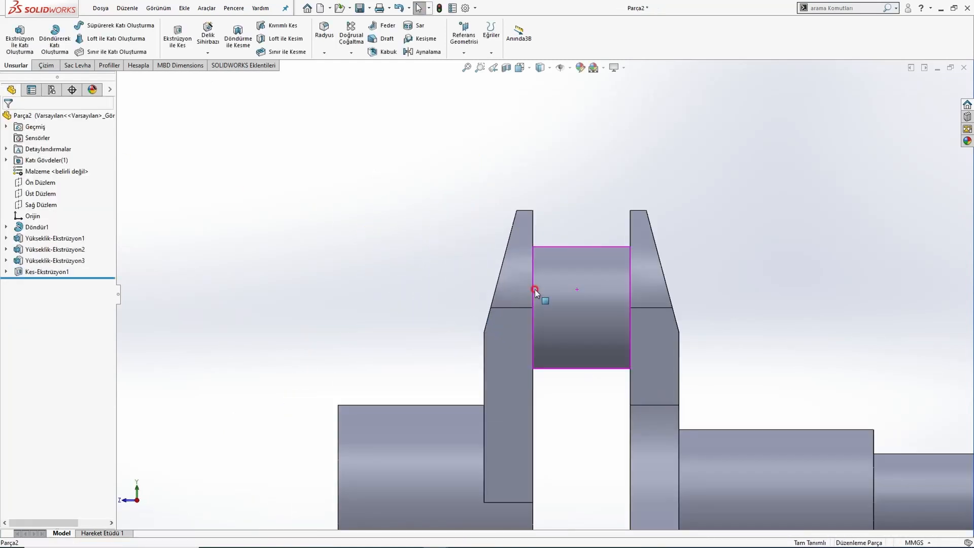
mouse_move(533, 290)
middle_down()
mouse_move(504, 289)
mouse_move(527, 299)
middle_up()
key(alt+Tab)
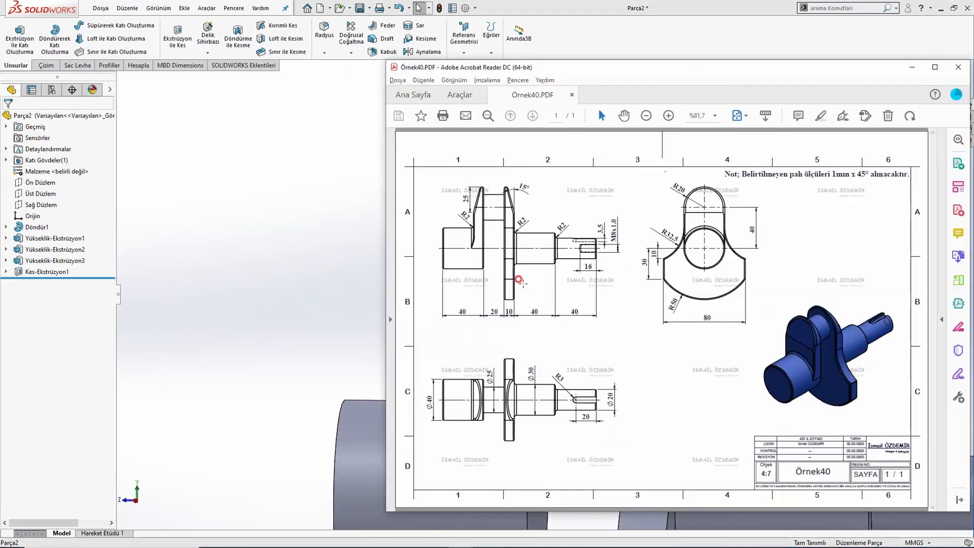
key(alt+Tab)
- Face the thin shaft's end and set up a Hole Wizard tapped hole: ISO standard, Dişli Delik type, size M8x1.0
scroll(728, 376, up, 3)
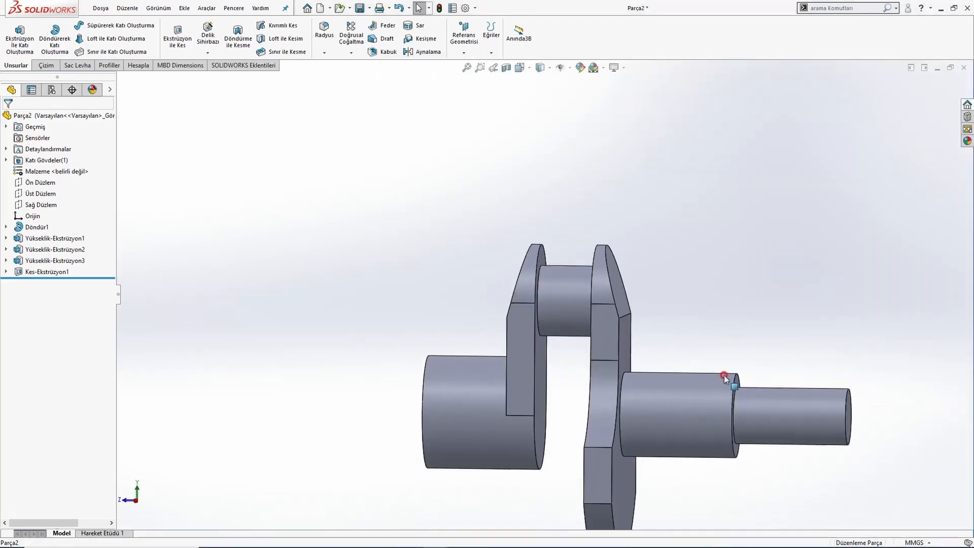
scroll(691, 348, down, 3)
middle_drag(650, 317, 618, 326)
click(618, 327)
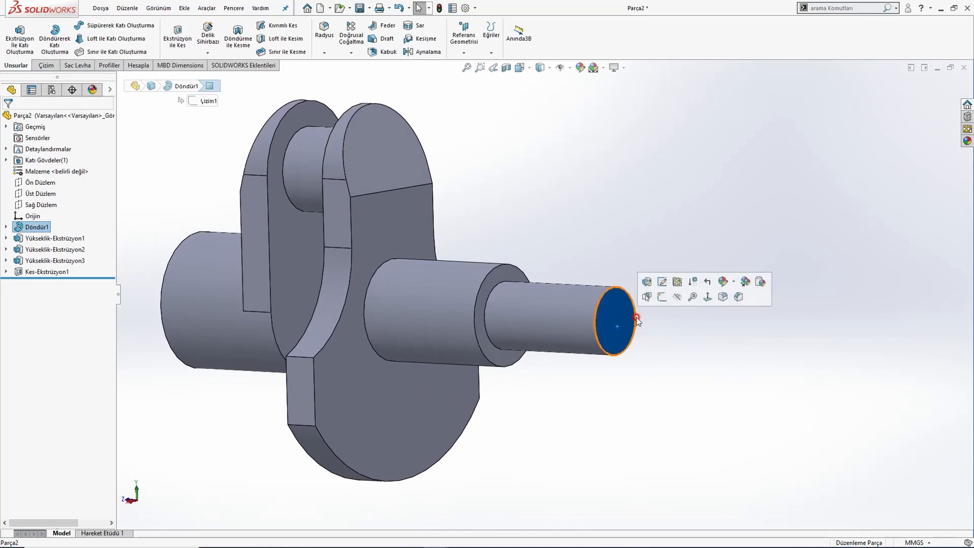
key(Escape)
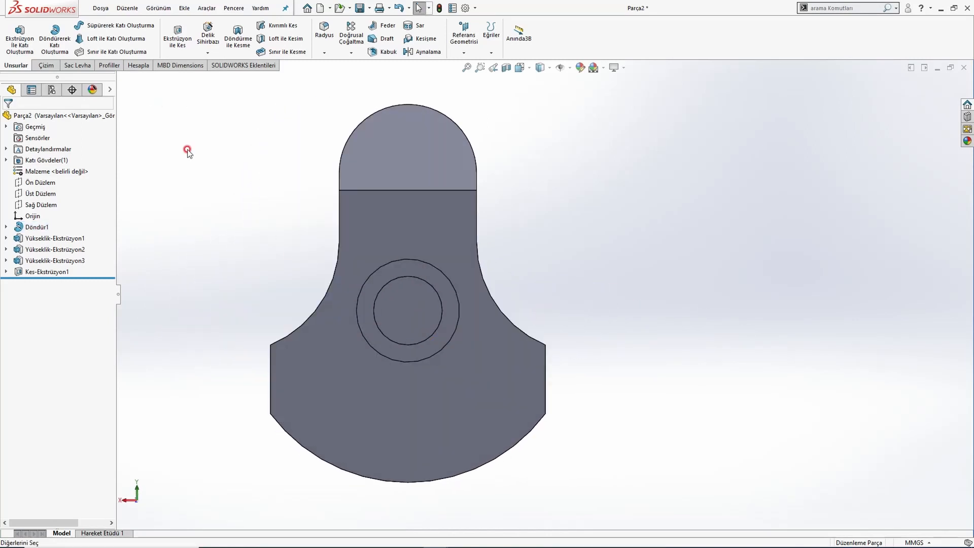
click(207, 45)
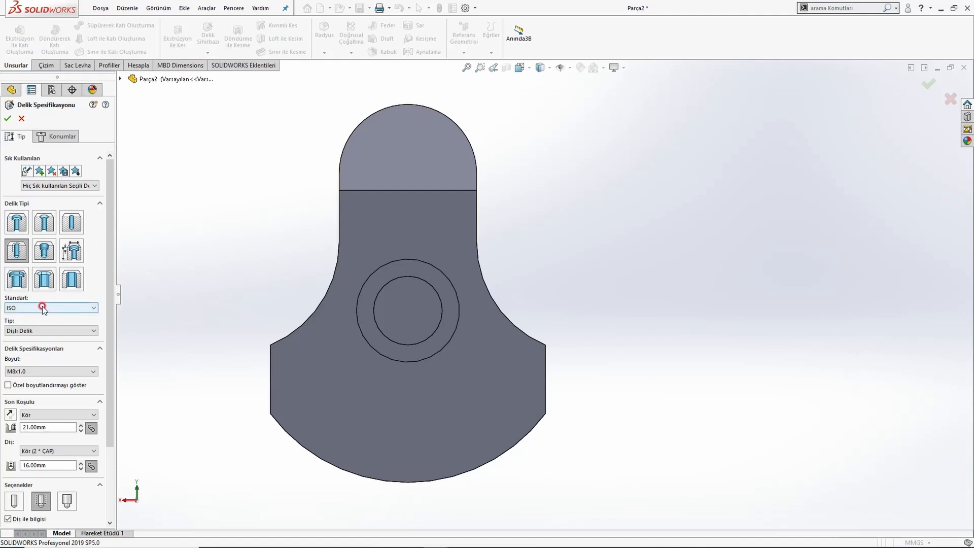
click(31, 307)
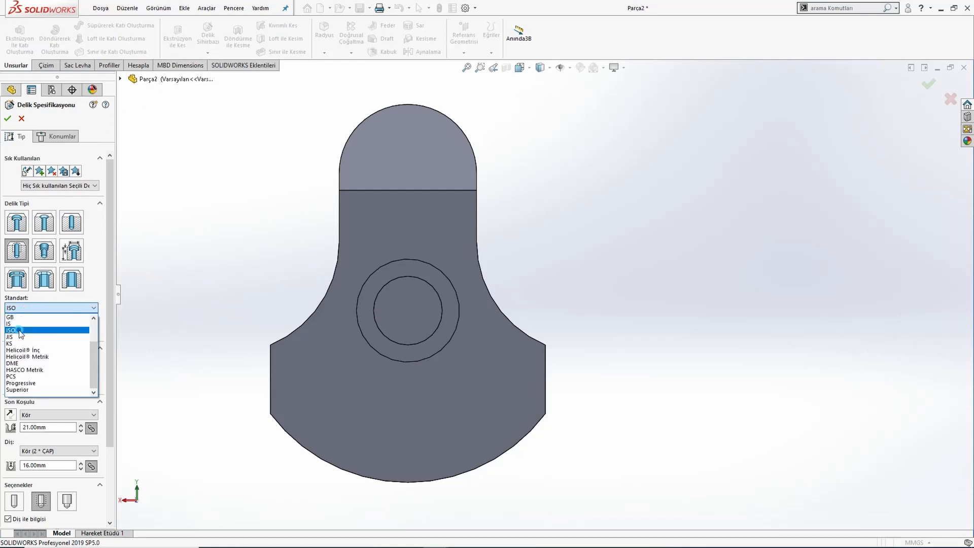
click(21, 330)
click(28, 331)
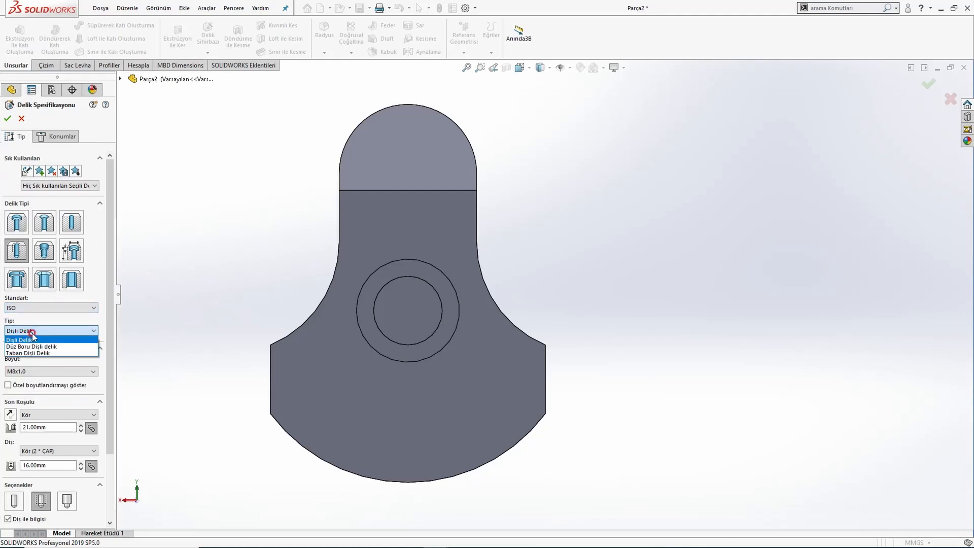
click(32, 338)
click(35, 373)
click(35, 373)
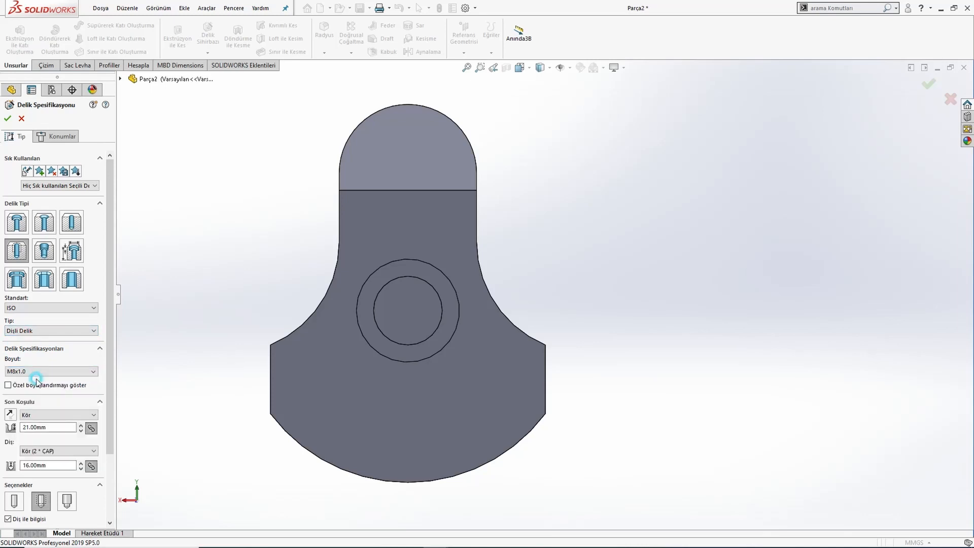
- Look up the threaded hole's depth in the PDF drawing and set the blind hole depth to 16 mm
click(38, 426)
key(alt+Tab)
click(581, 304)
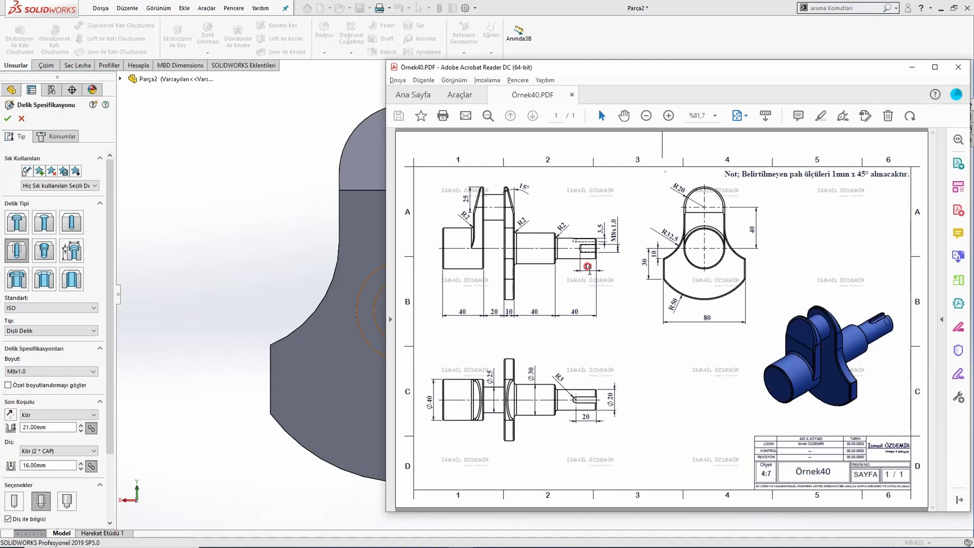
click(45, 407)
click(53, 427)
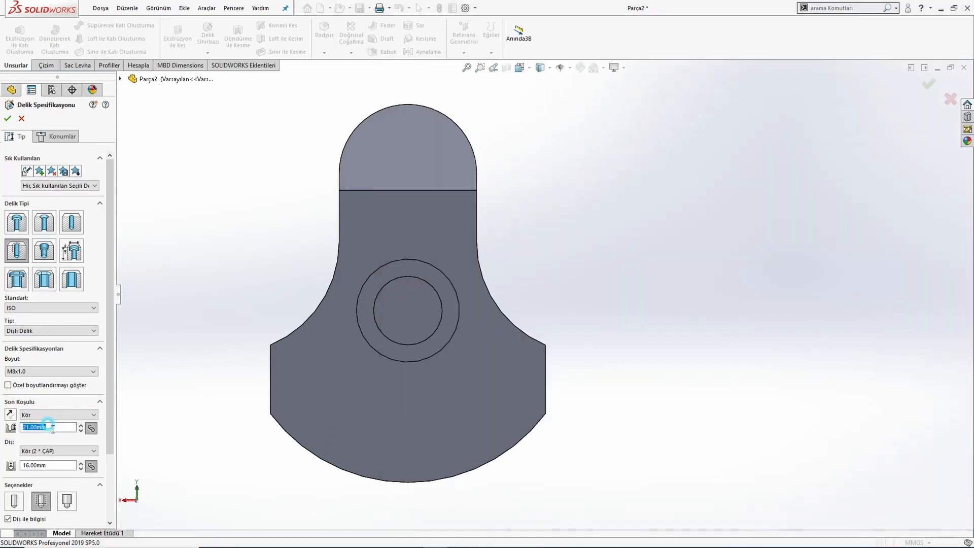
text(16)
key(Return)
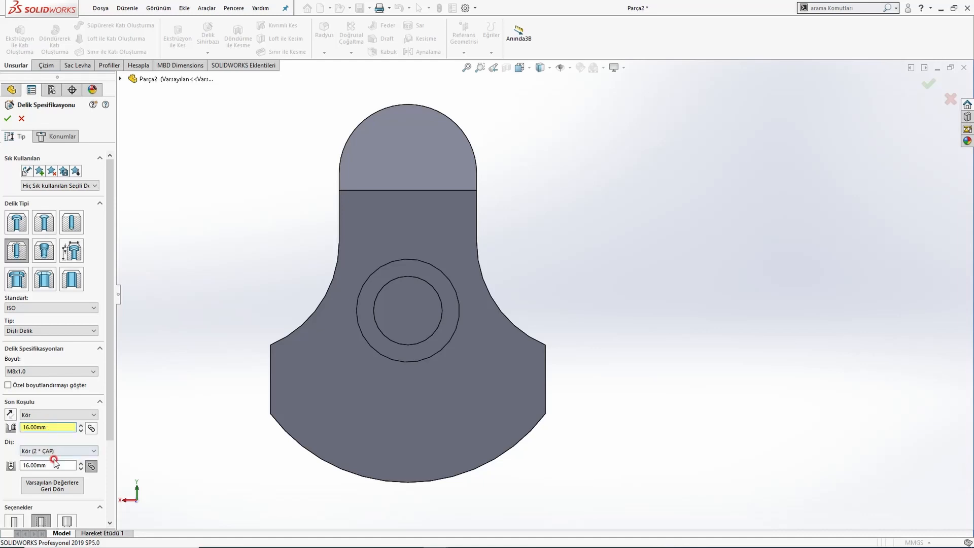
- Place the M8x1.0 tapped hole at the center of the thin shaft's end face and finish the hole
click(58, 136)
click(394, 310)
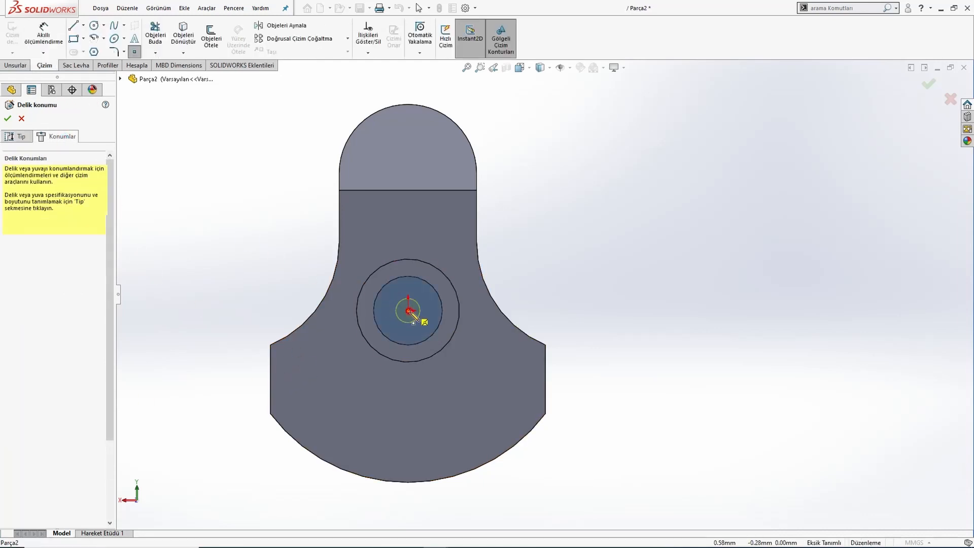
click(408, 310)
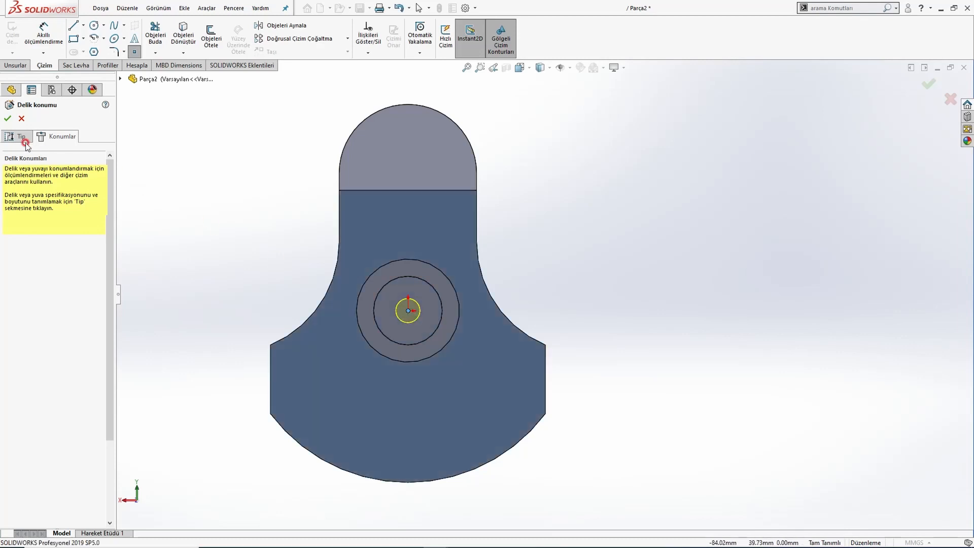
click(9, 121)
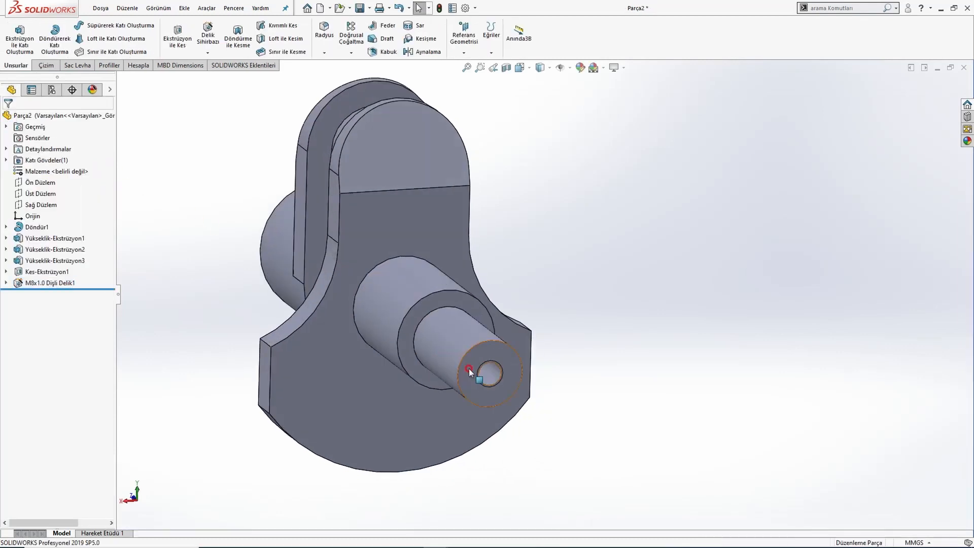
- Inspect the tapped hole from the side with hidden lines visible, and restore the shaded-with-edges display
scroll(493, 373, down, 5)
middle_drag(493, 358, 545, 359)
key(ctrl+4)
key(f)
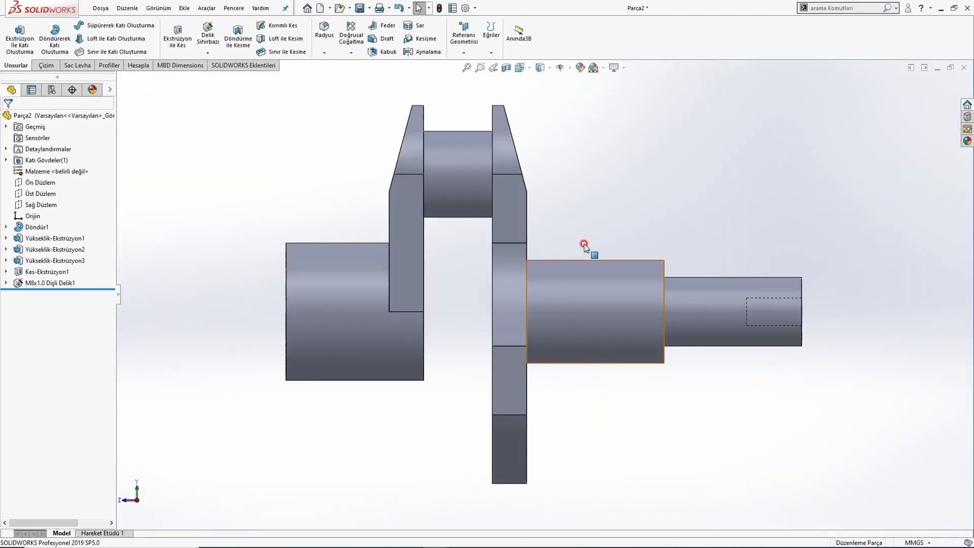
click(540, 68)
click(545, 119)
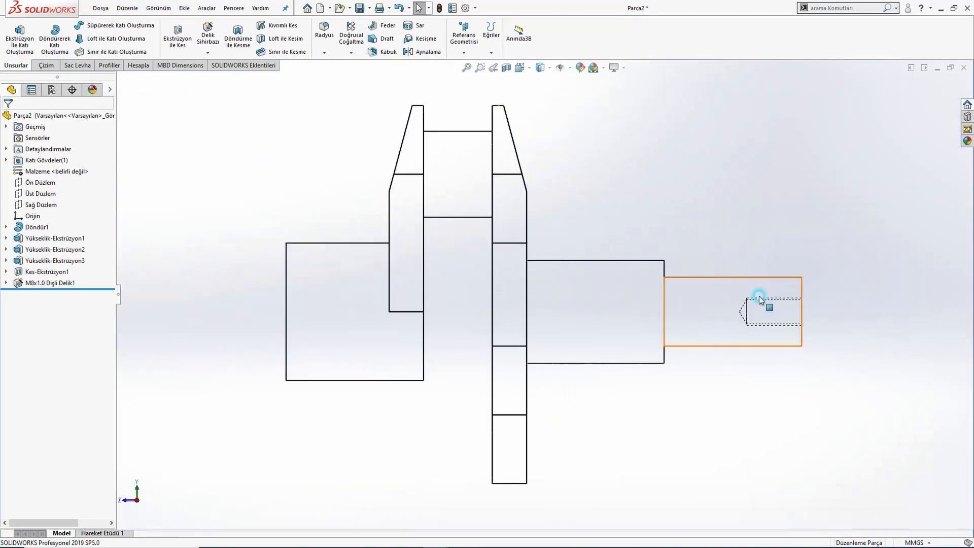
scroll(746, 307, down, 4)
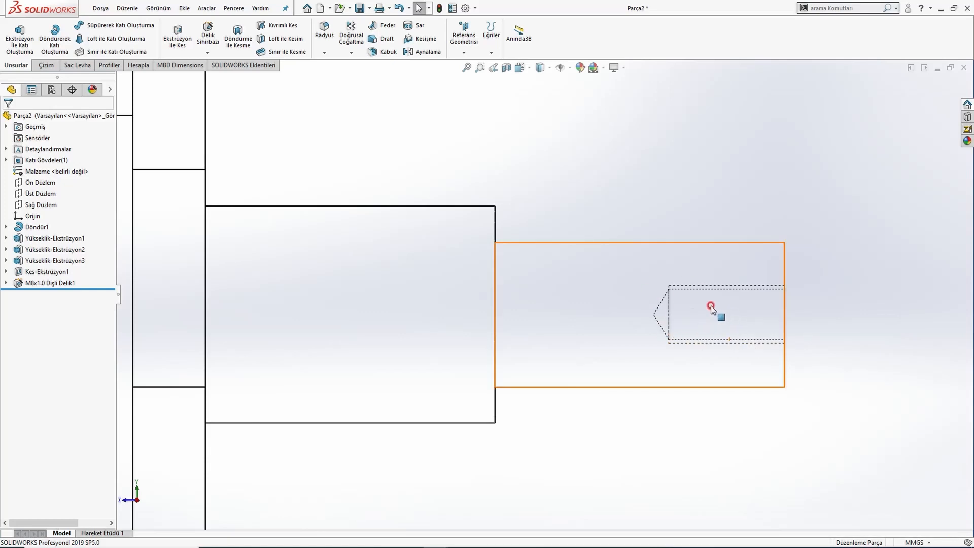
scroll(715, 306, up, 5)
click(539, 71)
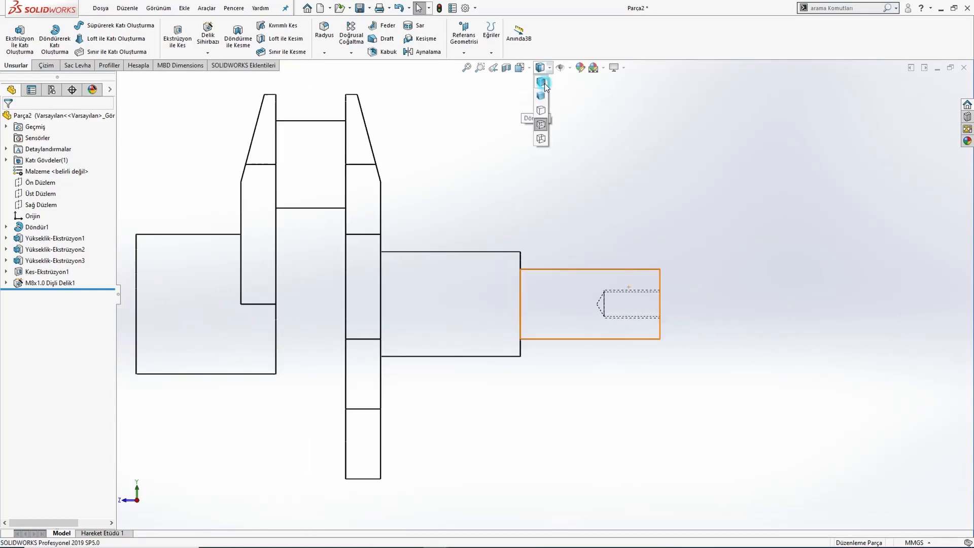
click(543, 83)
- Check the keyway in the PDF drawing and start a reference plane using Üst Düzlem as the first reference
key(alt+Tab)
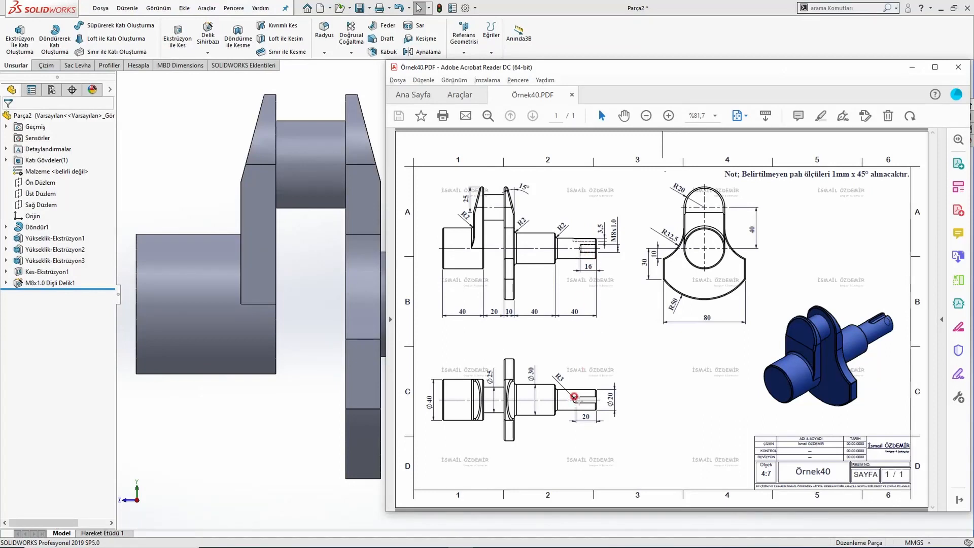
click(385, 368)
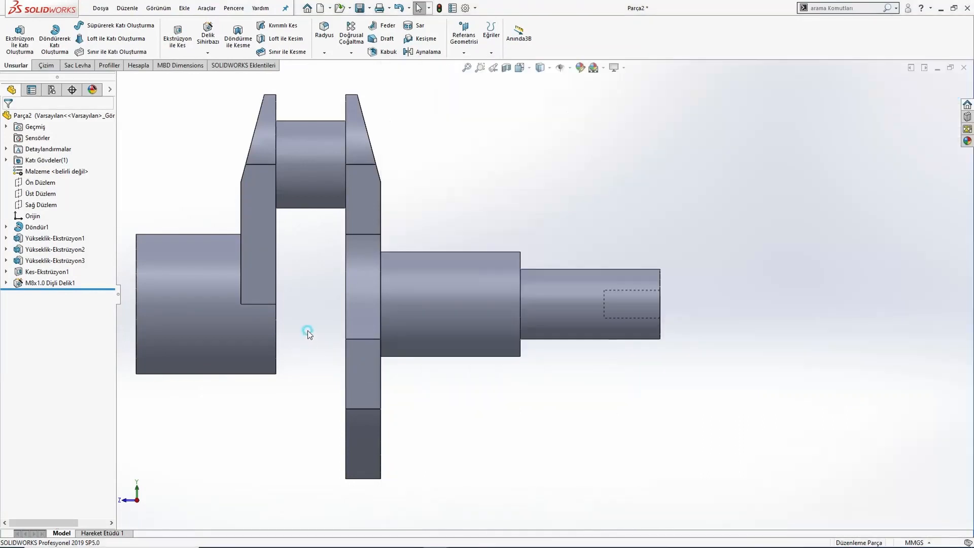
scroll(561, 261, up, 3)
middle_drag(561, 261, 520, 264)
key(ctrl+4)
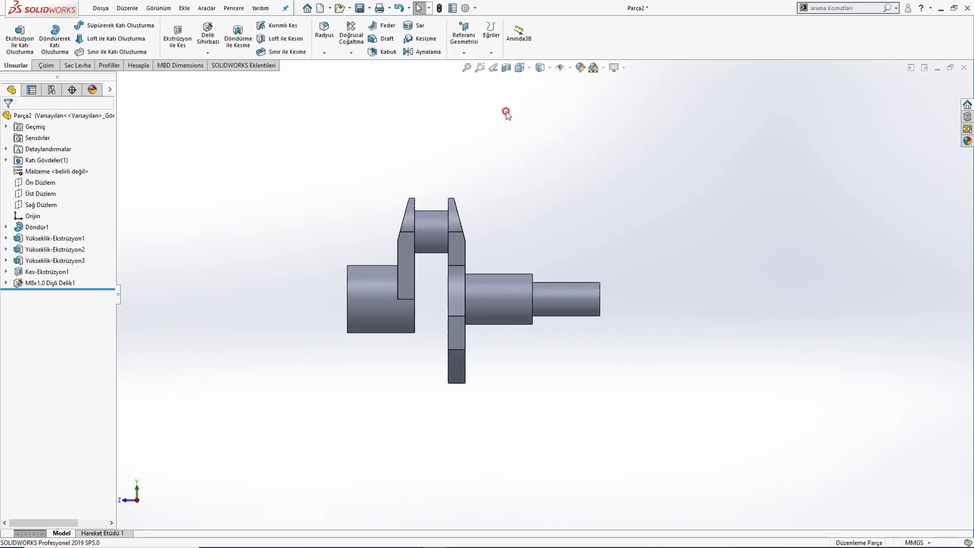
click(463, 33)
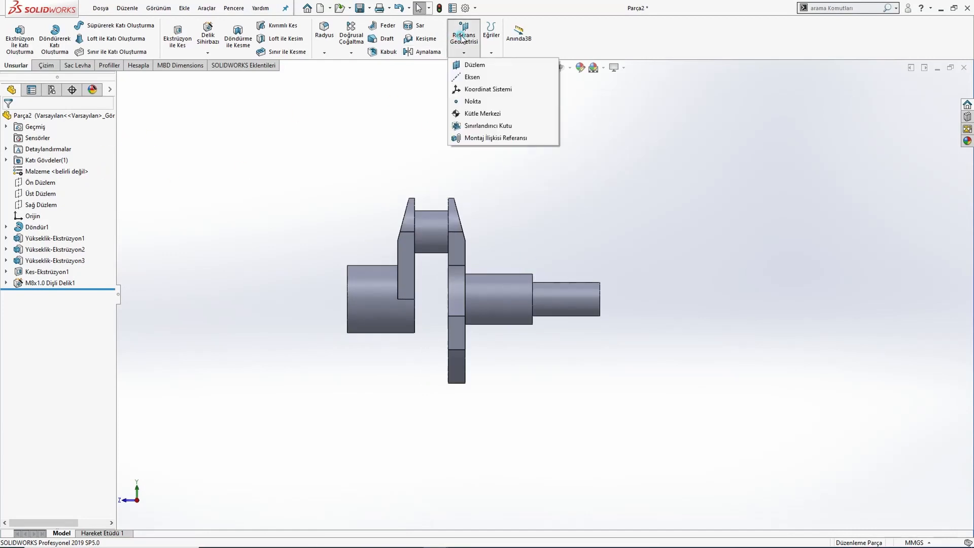
click(471, 65)
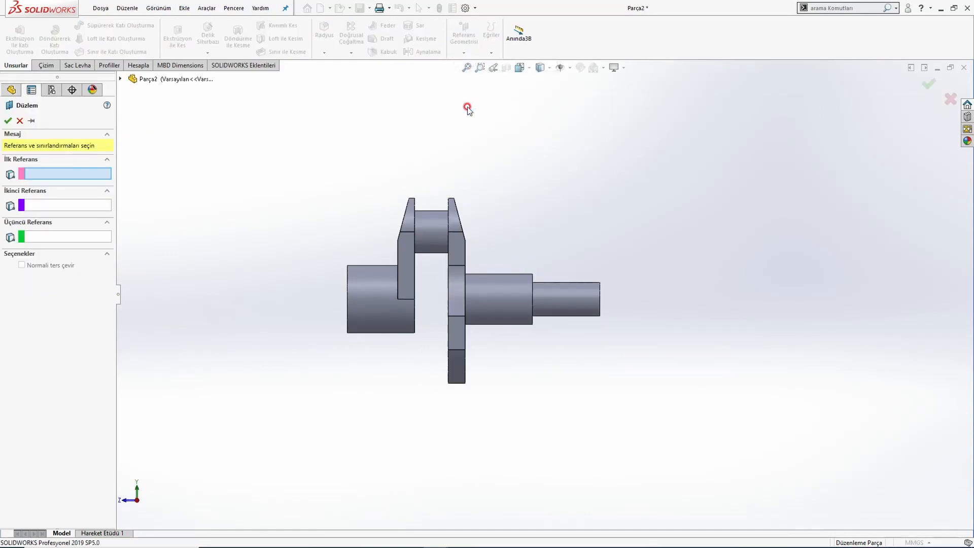
click(121, 79)
click(166, 157)
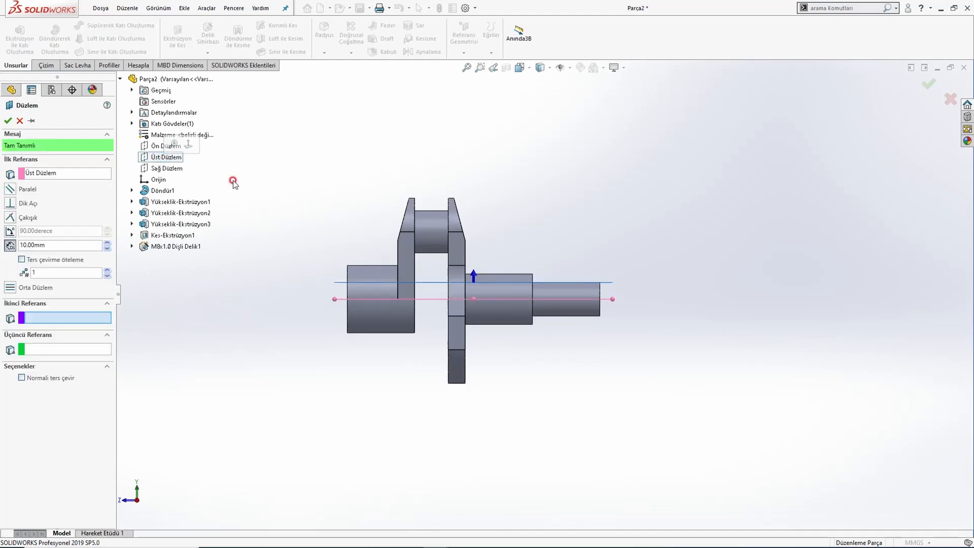
- Make the plane tangent to the thin shaft's cylindrical face and parallel to Üst Düzlem, and create it
scroll(558, 309, down, 3)
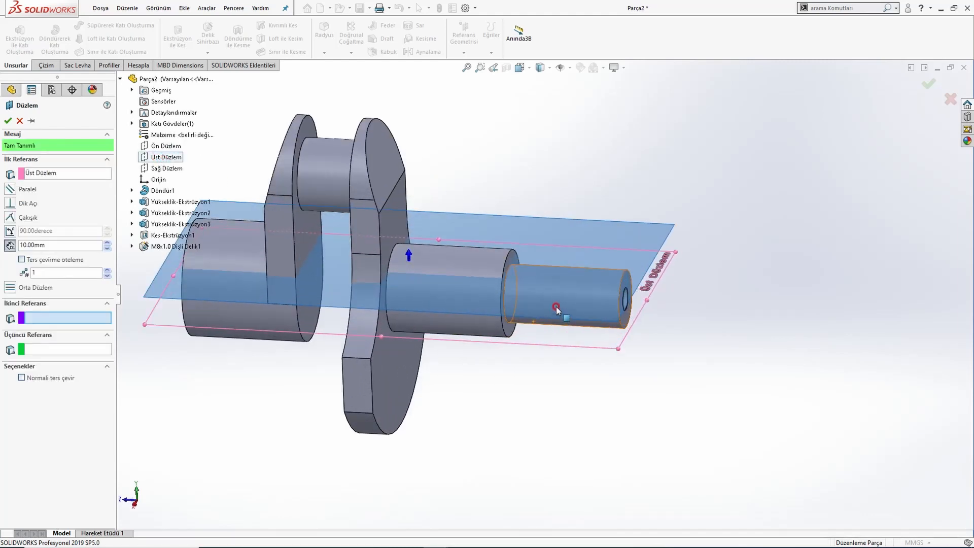
click(566, 295)
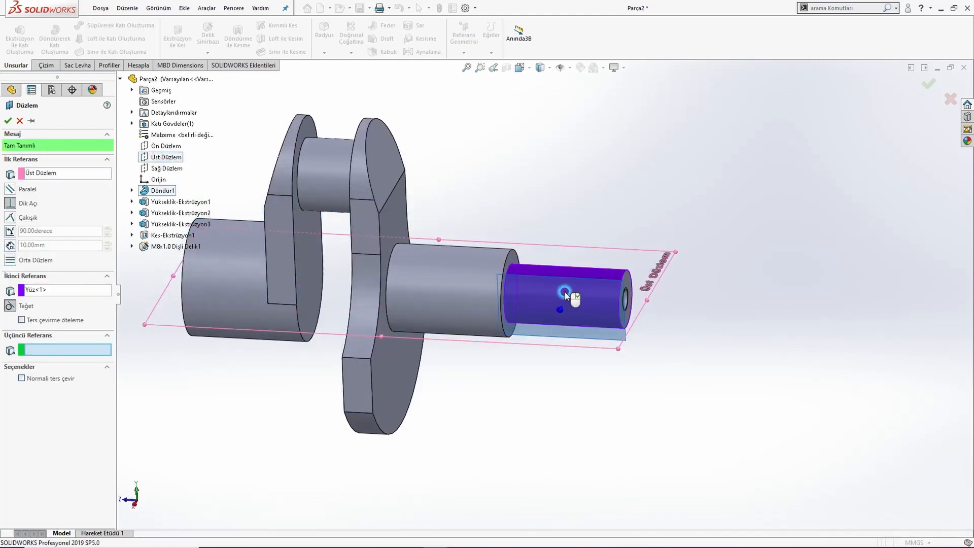
middle_drag(538, 301, 507, 299)
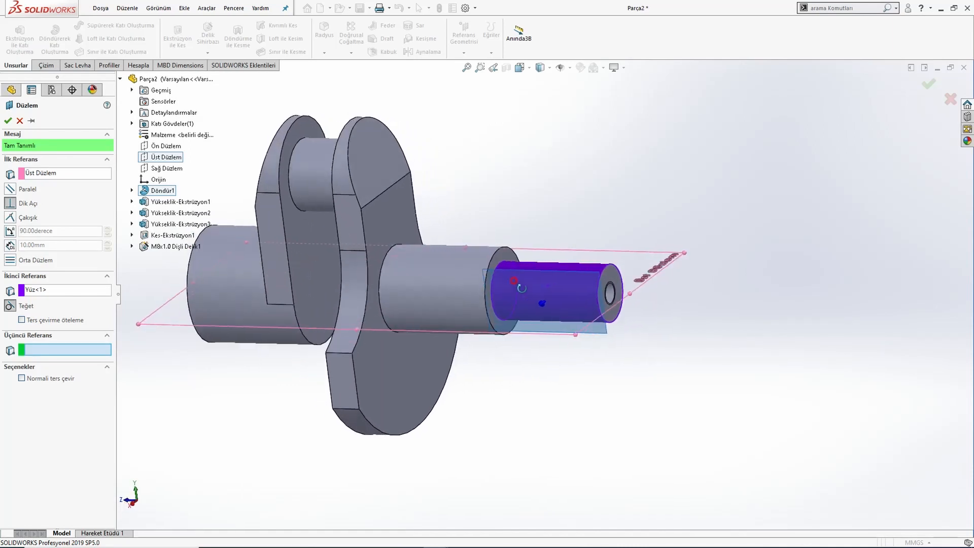
click(10, 191)
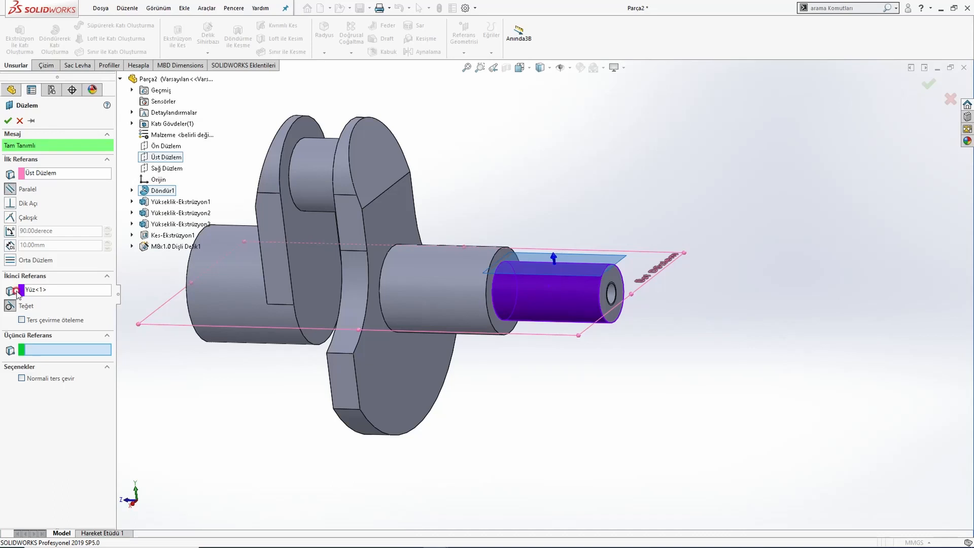
click(9, 121)
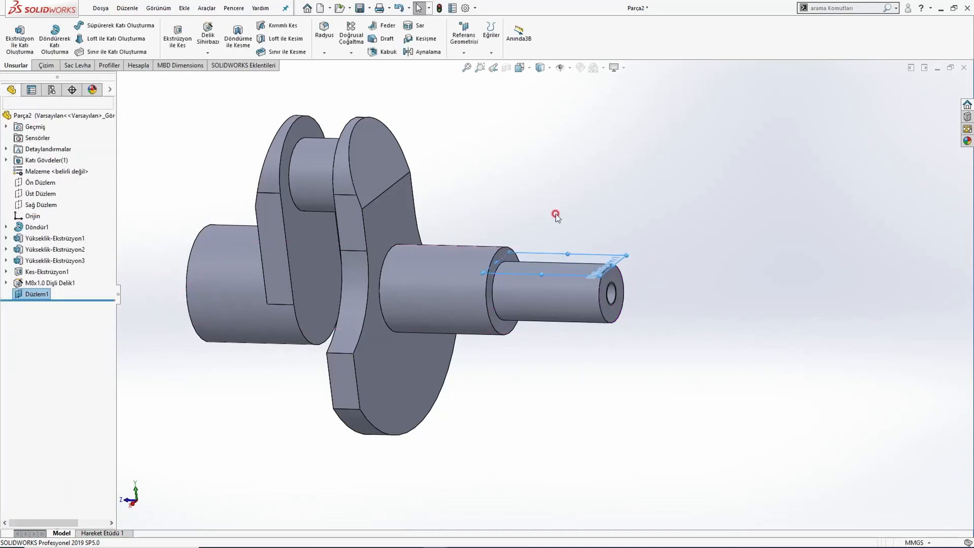
- Start a sketch on the tangent plane Düzlem1 and check the keyway dimensions in the PDF drawing
scroll(608, 264, down, 3)
click(608, 264)
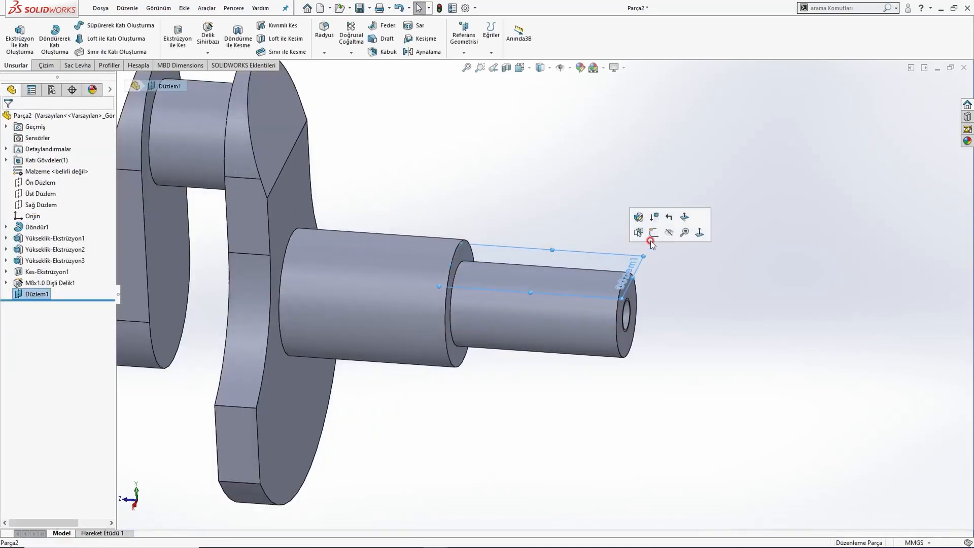
click(651, 234)
middle_drag(644, 233, 648, 313)
key(ctrl+8)
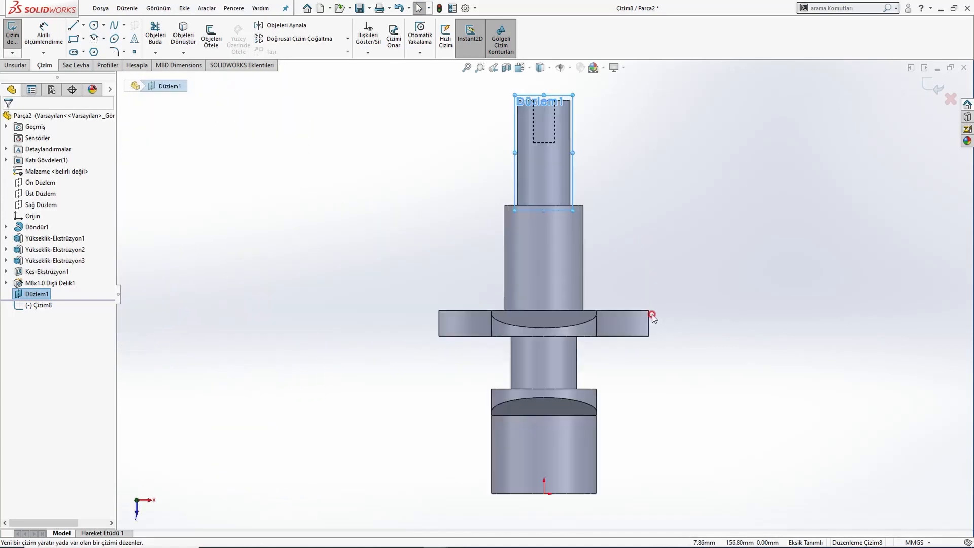
scroll(548, 158, down, 3)
key(alt+Tab)
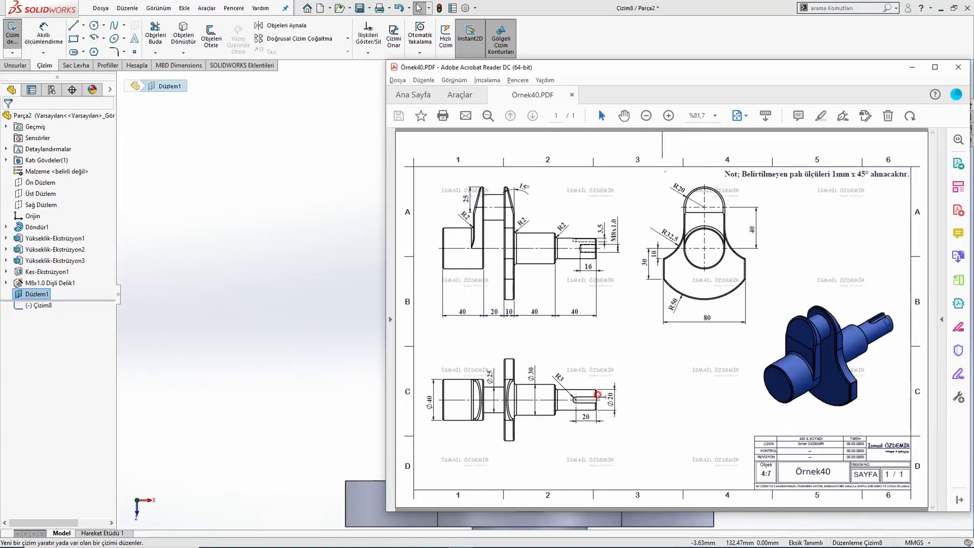
key(alt+Tab)
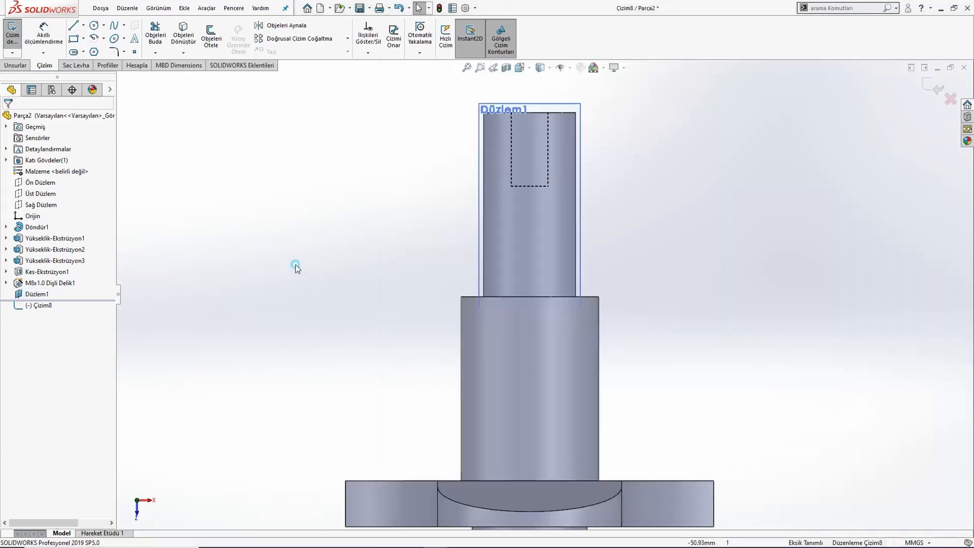
- Sketch a centerpoint slot along the shaft axis, centered on the thin shaft's end edge, with about 20 mm half-length and 2.65 mm end radius
click(94, 51)
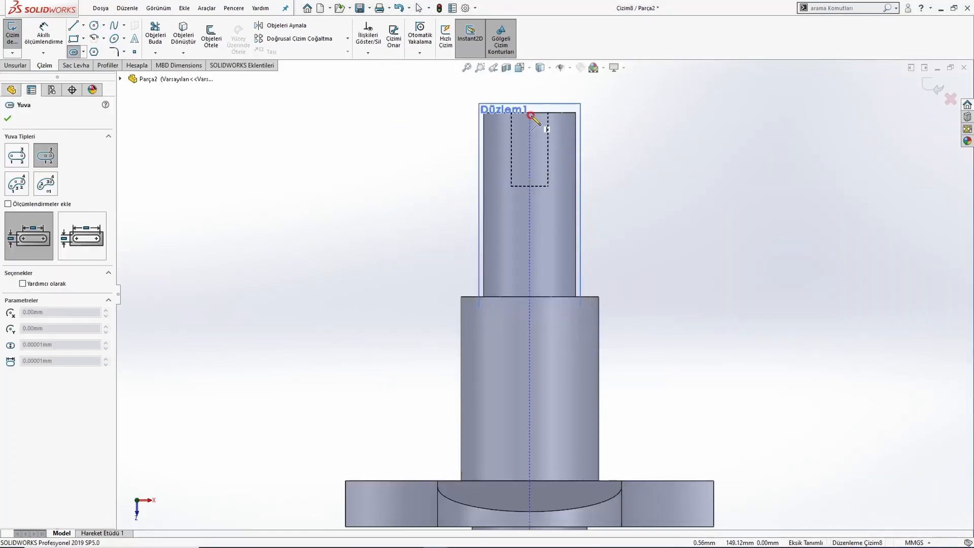
click(530, 112)
click(529, 205)
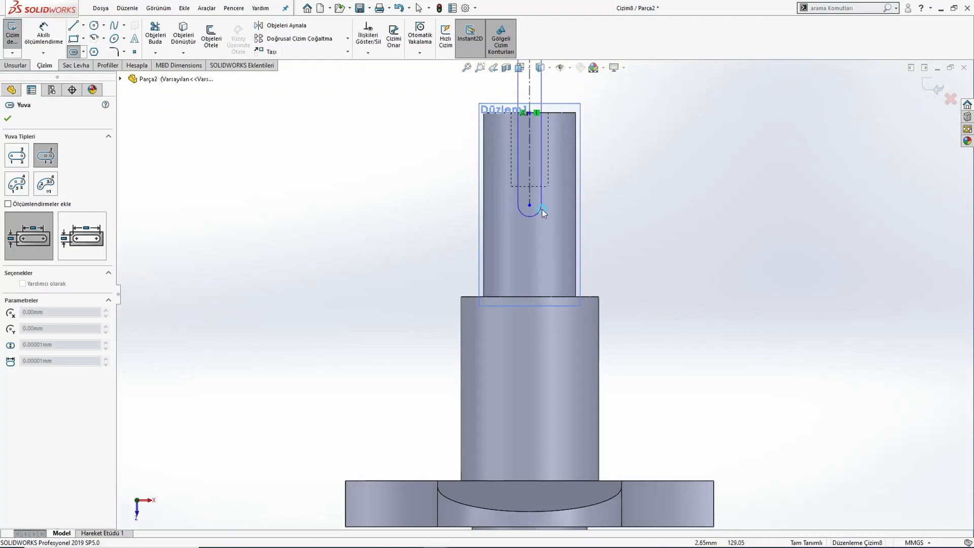
click(542, 209)
scroll(539, 220, up, 3)
scroll(530, 202, down, 3)
key(Escape)
scroll(570, 175, down, 1)
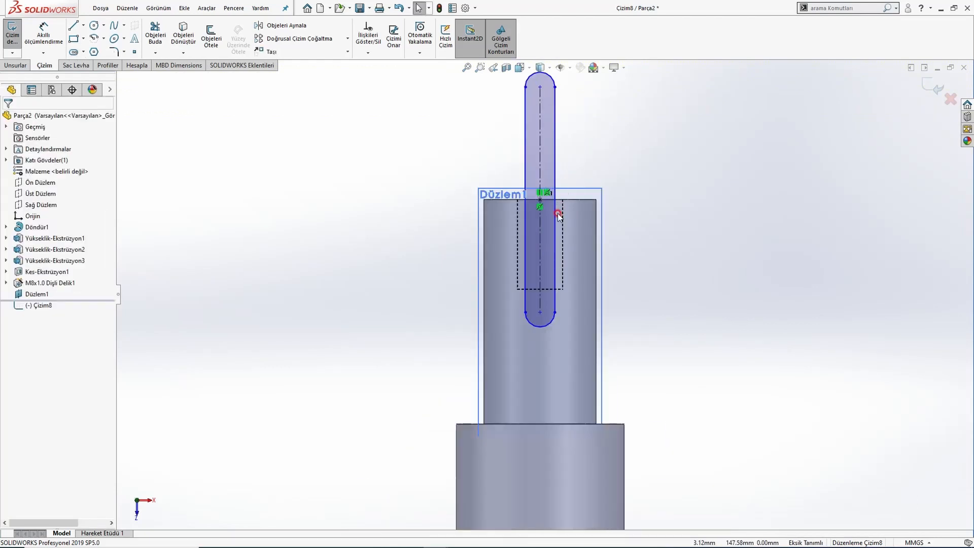
- Check the keyway radius in the PDF drawing and dimension the slot's end arc to R3 mm
key(alt+Tab)
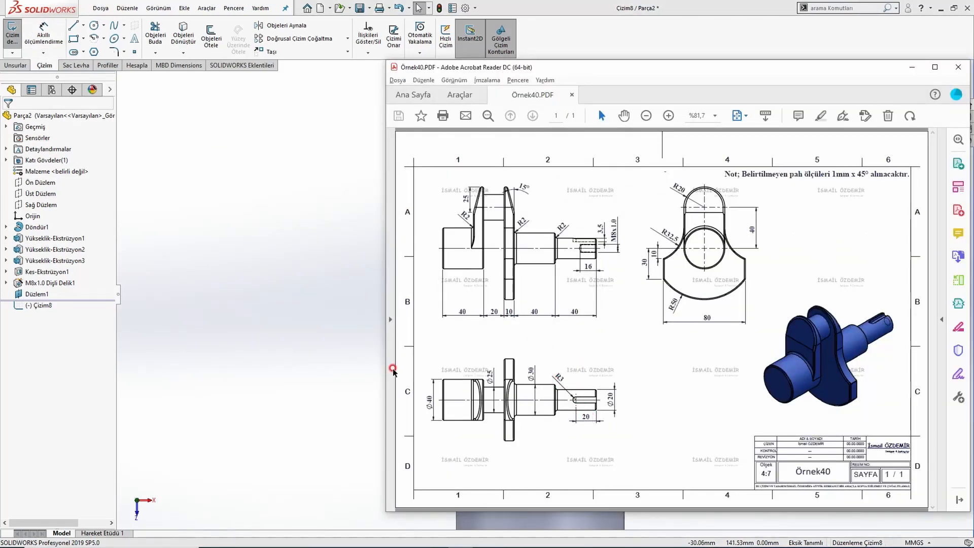
key(alt+Tab)
click(43, 36)
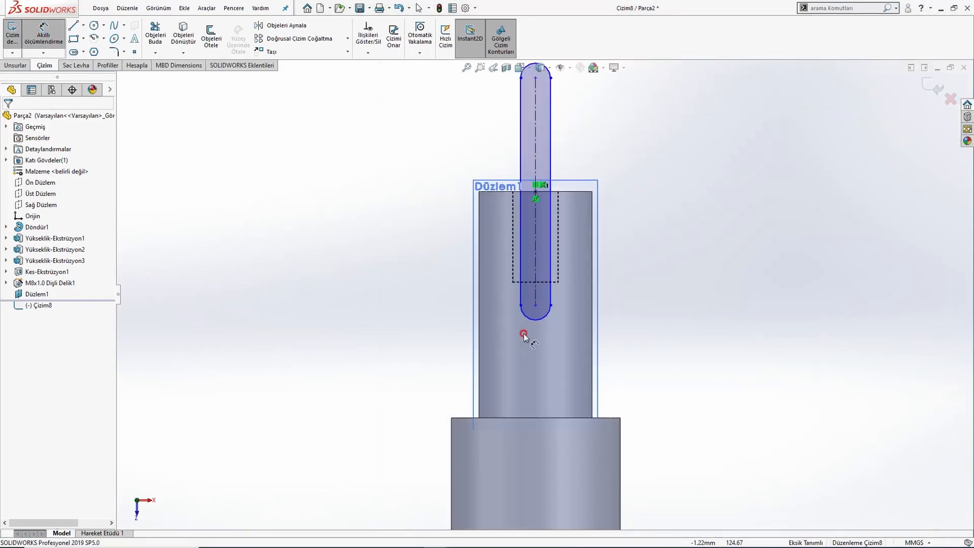
click(530, 317)
click(441, 357)
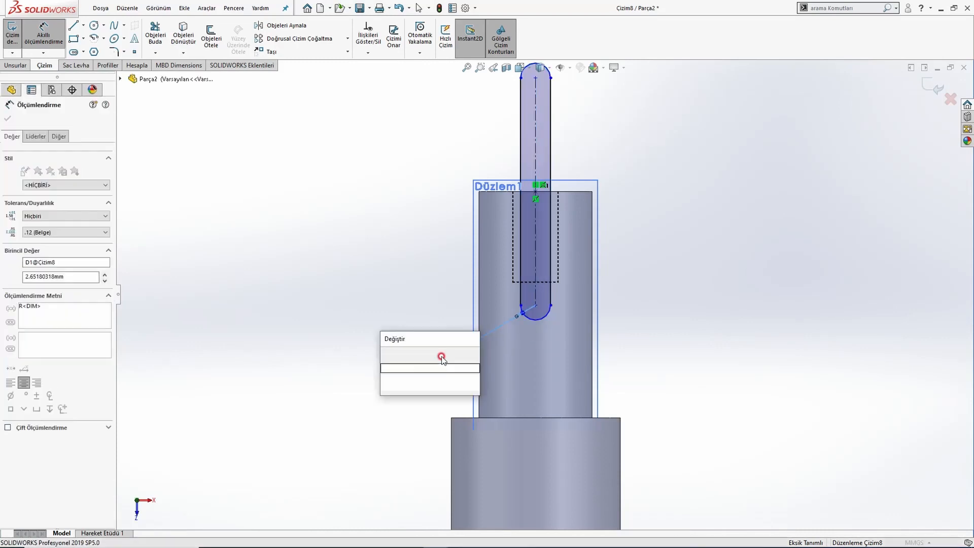
text(3)
key(Return)
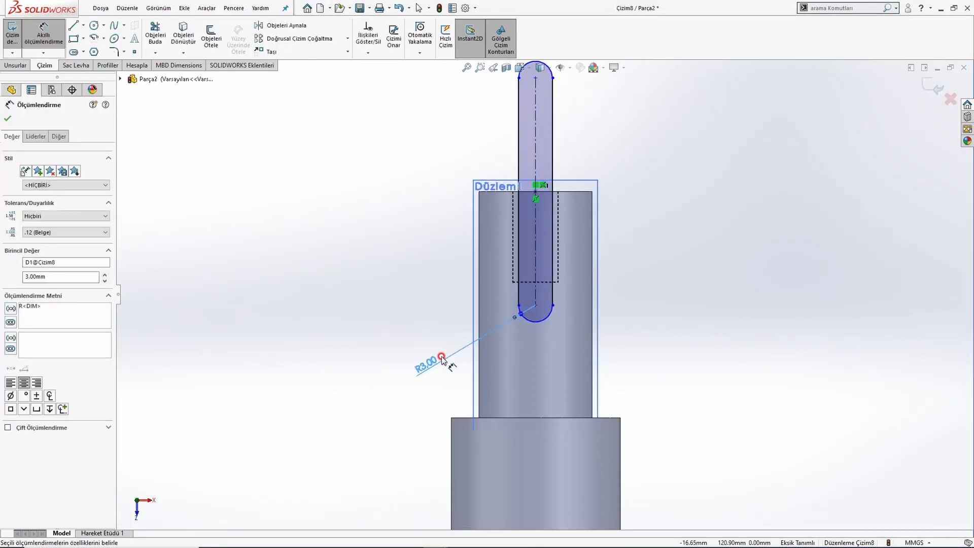
- Dimension the distance from the slot's inner arc center to the thin shaft's end edge as 20 mm
click(535, 305)
click(568, 192)
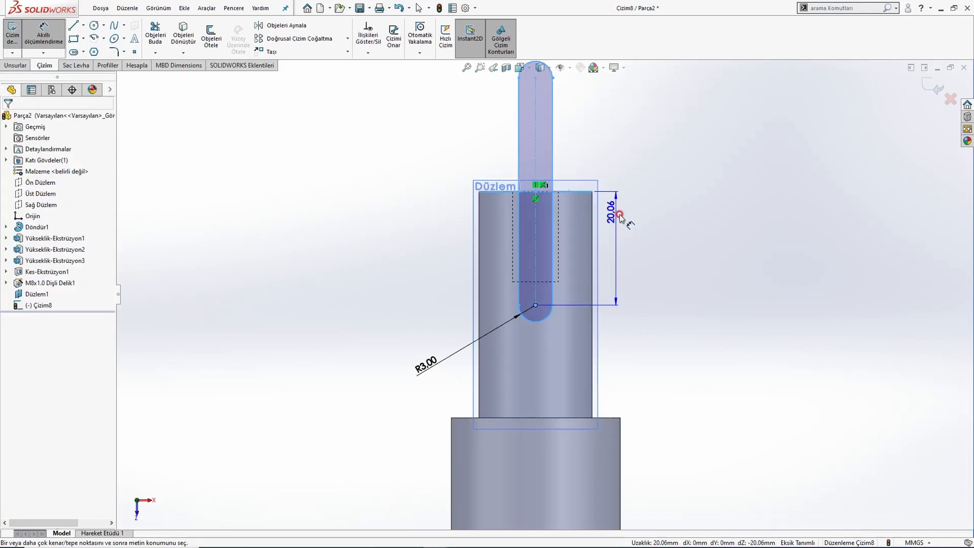
click(642, 231)
text(20)
key(Return)
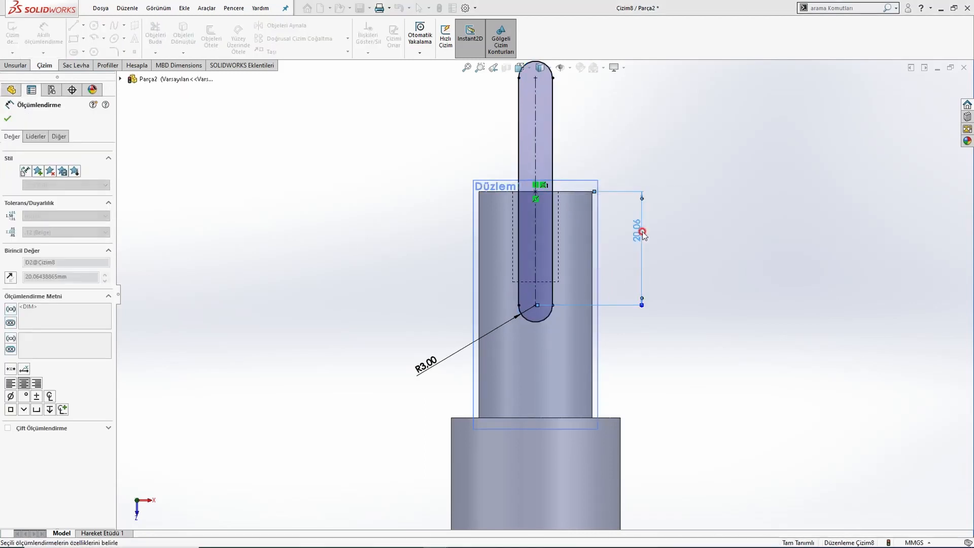
key(Escape)
- Check the keyway depth in the PDF drawing and cut-extrude the slot sketch 3.5 mm deep into the thin shaft
scroll(520, 263, up, 2)
mouse_move(530, 267)
middle_down()
mouse_move(520, 205)
mouse_move(496, 163)
middle_up()
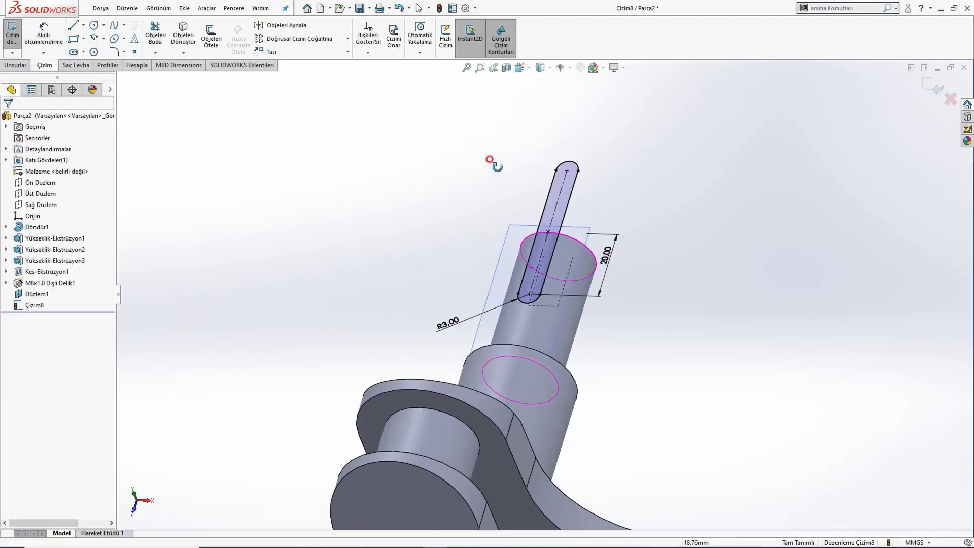
key(alt+Tab)
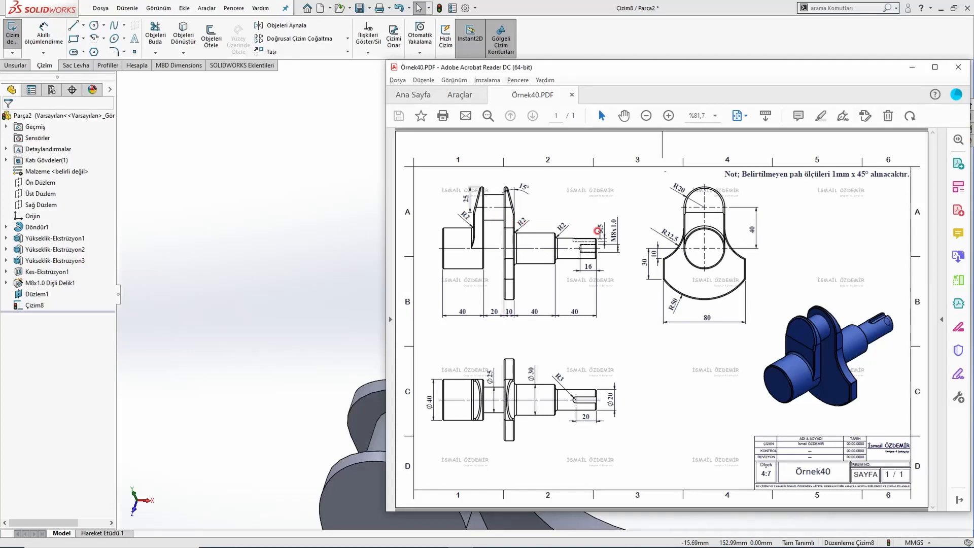
click(360, 254)
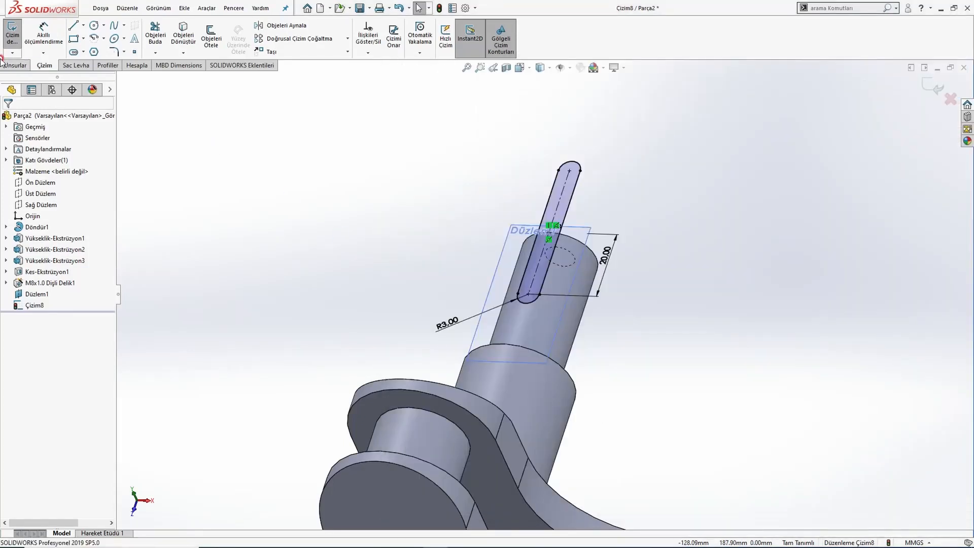
click(11, 65)
click(169, 44)
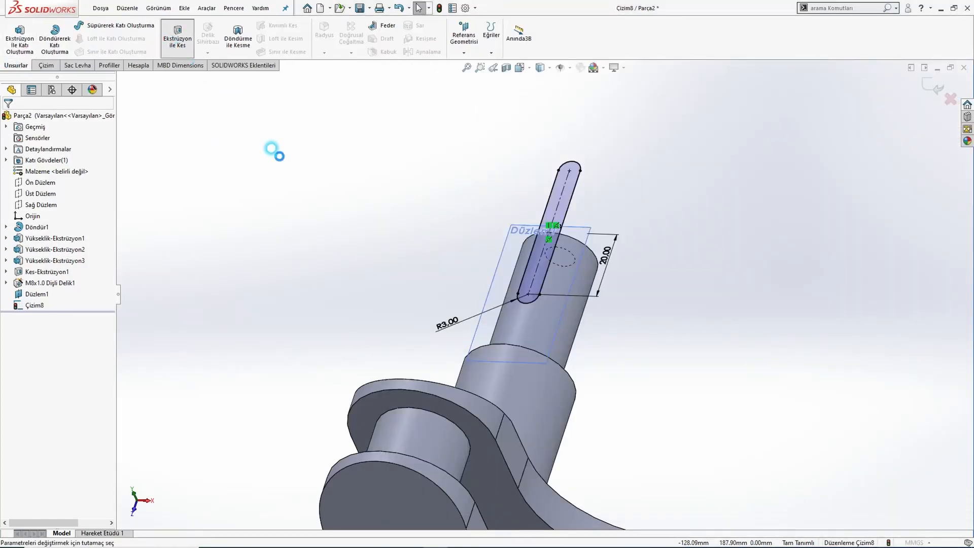
text(3.5)
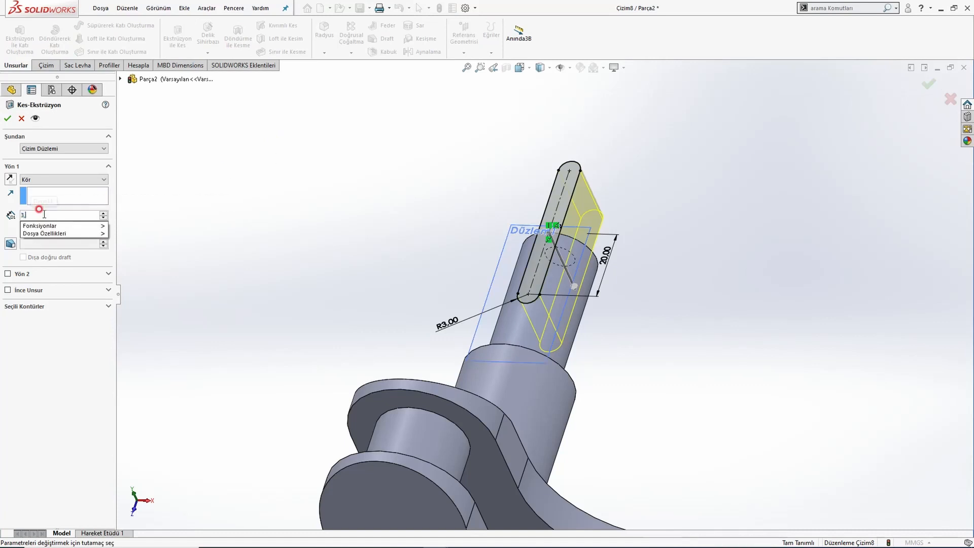
key(Return)
click(6, 118)
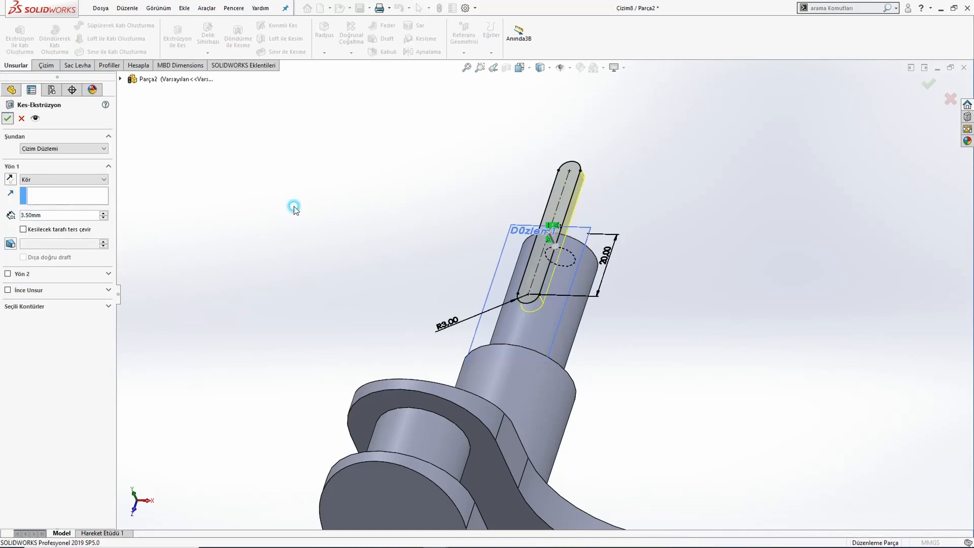
- Hide the reference plane Düzlem1 and inspect the keyway cut on the thin shaft
click(522, 233)
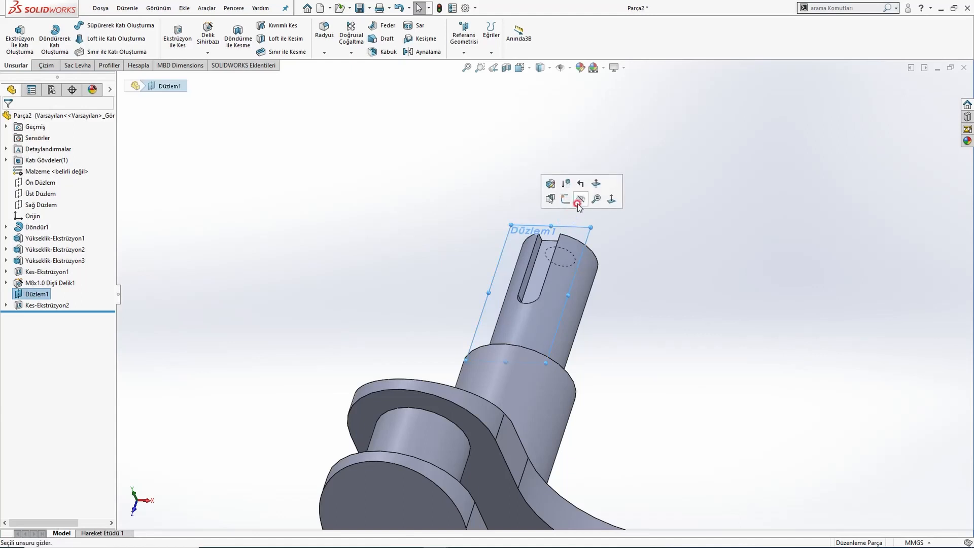
click(578, 202)
middle_drag(513, 248, 532, 251)
scroll(468, 269, down, 4)
scroll(533, 251, up, 4)
key(ctrl+4)
key(f)
middle_drag(504, 218, 570, 239)
key(ctrl+4)
- Fillet the edges where both main shafts meet the webs and the thin shaft's shoulder with a 2 mm radius, per the PDF drawing
key(alt+Tab)
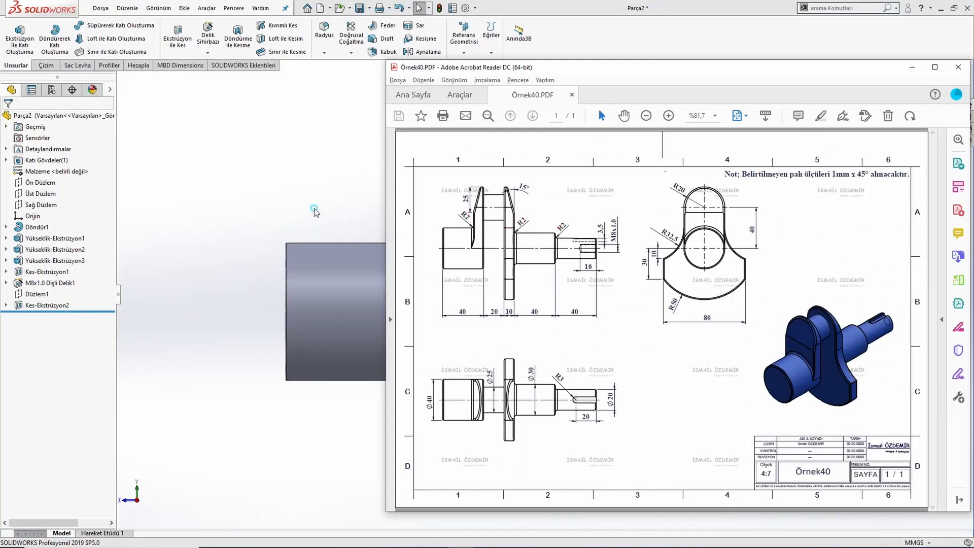
key(alt+Tab)
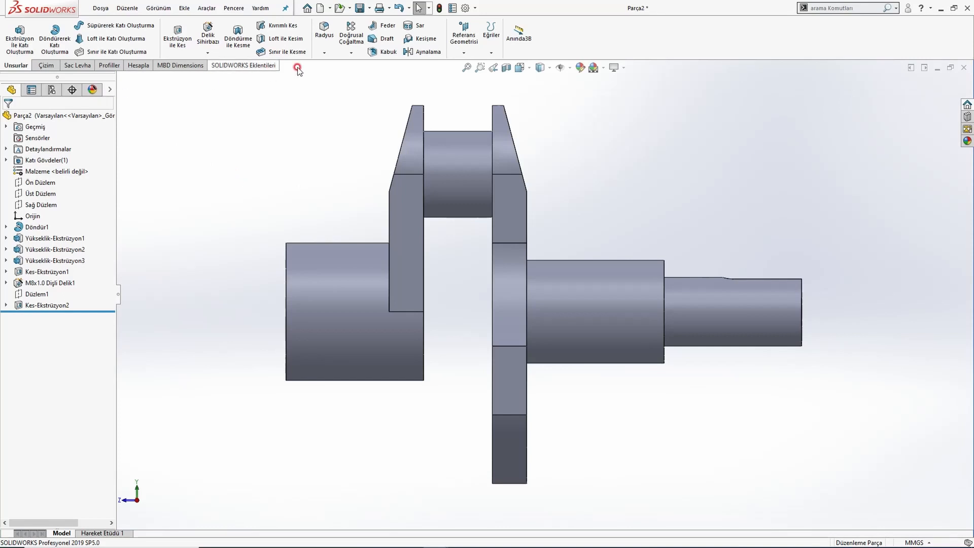
click(325, 31)
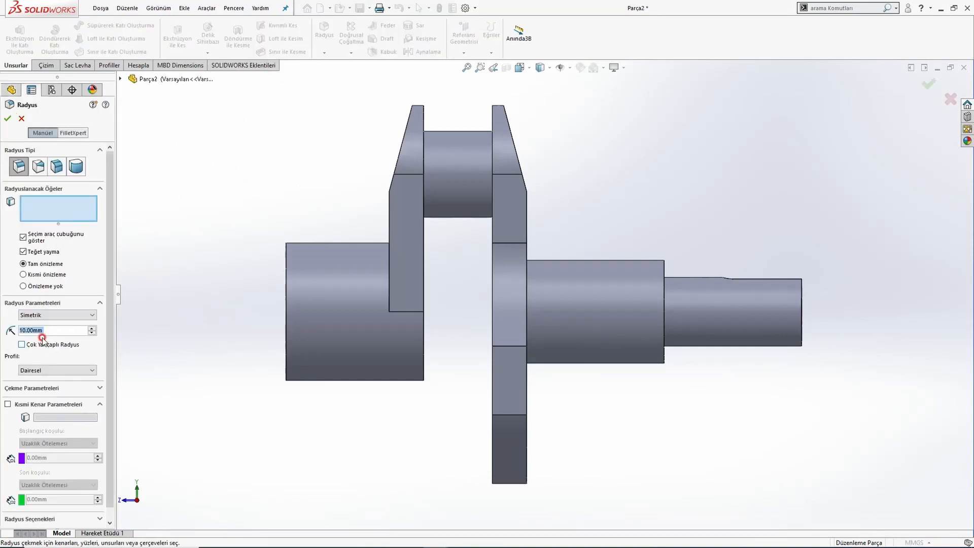
text(2)
key(Return)
key(ctrl+7)
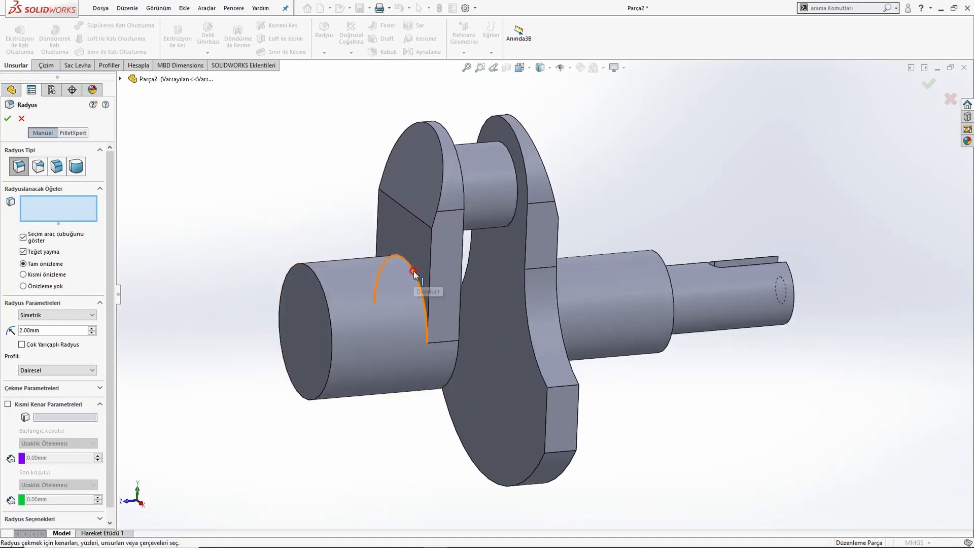
click(414, 273)
middle_drag(414, 274, 514, 275)
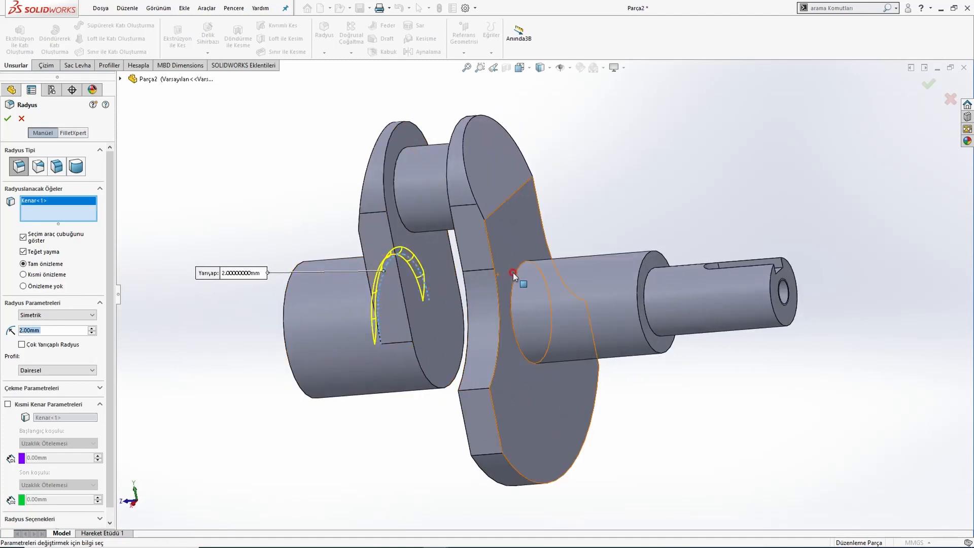
click(513, 276)
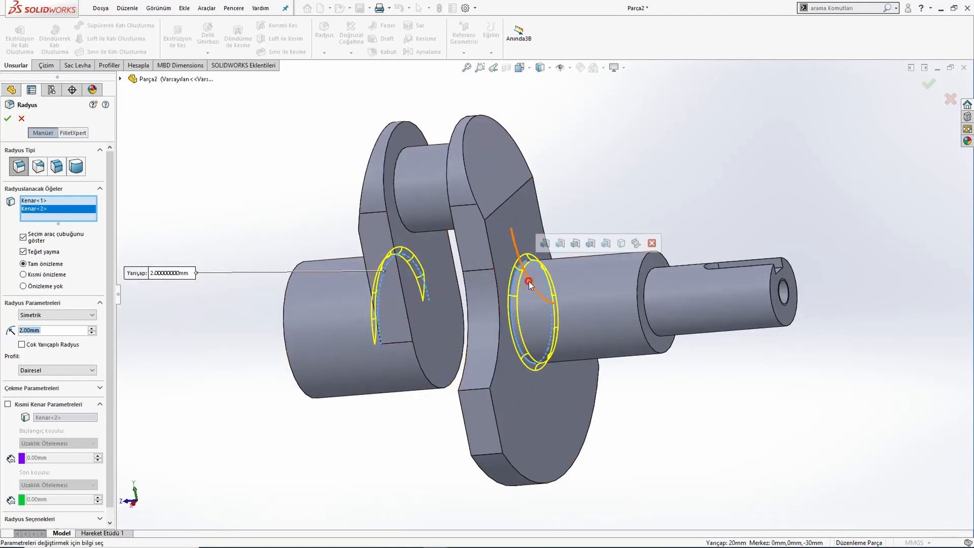
click(651, 275)
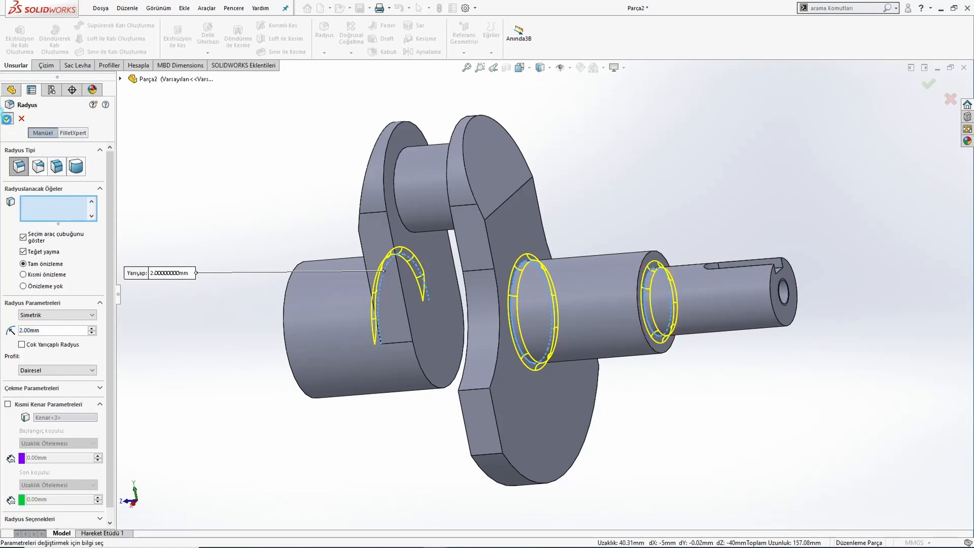
click(7, 118)
- Inspect the filleted part from the side and read the chamfer note for unspecified edges in the PDF drawing
key(ctrl+4)
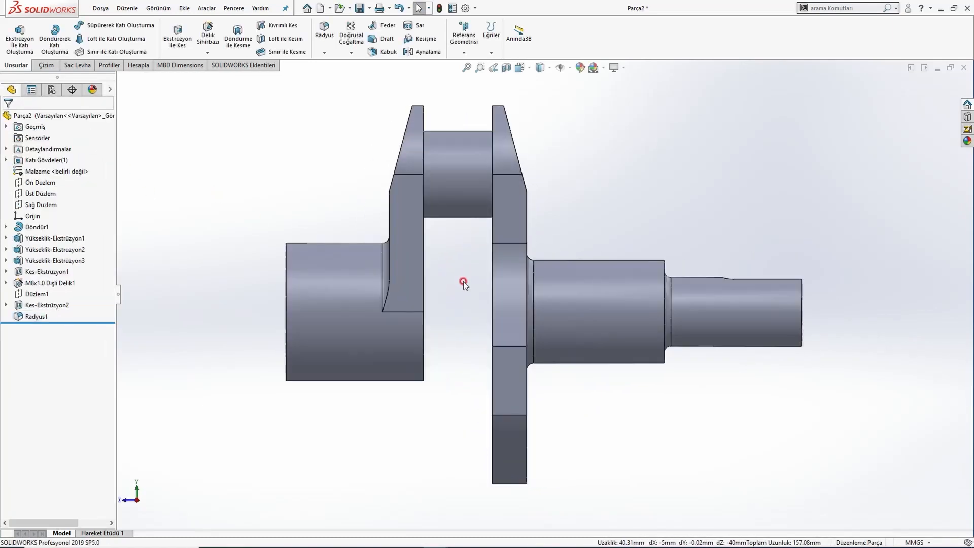
key(alt+Tab)
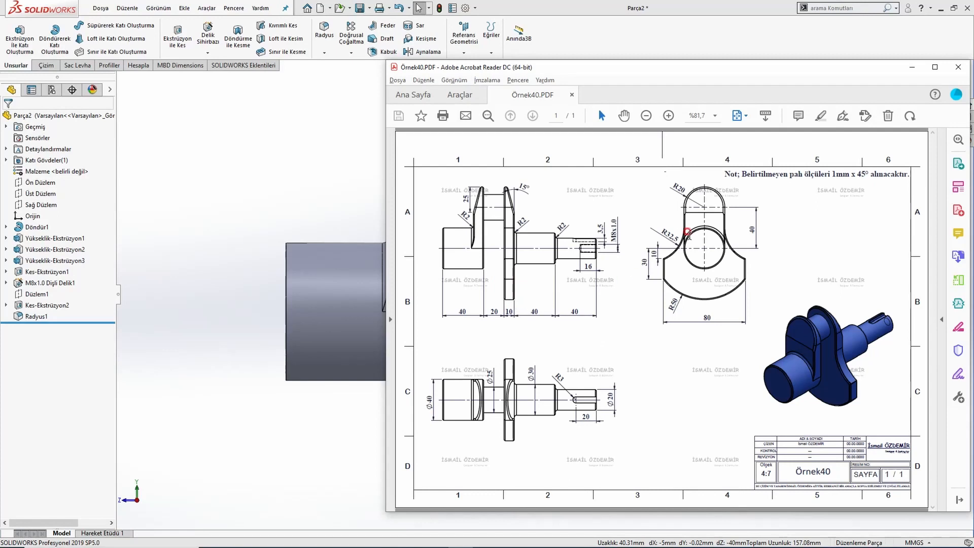
drag(726, 173, 885, 180)
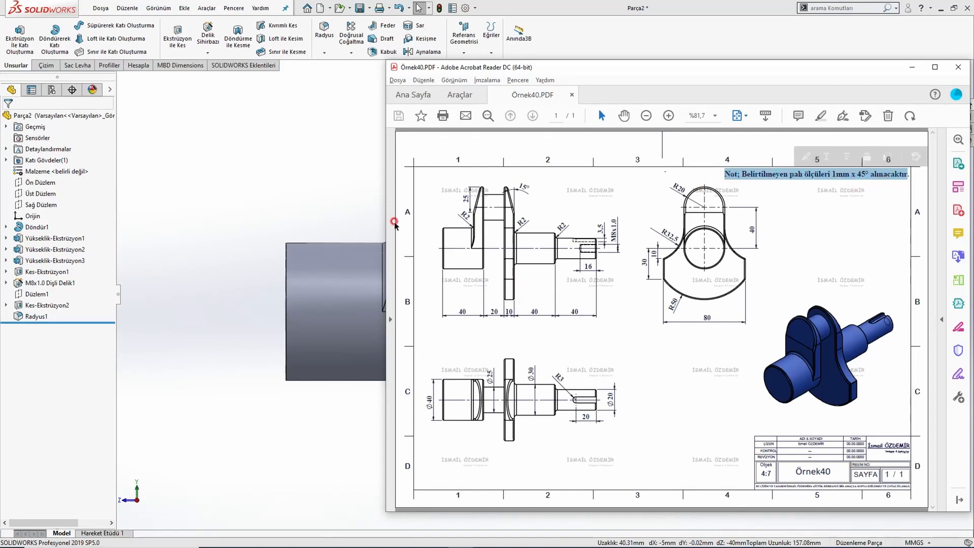
key(ctrl+a)
click(619, 219)
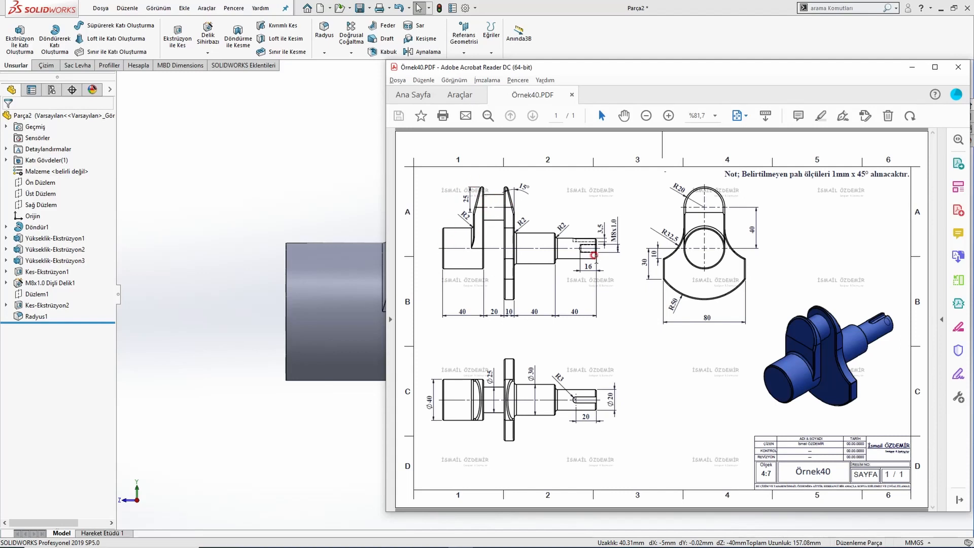
click(249, 219)
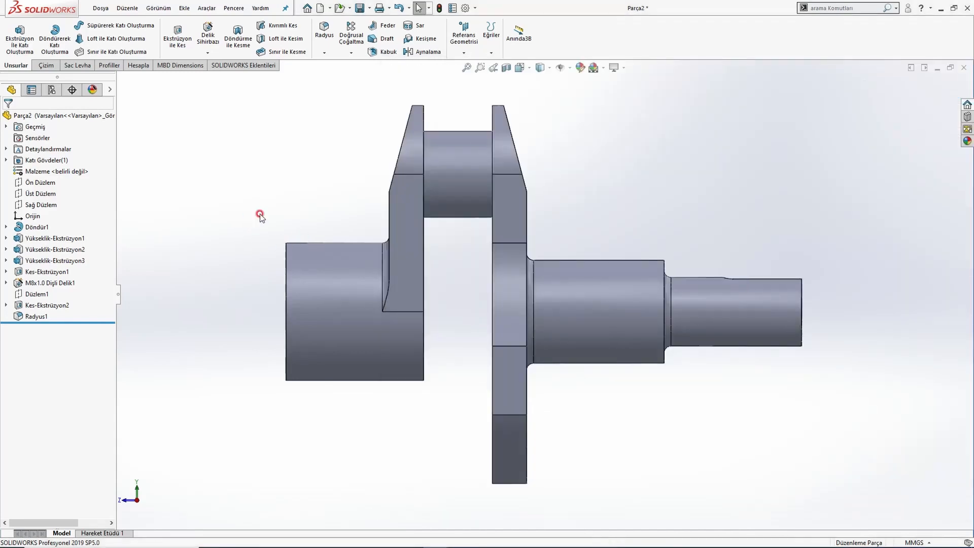
- Start a 1 mm x 45° chamfer and select the thick shaft's end edge and the outline edges on both faces of its web
click(322, 55)
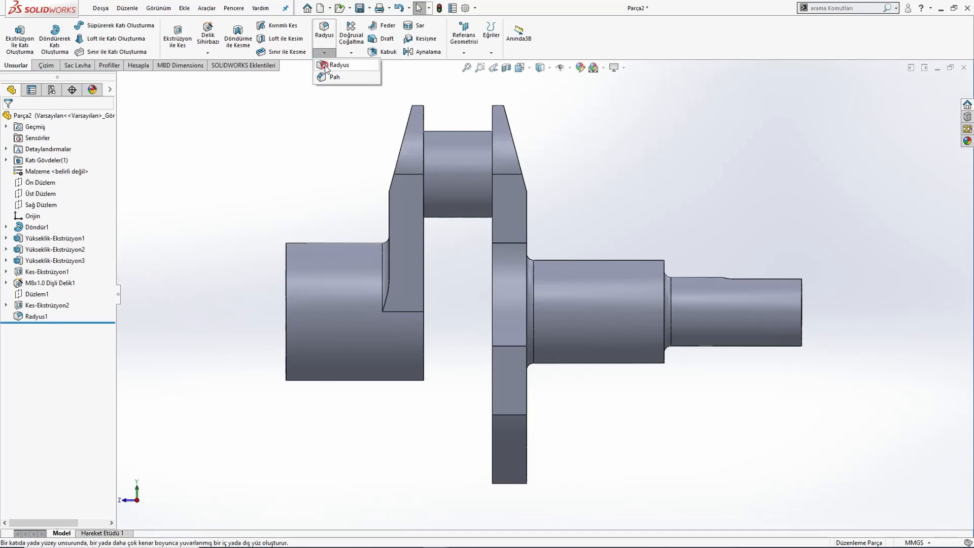
click(329, 78)
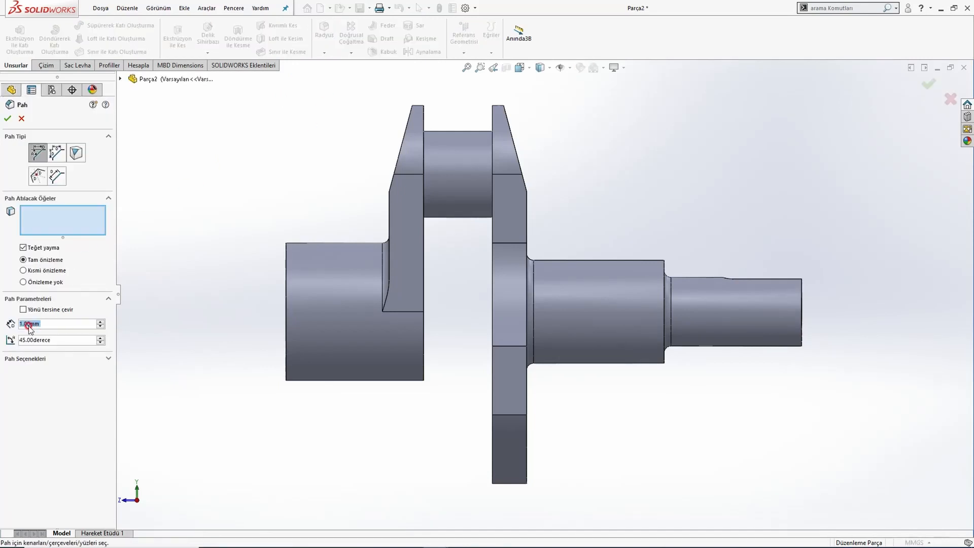
middle_drag(274, 225, 279, 233)
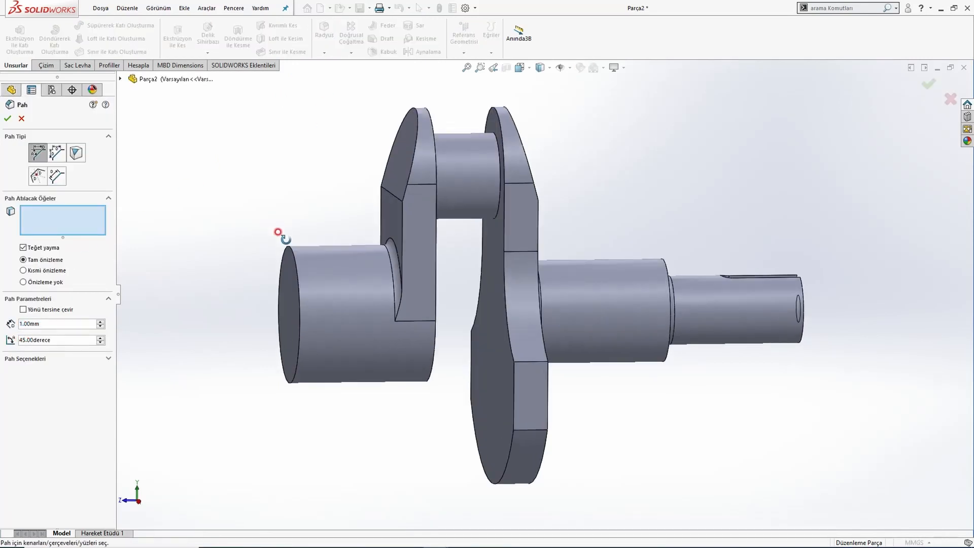
click(298, 267)
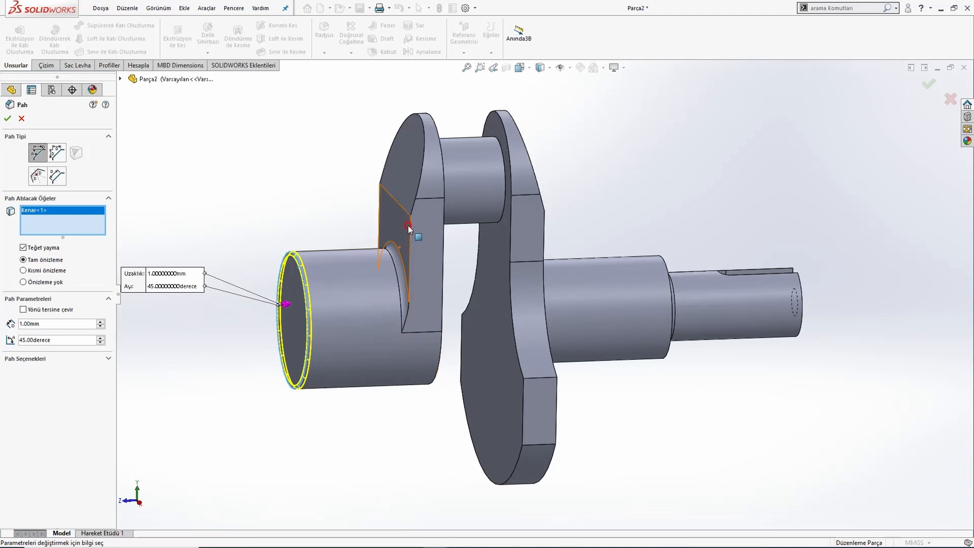
click(414, 207)
click(388, 175)
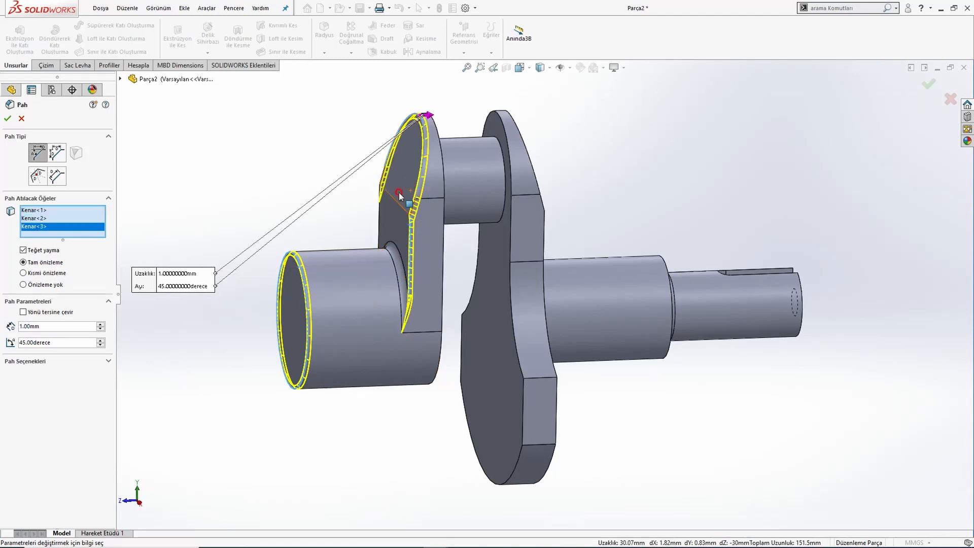
middle_drag(370, 206, 314, 236)
click(381, 225)
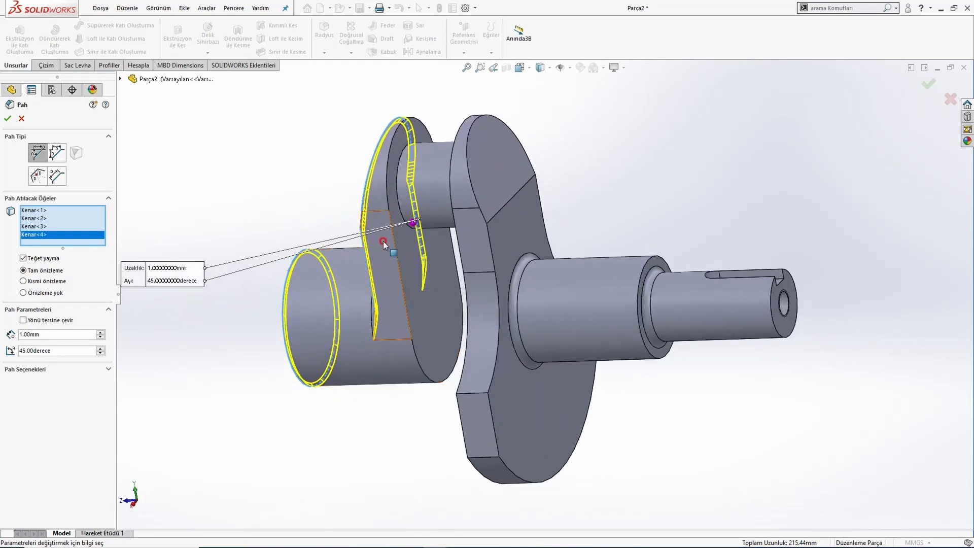
click(391, 204)
- Add the outline edges of the counterweight web's crankpin-side face to the 1 mm x 45° chamfer
middle_drag(399, 245, 516, 331)
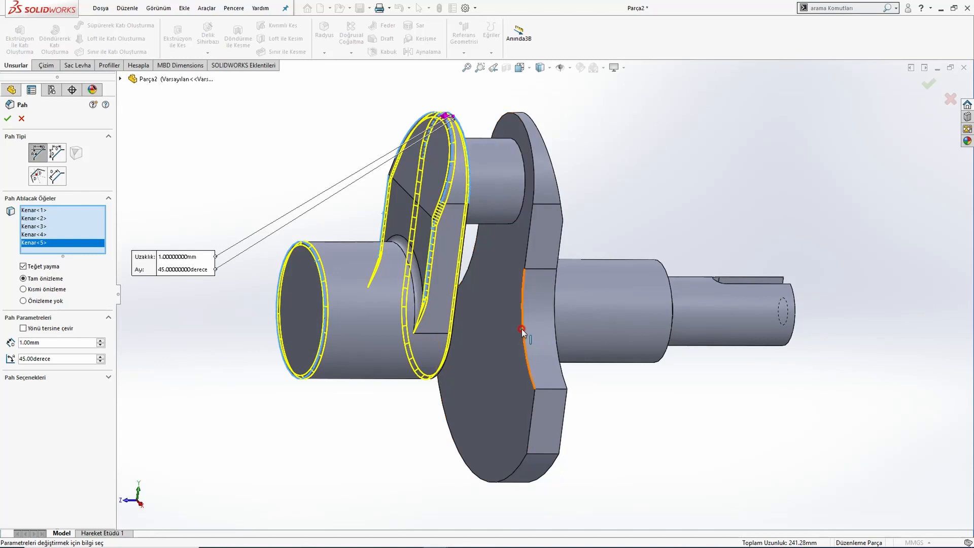
click(521, 336)
click(516, 427)
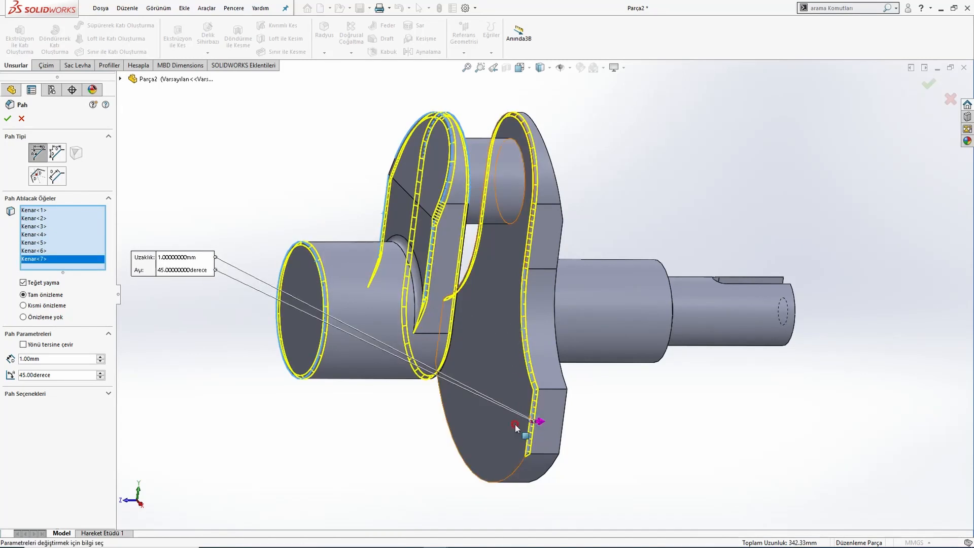
click(512, 473)
middle_drag(510, 471, 508, 201)
click(441, 376)
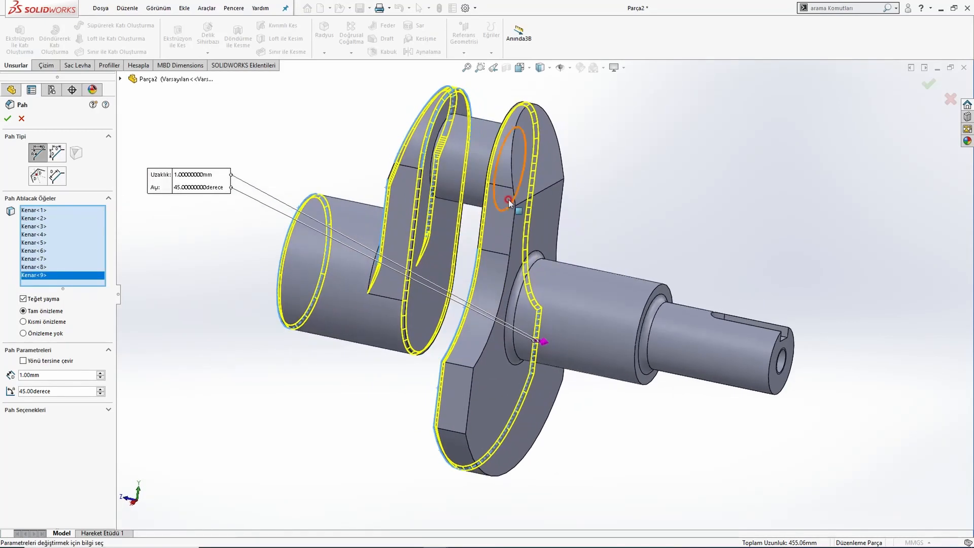
- Add the outline edges of the counterweight web's shaft-side face, including its upper arc and both flanks, to the chamfer
click(511, 170)
click(504, 232)
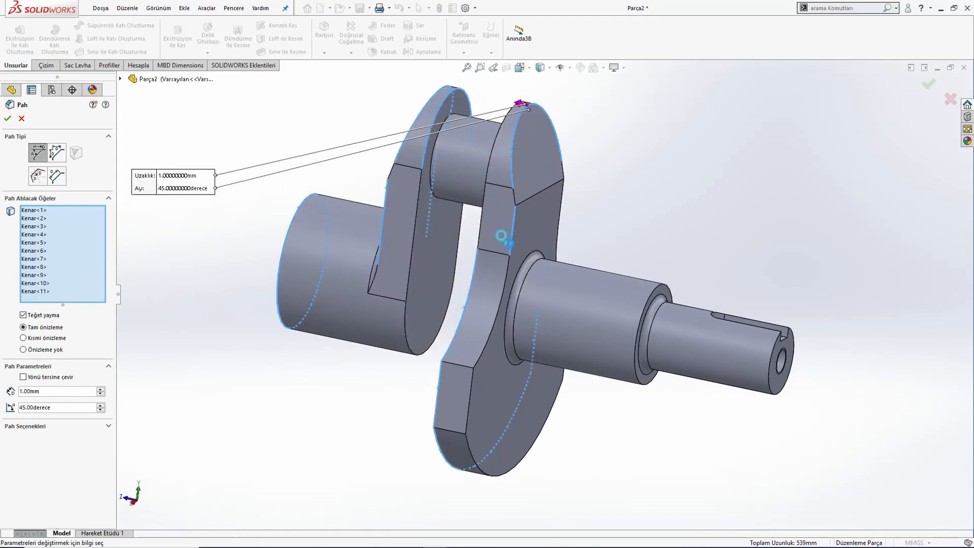
click(470, 399)
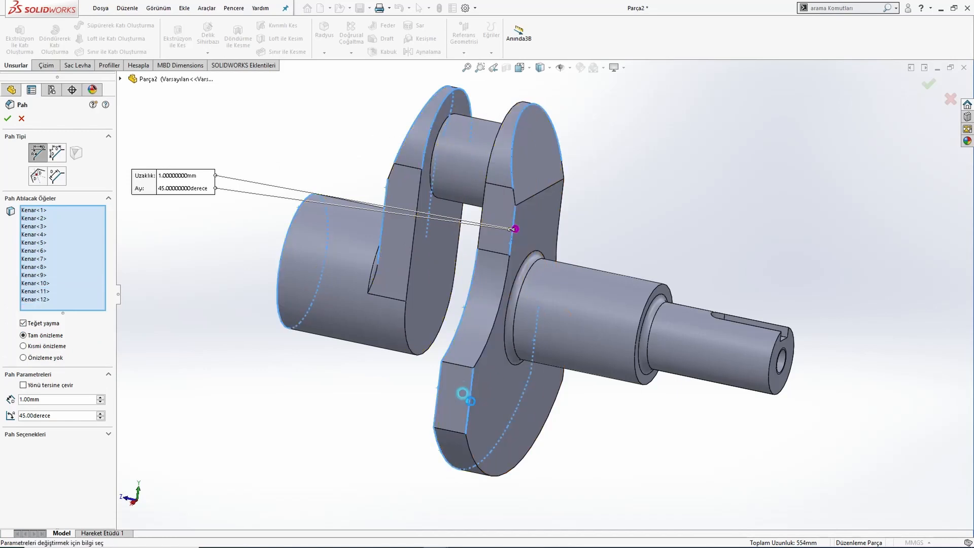
click(470, 454)
middle_drag(598, 250, 582, 278)
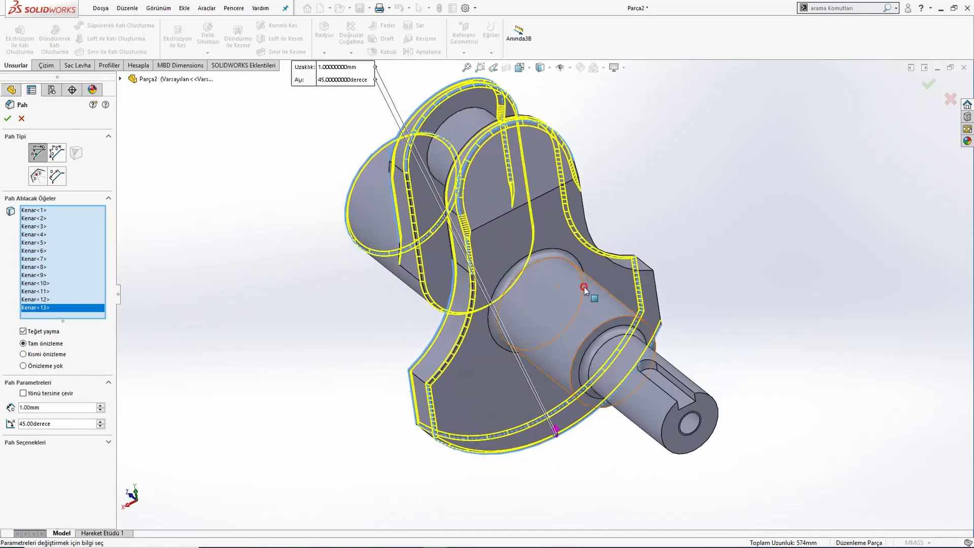
click(636, 272)
scroll(603, 254, down, 5)
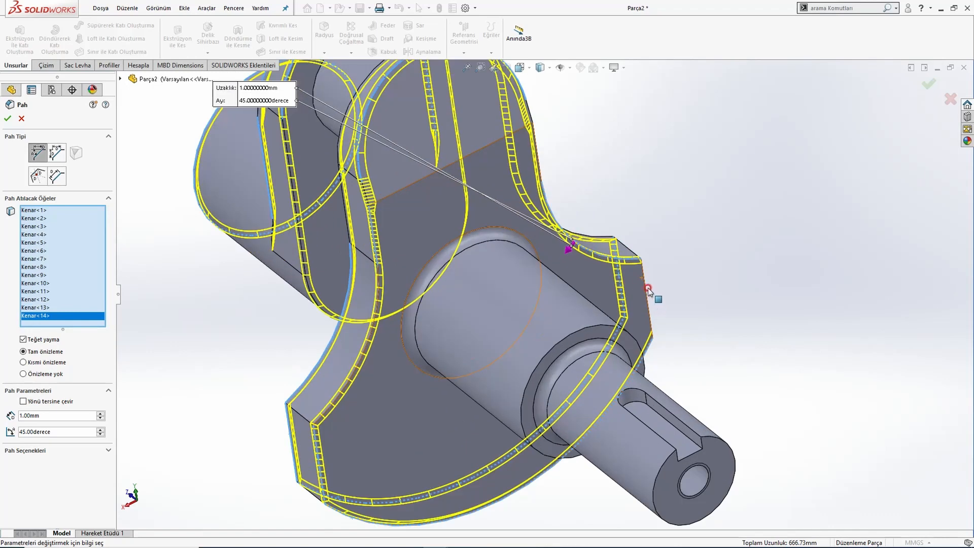
middle_drag(601, 248, 640, 282)
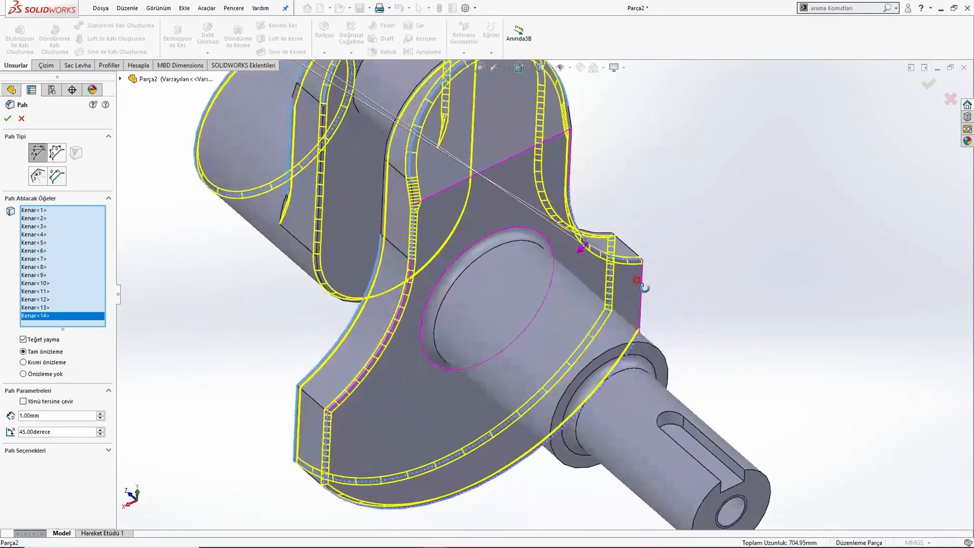
scroll(641, 285, down, 1)
click(637, 283)
scroll(635, 282, up, 4)
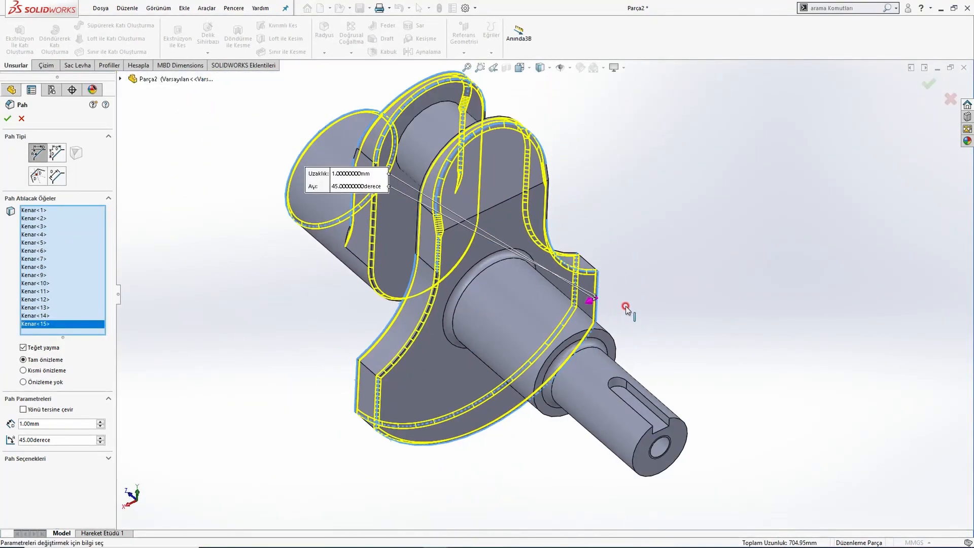
- Add the shaft shoulder edge and, after checking the PDF drawing, the thin shaft's end edge, and finish the 1 mm x 45° chamfer
middle_drag(595, 305, 610, 282)
click(612, 302)
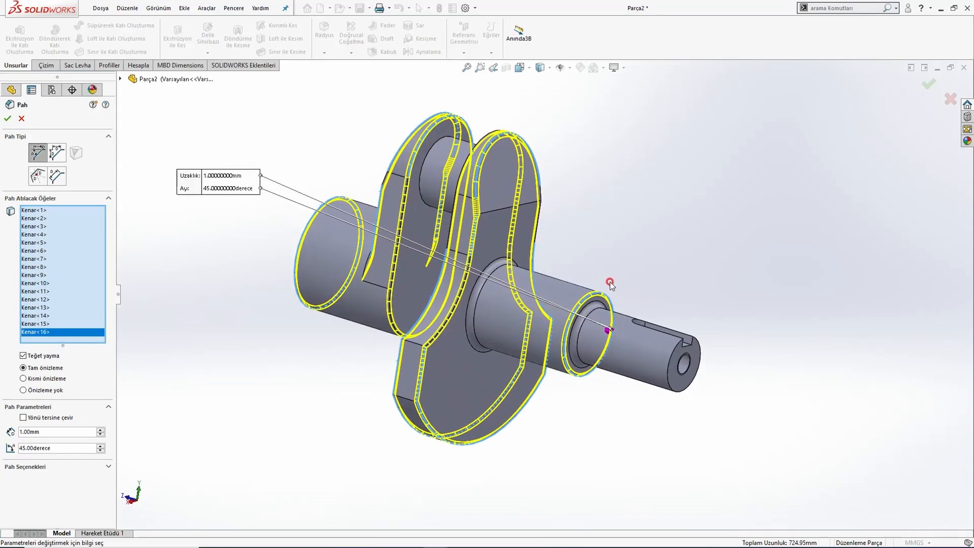
key(alt+Tab)
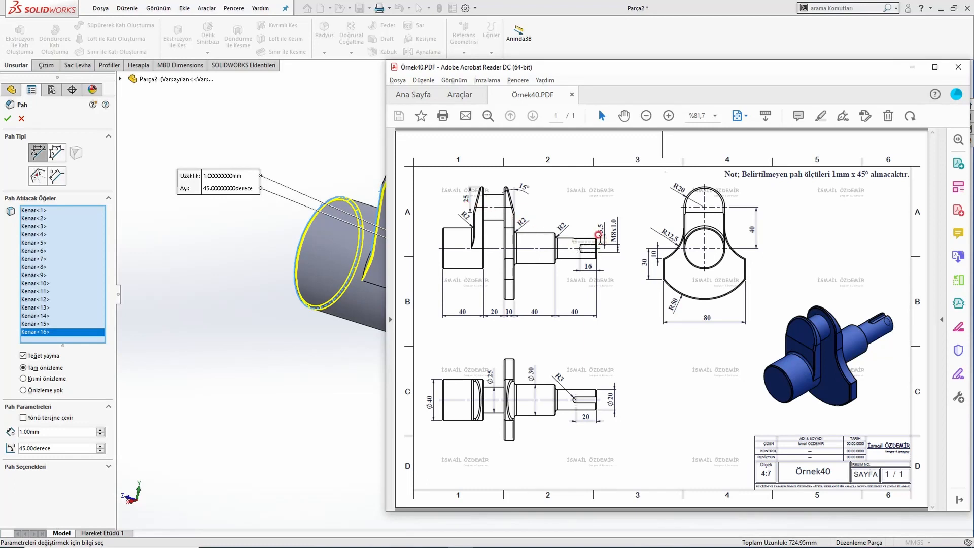
click(365, 344)
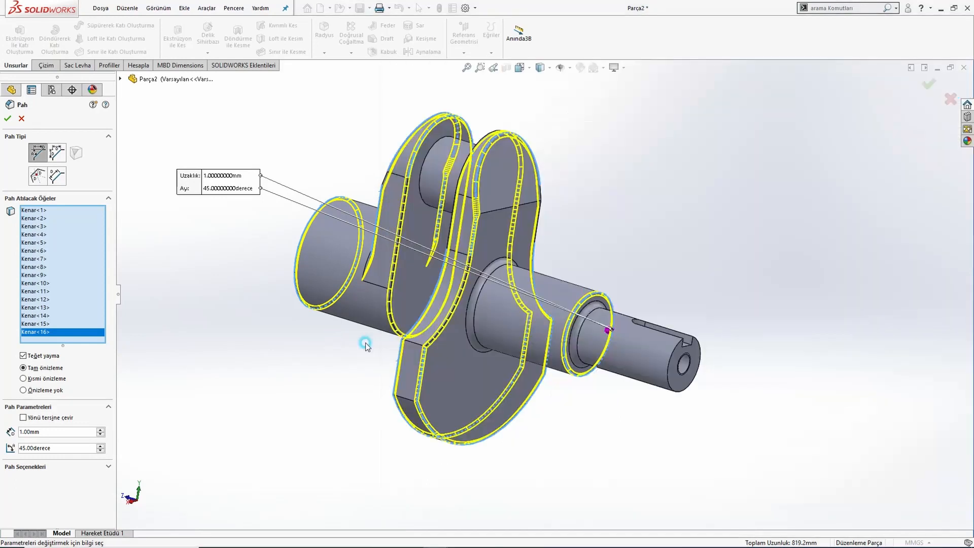
click(678, 367)
scroll(668, 365, down, 2)
scroll(667, 365, down, 1)
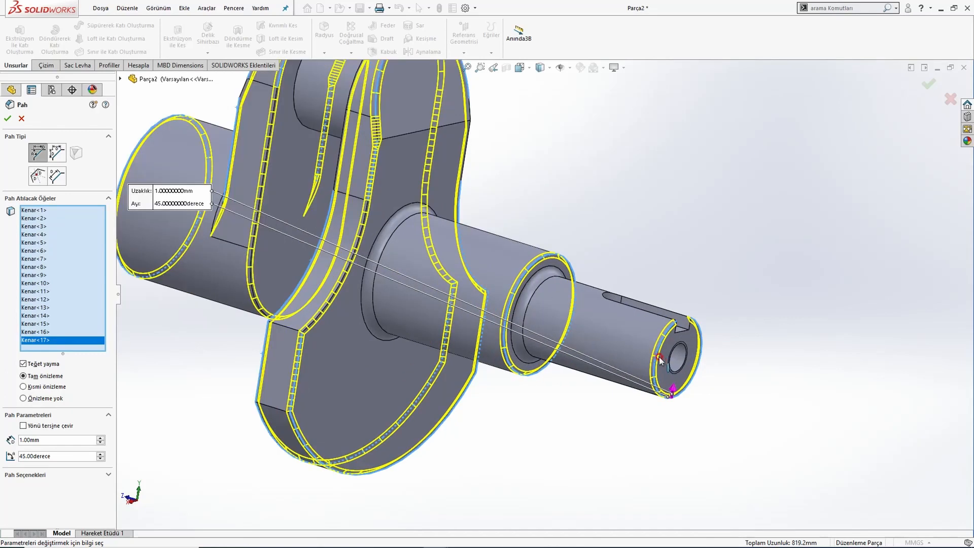
click(8, 120)
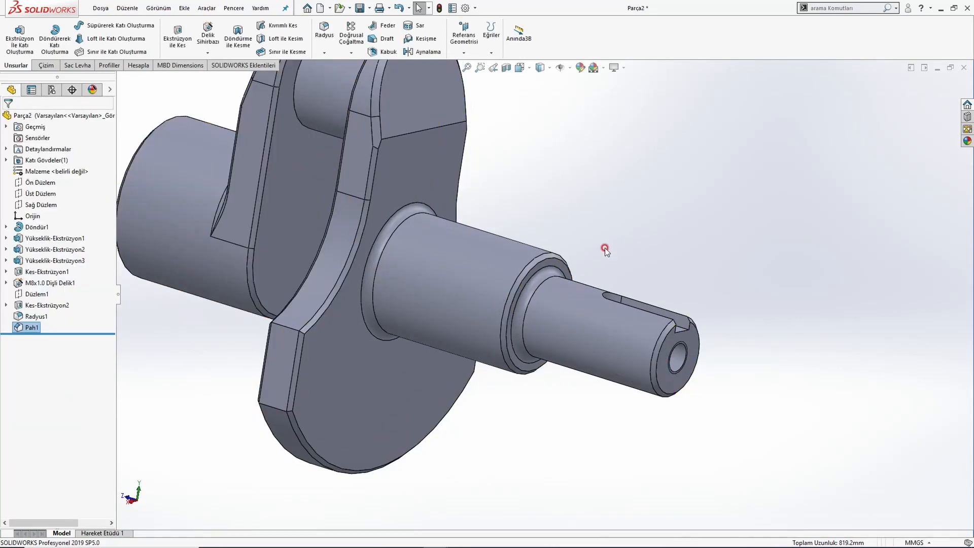
- Apply the spark erosion plastic blue appearance to the whole crankshaft
scroll(603, 246, up, 3)
middle_drag(530, 233, 563, 228)
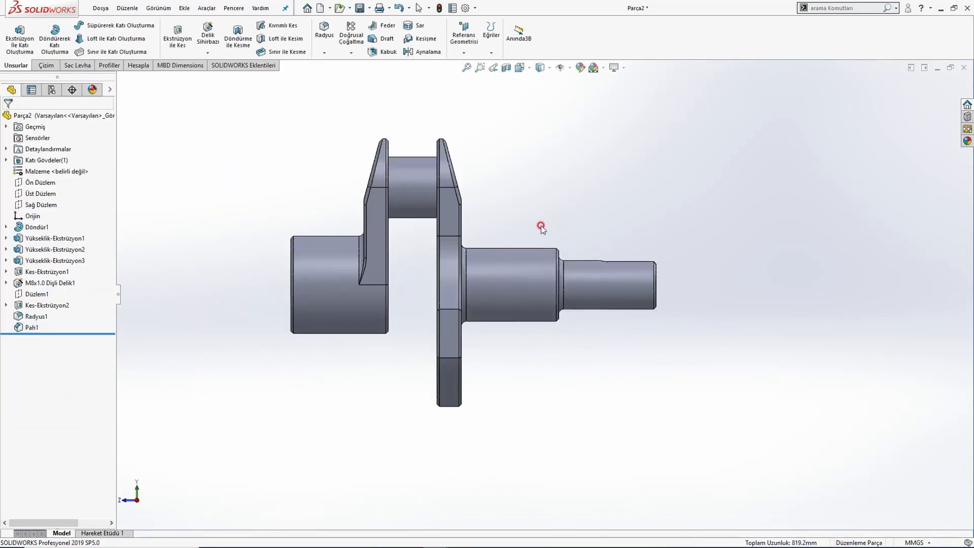
key(f)
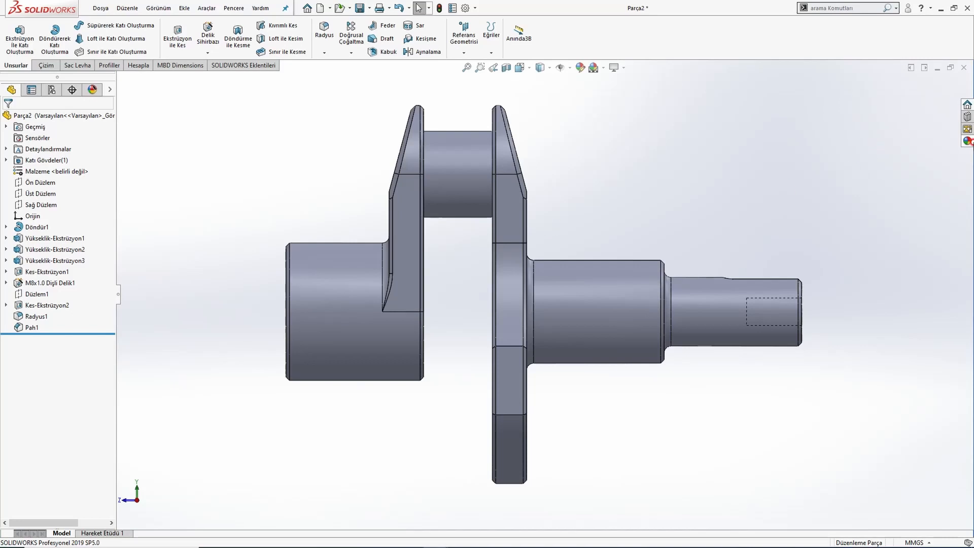
click(967, 141)
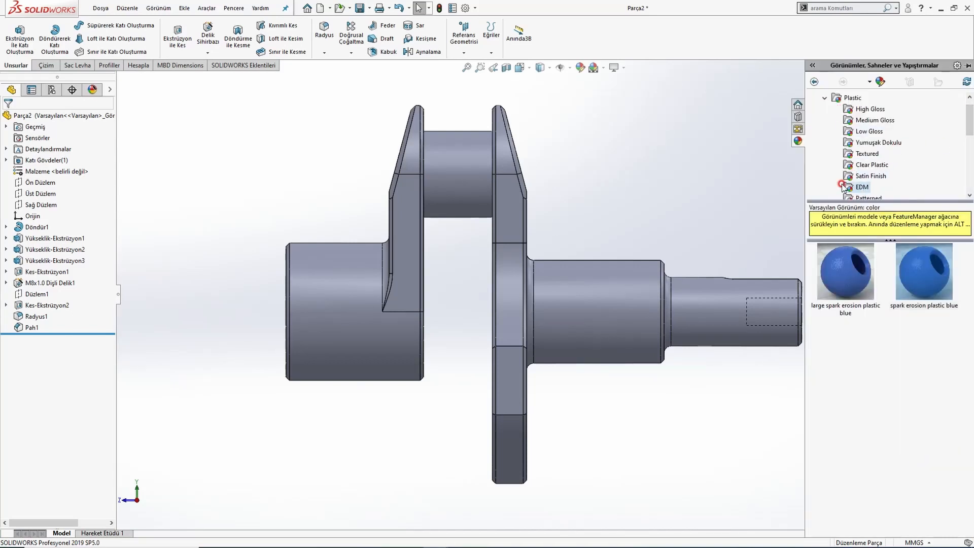
drag(918, 262, 619, 296)
click(621, 256)
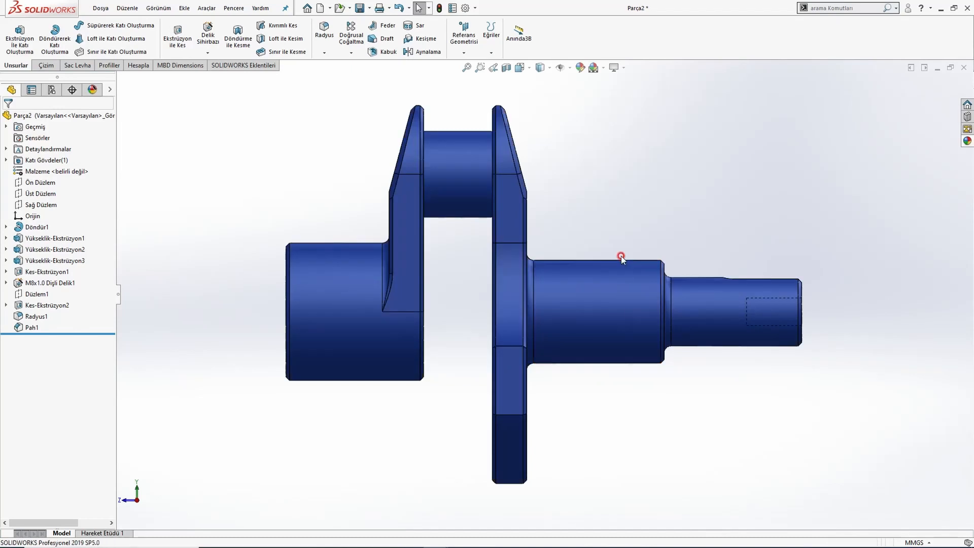
- Examine the crankshaft in isometric view and in side and front views with hidden lines visible
key(ctrl+7)
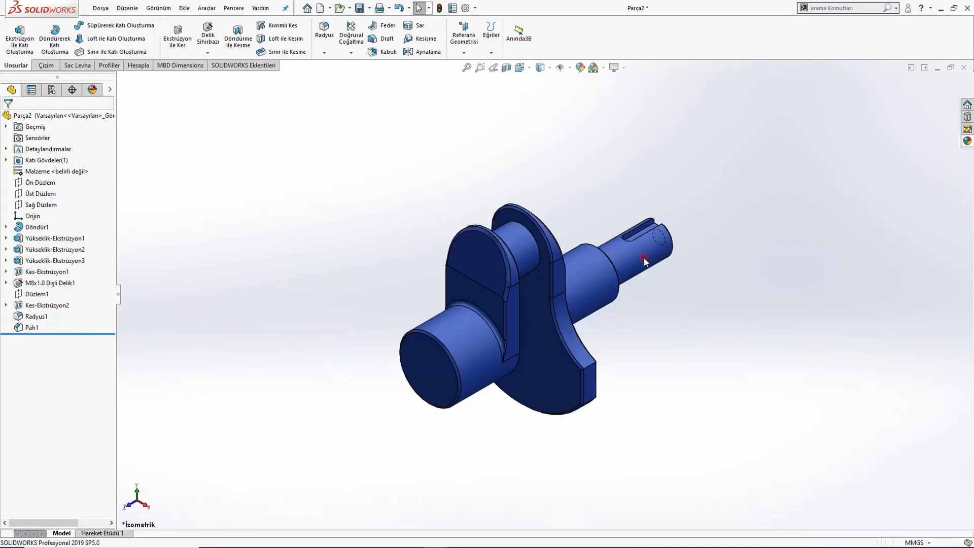
key(ctrl+4)
click(550, 68)
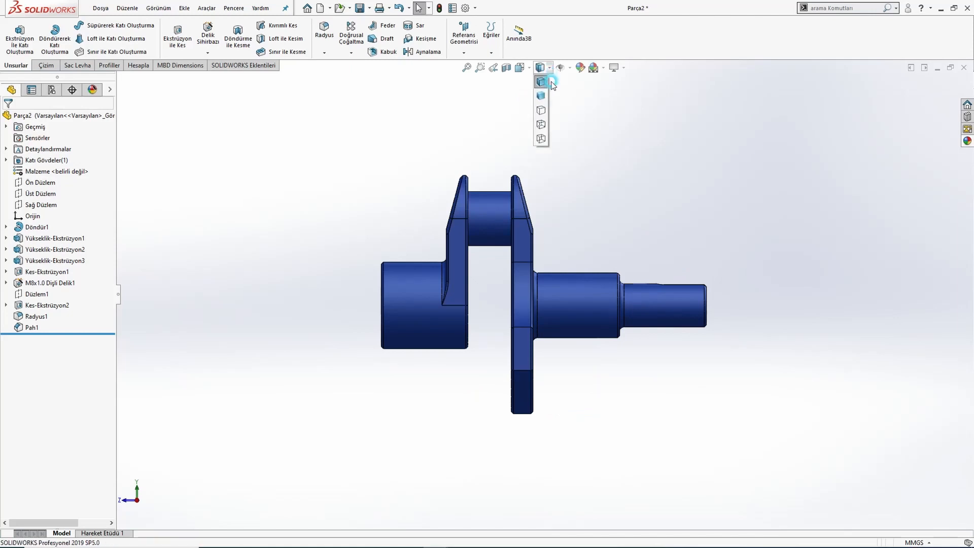
click(541, 124)
scroll(681, 315, down, 5)
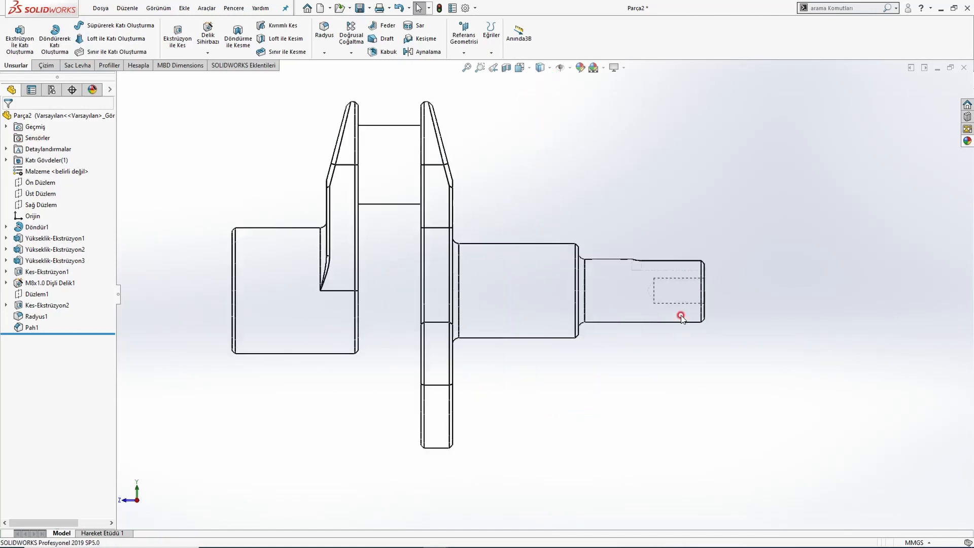
key(ctrl+1)
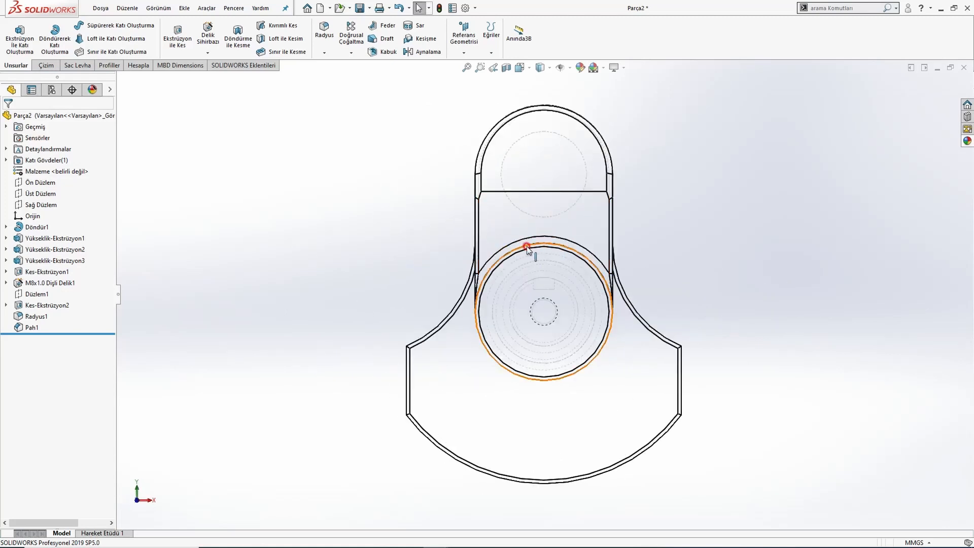
key(ctrl+4)
- Return the display to shaded with edges and inspect the finished crankshaft in isometric view
click(549, 74)
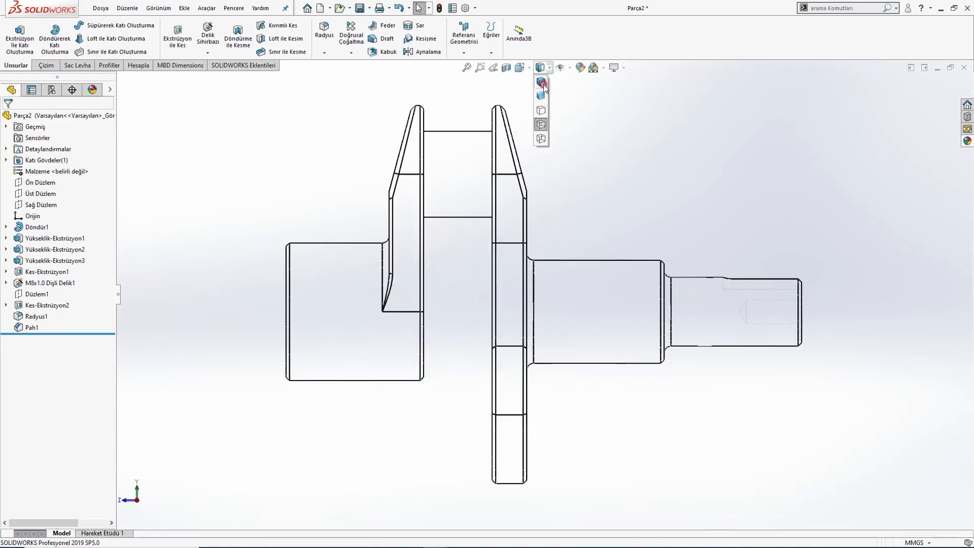
click(549, 85)
key(ctrl+7)
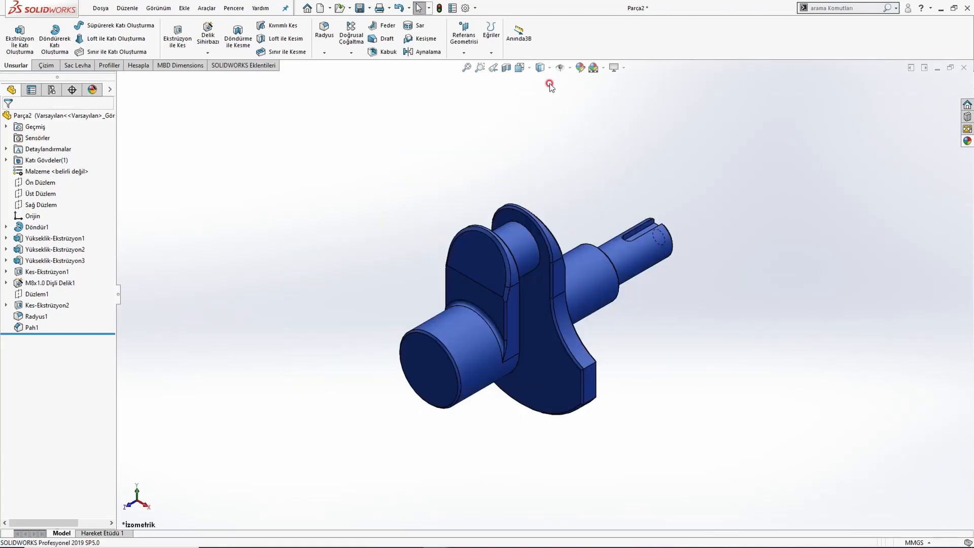
scroll(537, 304, down, 3)
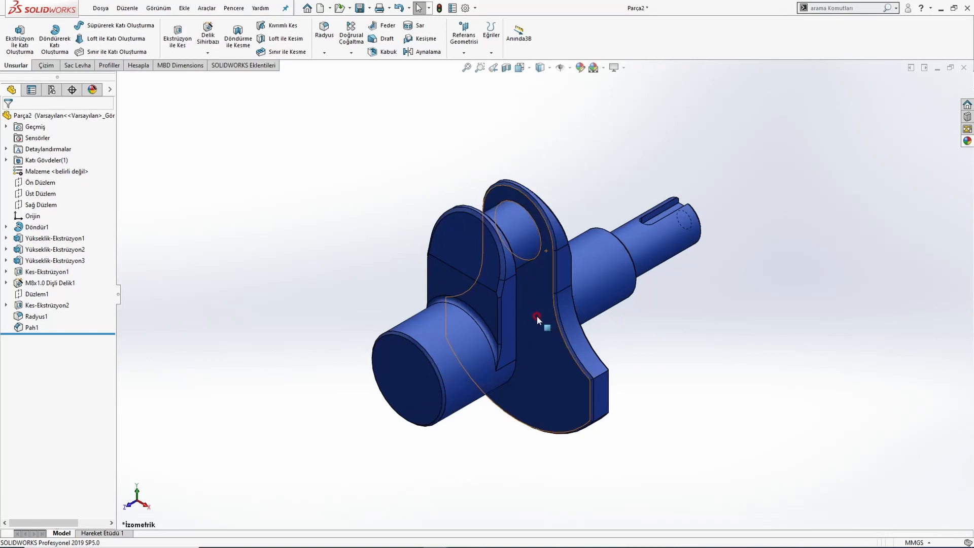